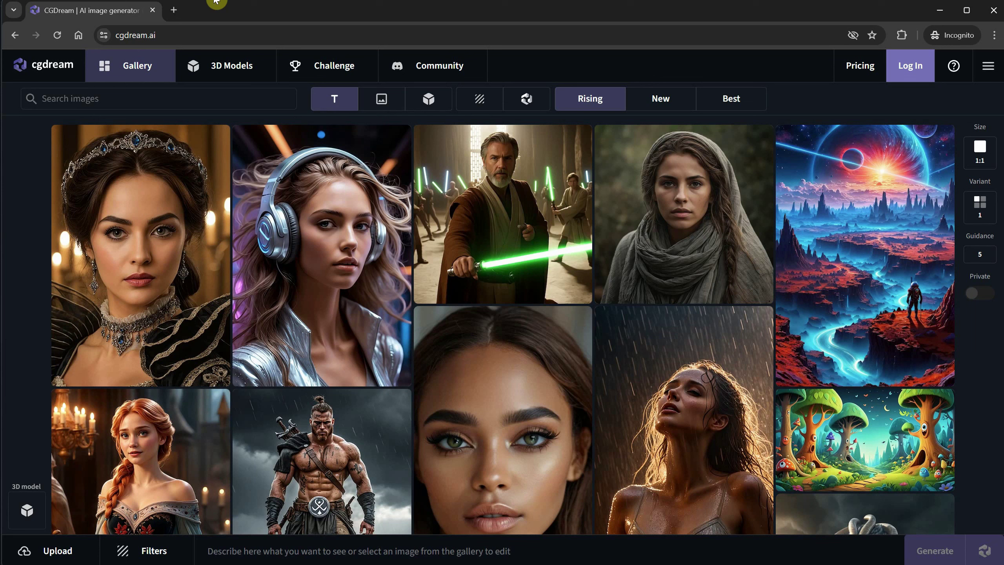
# - Filter the public gallery to show only images made from a reference image
pyautogui.click(174, 34)
pyautogui.click(172, 32)
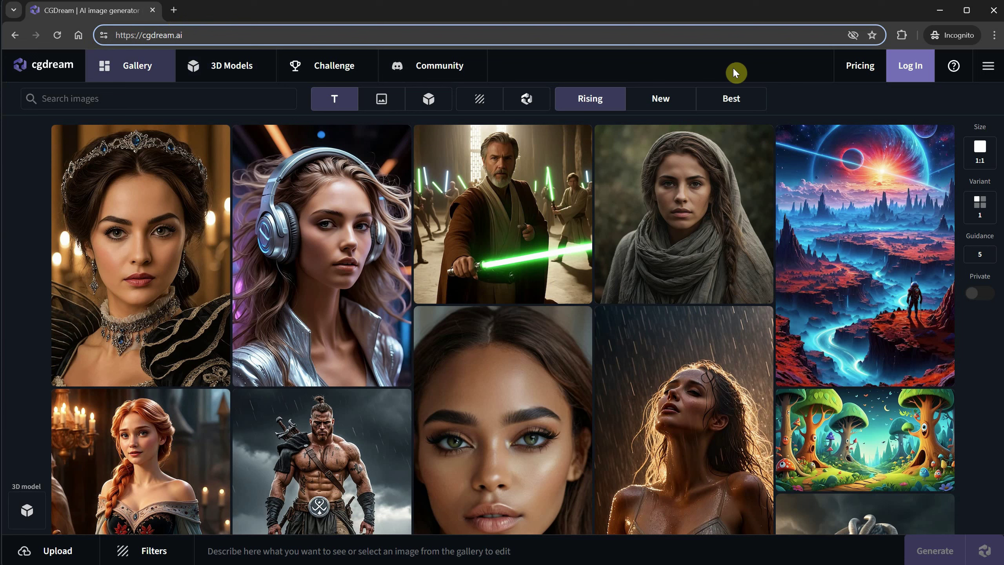
pyautogui.click(338, 103)
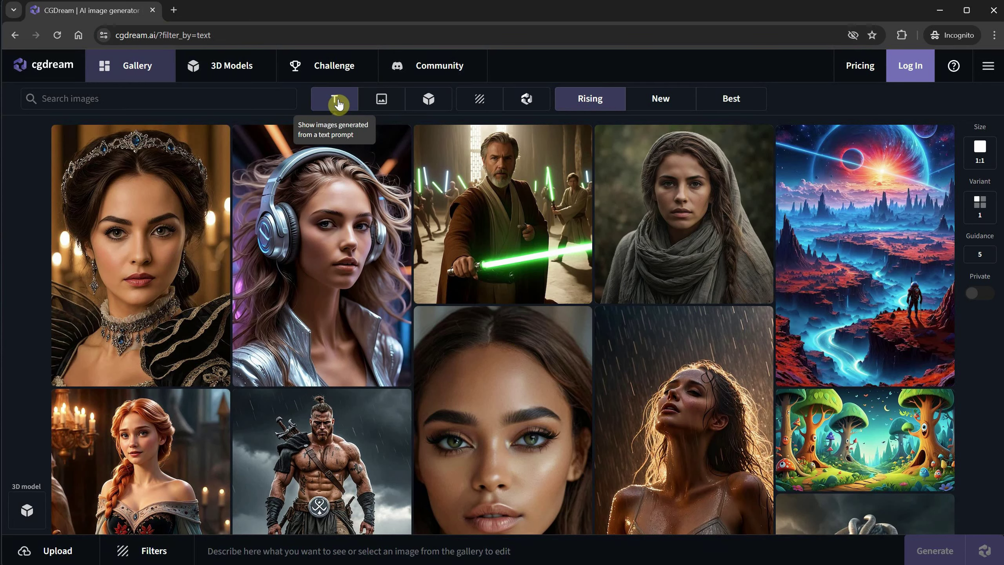
pyautogui.click(382, 105)
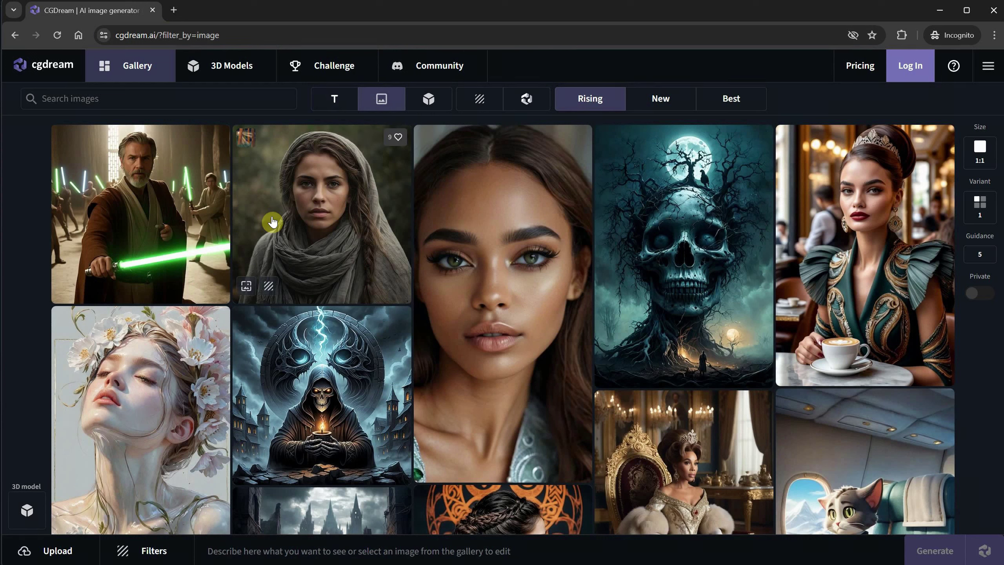
pyautogui.moveTo(245, 290)
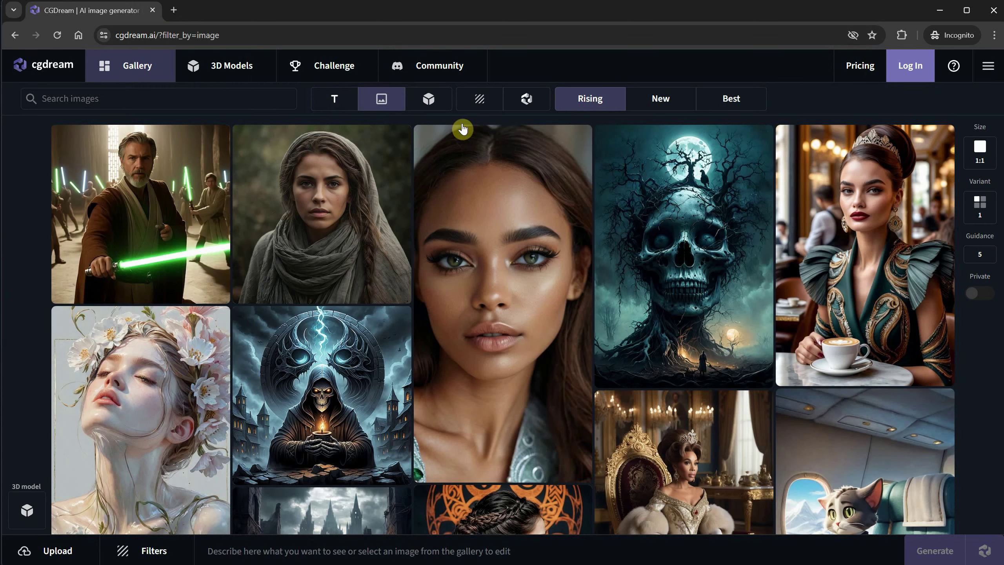
# - Filter the gallery to images made from 3D models, then go to the Pricing page
pyautogui.click(420, 103)
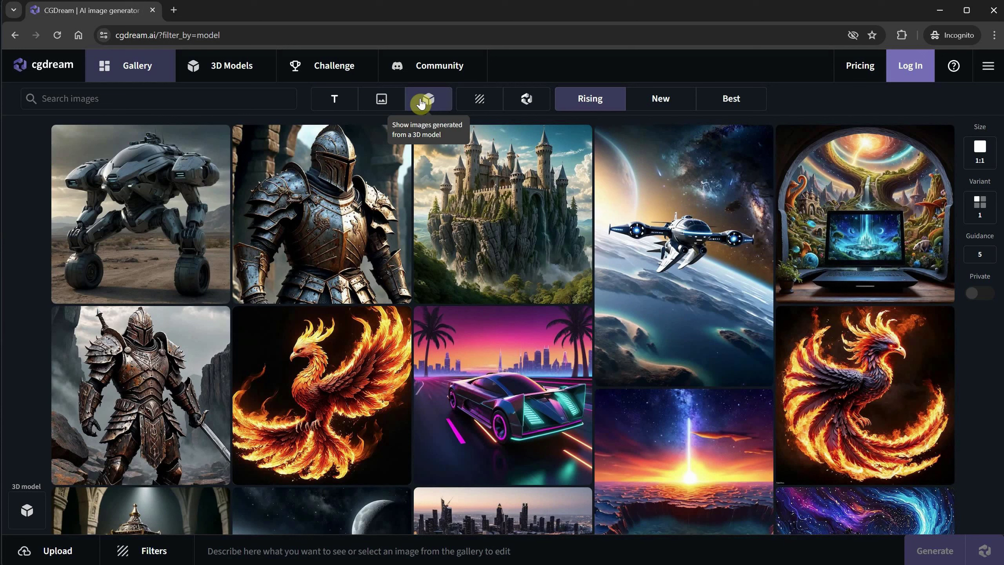
pyautogui.moveTo(247, 291)
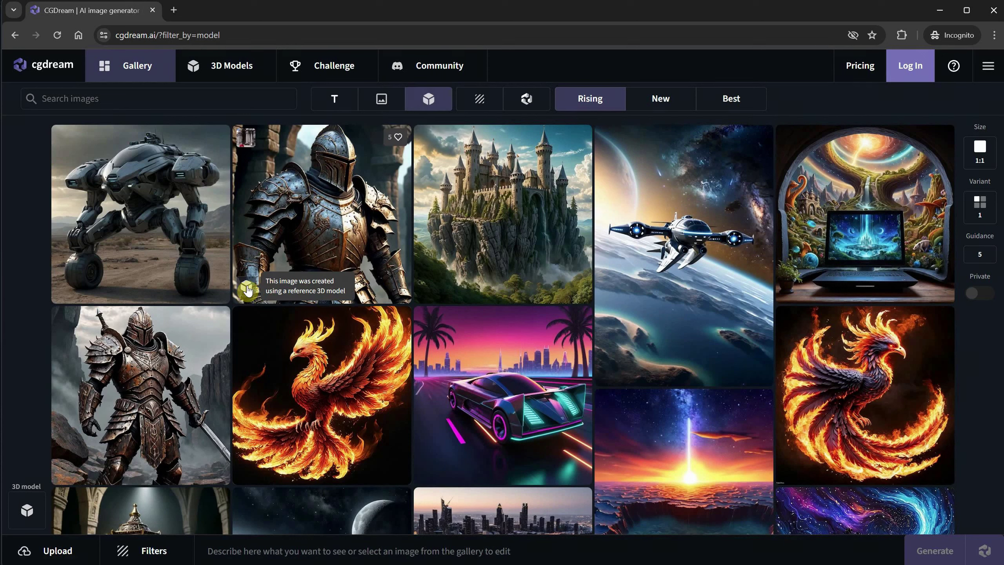
pyautogui.moveTo(425, 291)
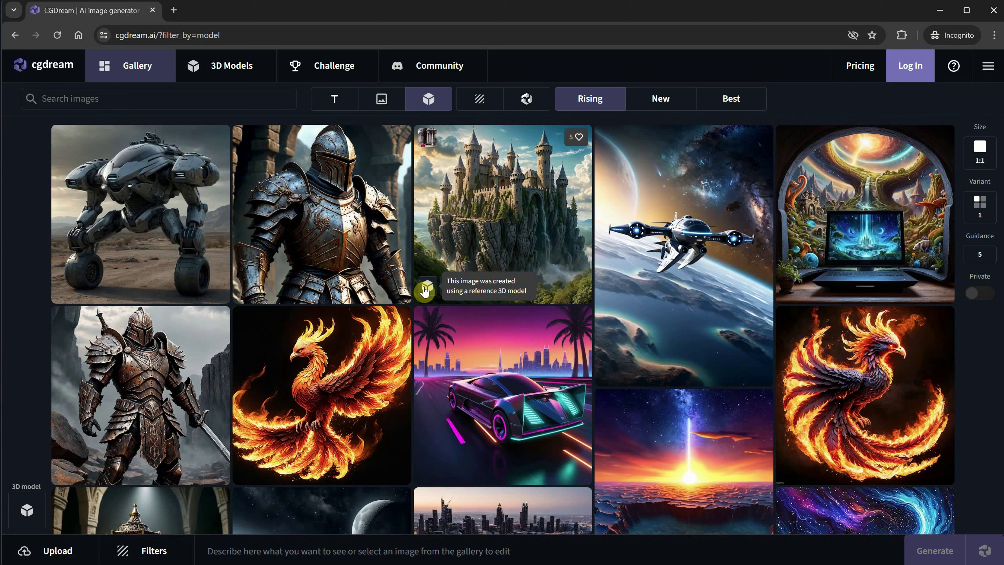
pyautogui.click(860, 65)
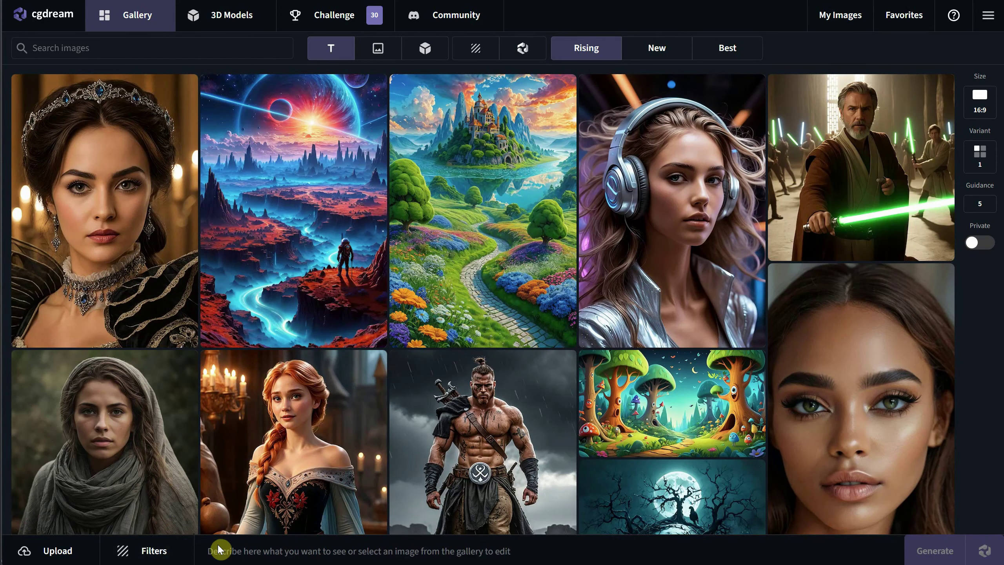
# - Paste 'cute mushroom fantasy house in the winter, Cartoon watercolor painting style' into the prompt bar
pyautogui.click(272, 549)
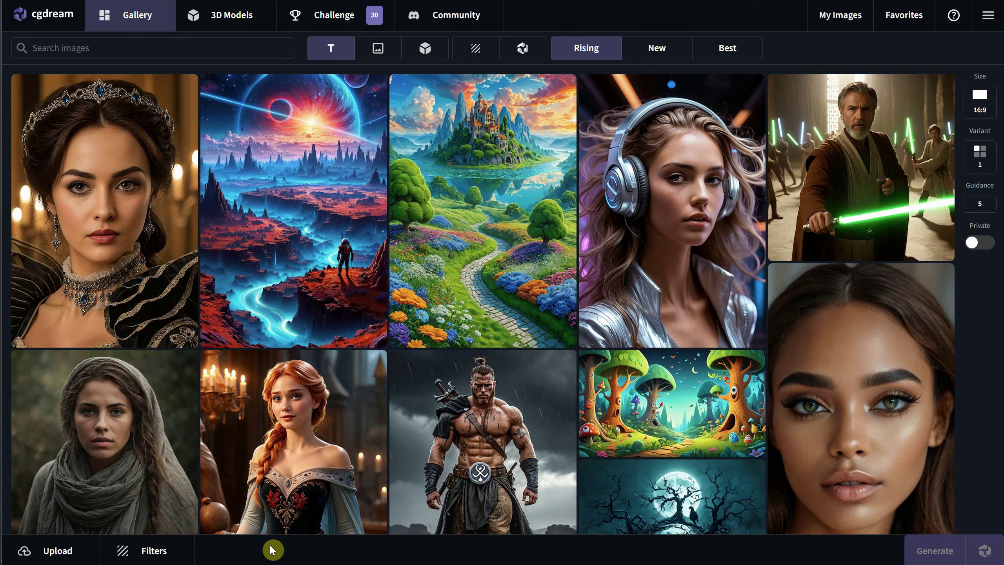
pyautogui.write('cute mushroom fantasy house in the winter, Cartoon watercolor painting style')
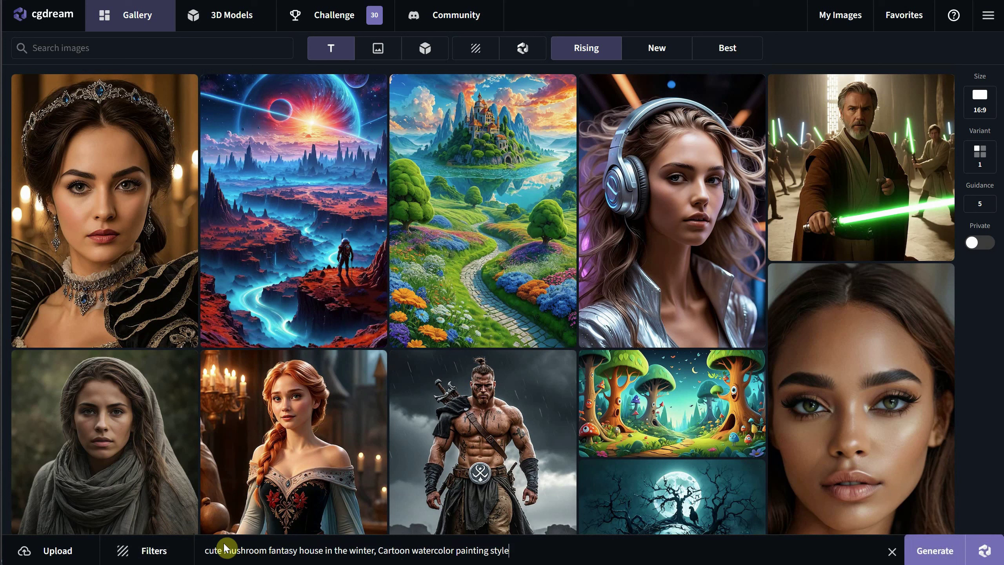
# - Generate the mushroom house image, download it, and like it as a favourite
pyautogui.click(924, 553)
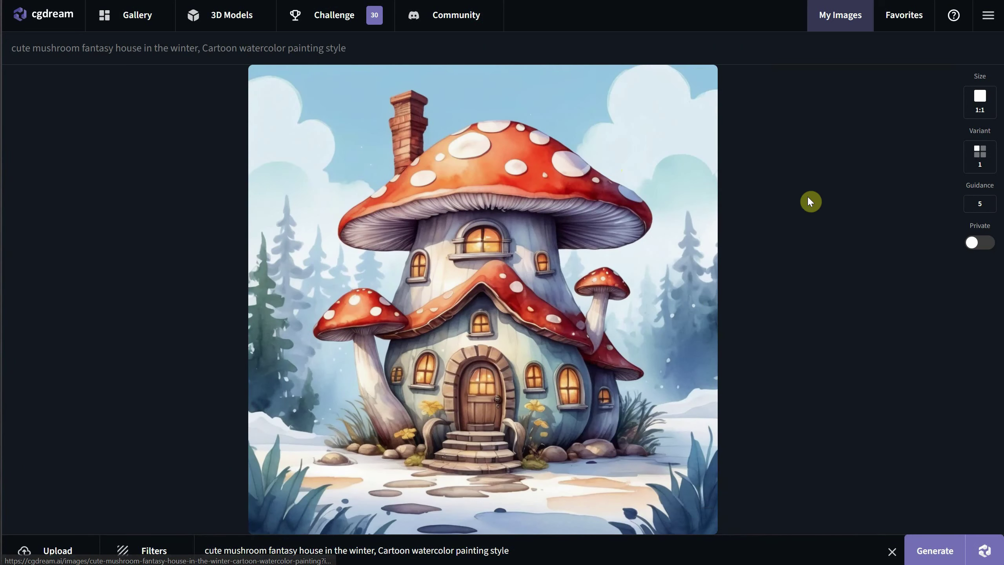
pyautogui.moveTo(740, 153)
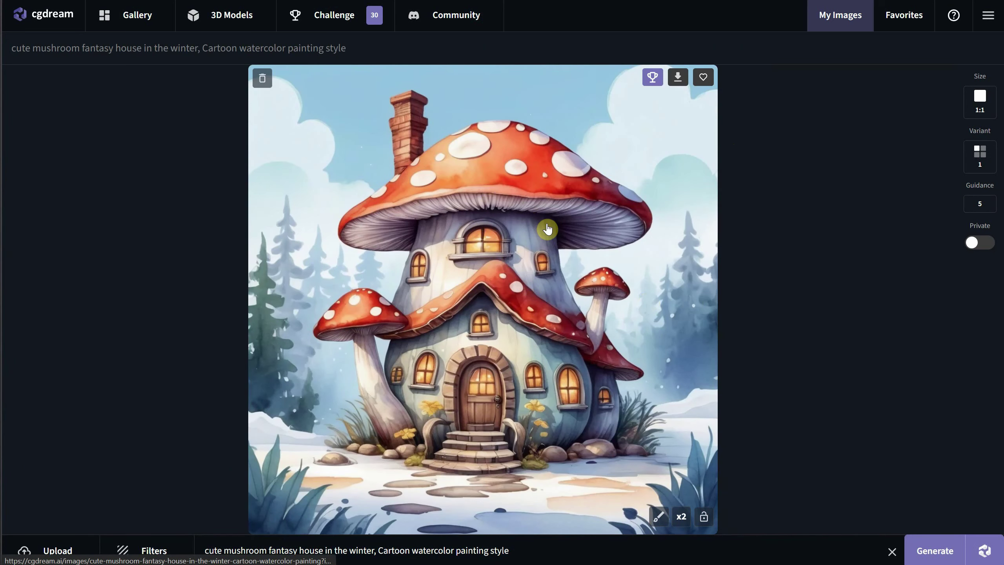
pyautogui.click(679, 83)
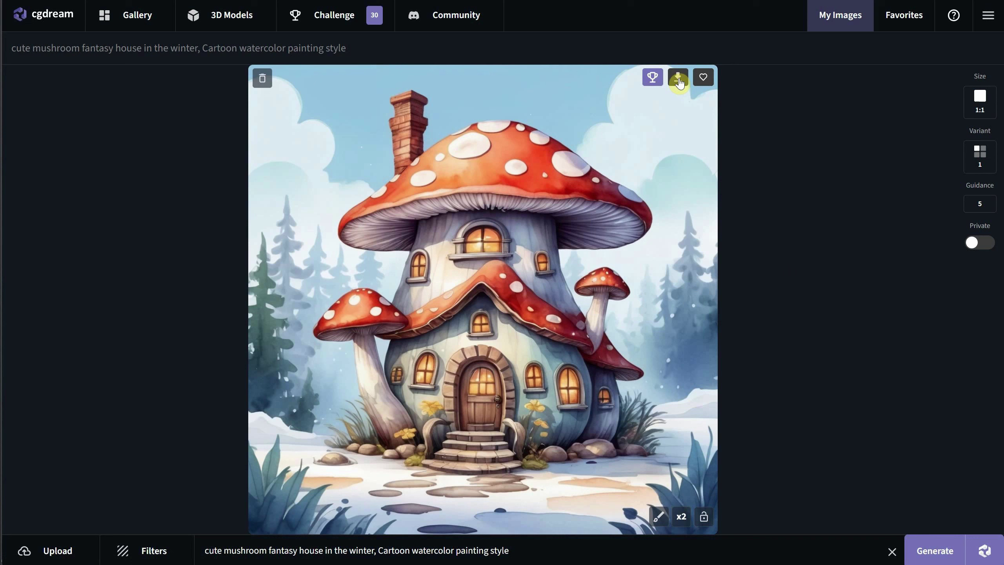
pyautogui.click(703, 81)
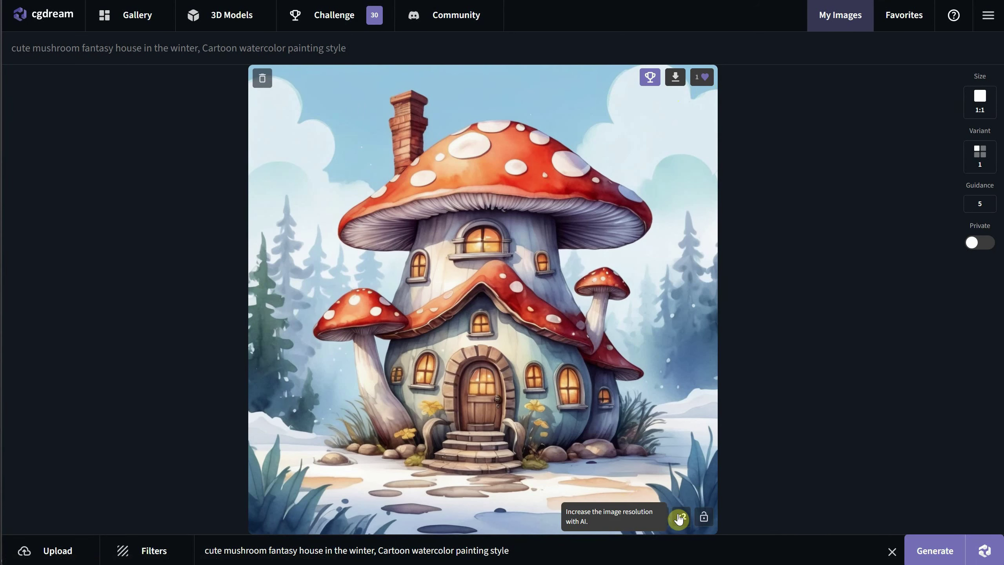
# - Upscale the mushroom house image x2 and flip between the original and upscaled versions
pyautogui.click(680, 522)
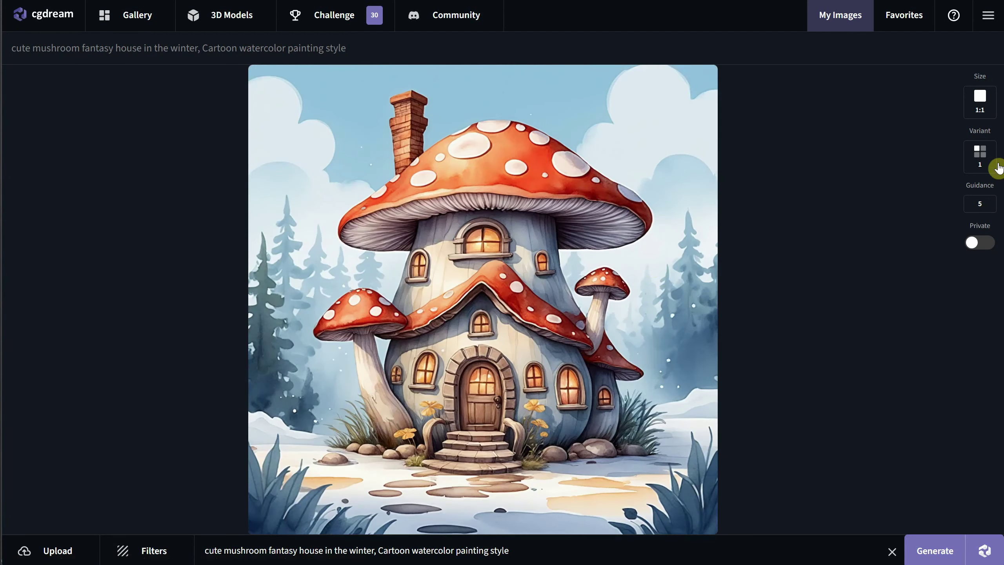
pyautogui.moveTo(550, 289)
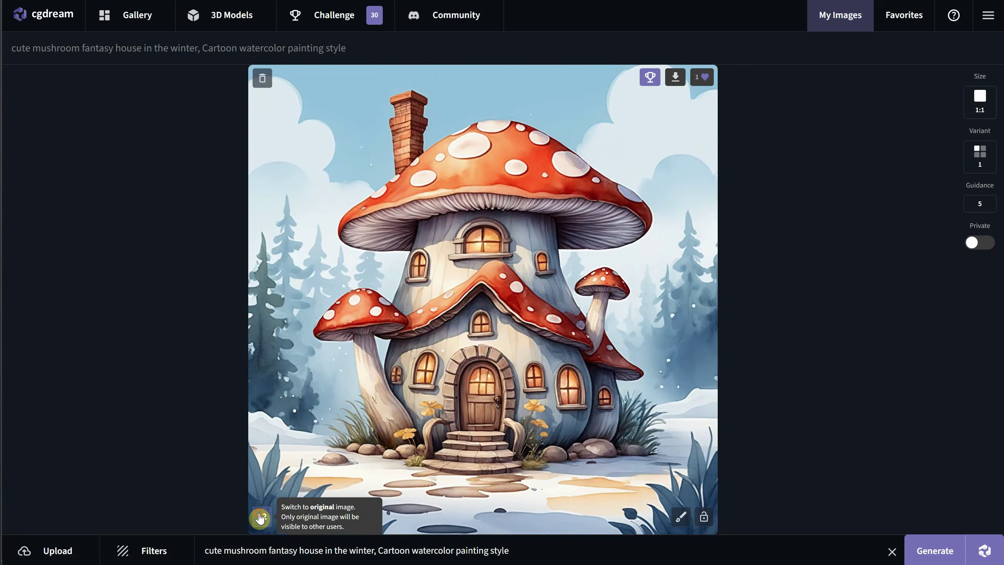
pyautogui.click(260, 518)
pyautogui.click(261, 518)
pyautogui.click(260, 519)
pyautogui.click(260, 518)
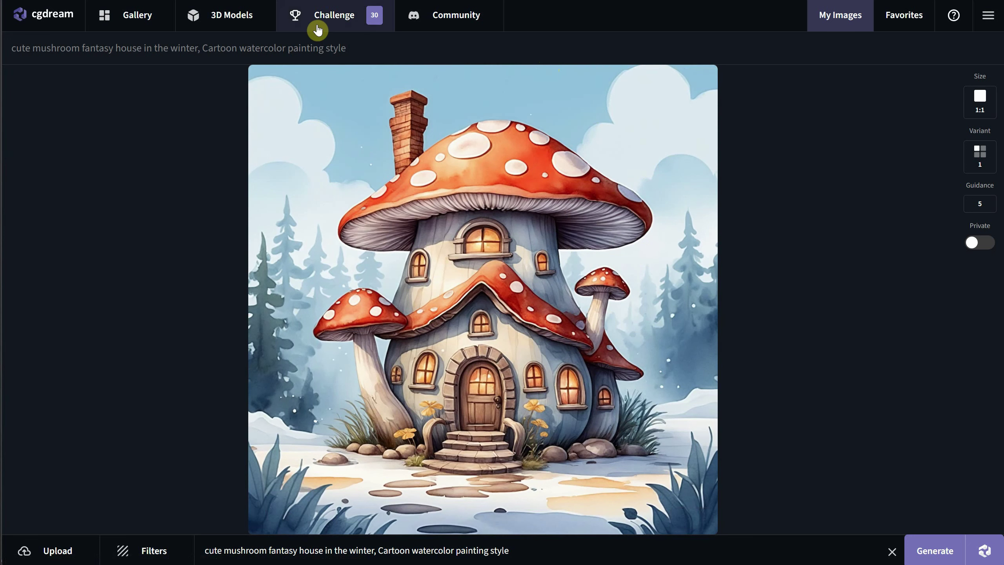
# - Scroll through the Challenge's Rules & Prizes page, then return to My Images
pyautogui.click(333, 24)
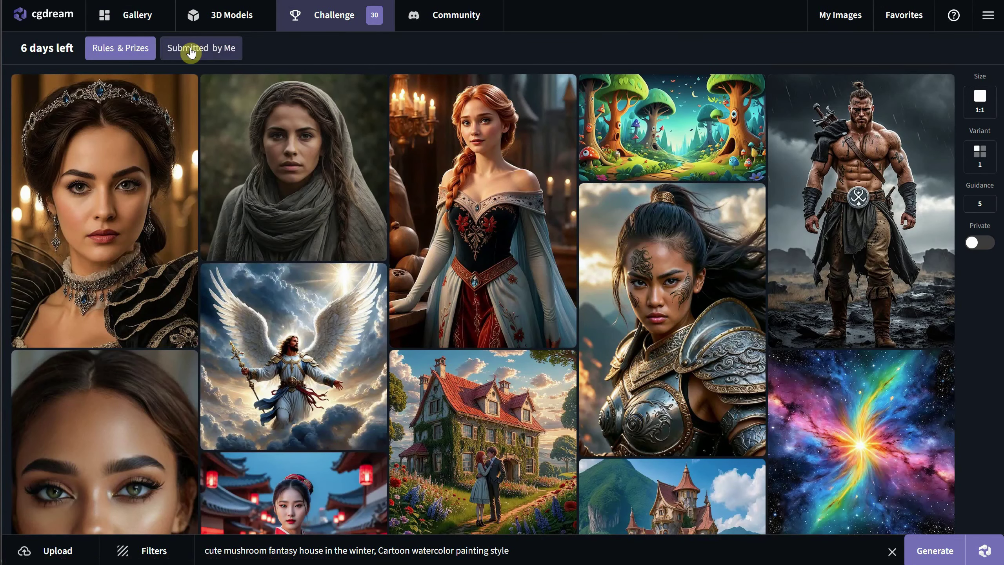
pyautogui.click(105, 47)
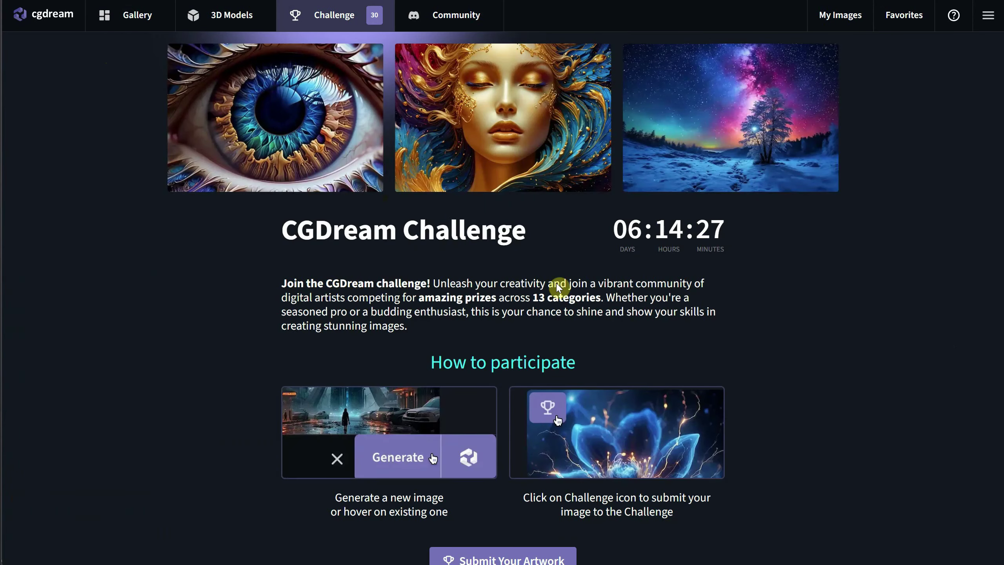
pyautogui.scroll(-3, 560, 253)
pyautogui.scroll(-5, 664, 356)
pyautogui.scroll(-6, 468, 291)
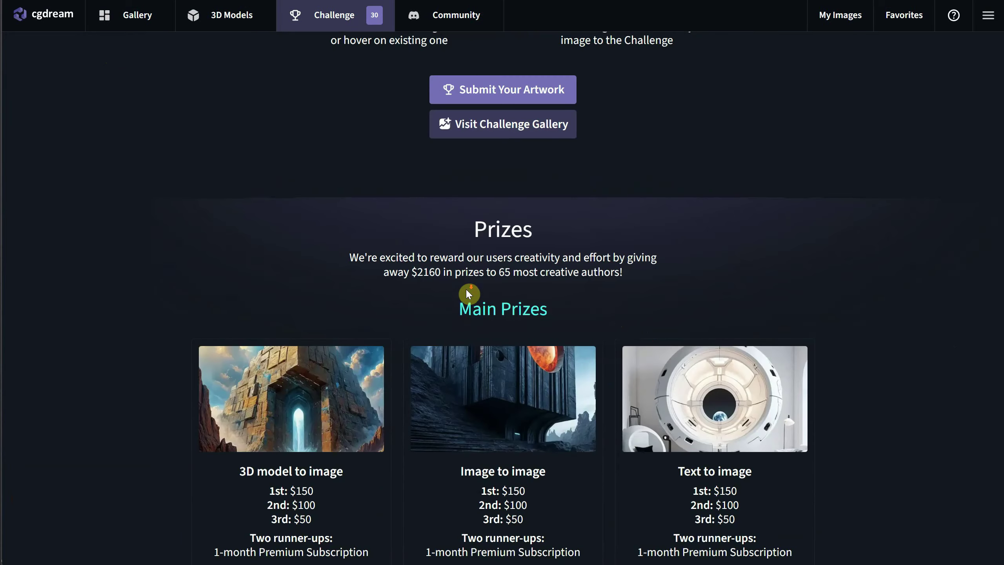
pyautogui.scroll(-6, 435, 392)
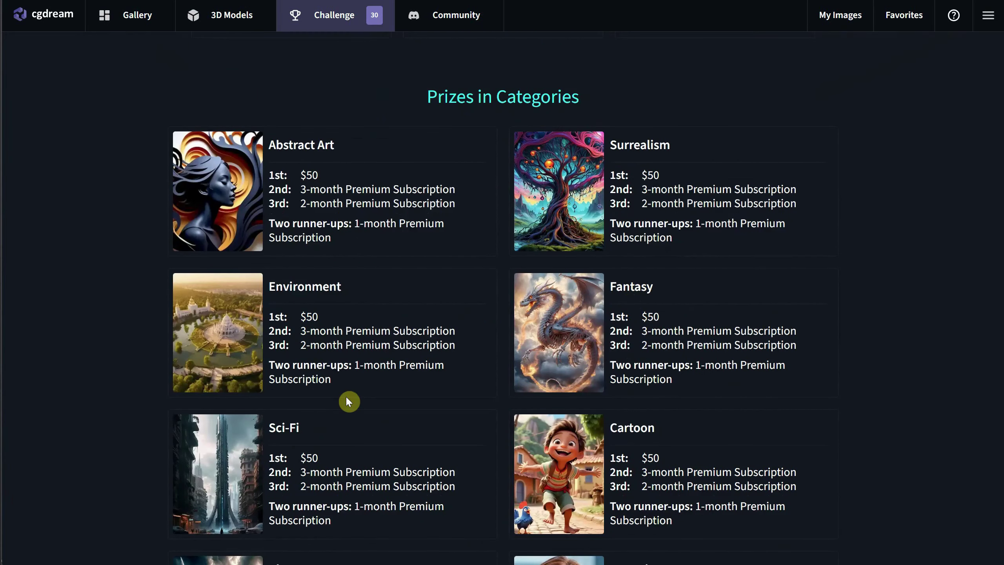
pyautogui.scroll(20, 708, 356)
pyautogui.click(837, 17)
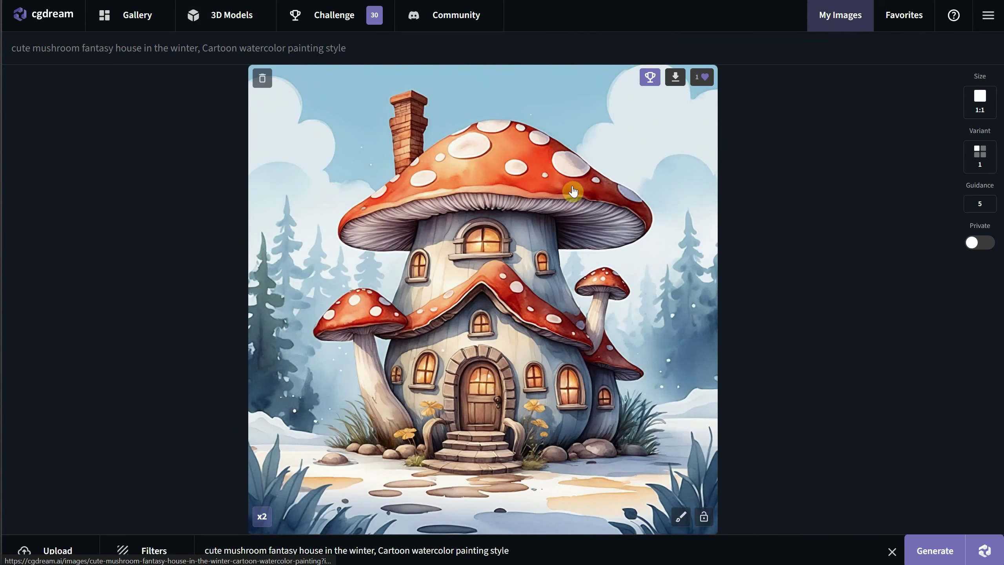
# - Replace the prompt with 'a cute cartoon white bunny in a magical forest'
pyautogui.scroll(-3, 572, 190)
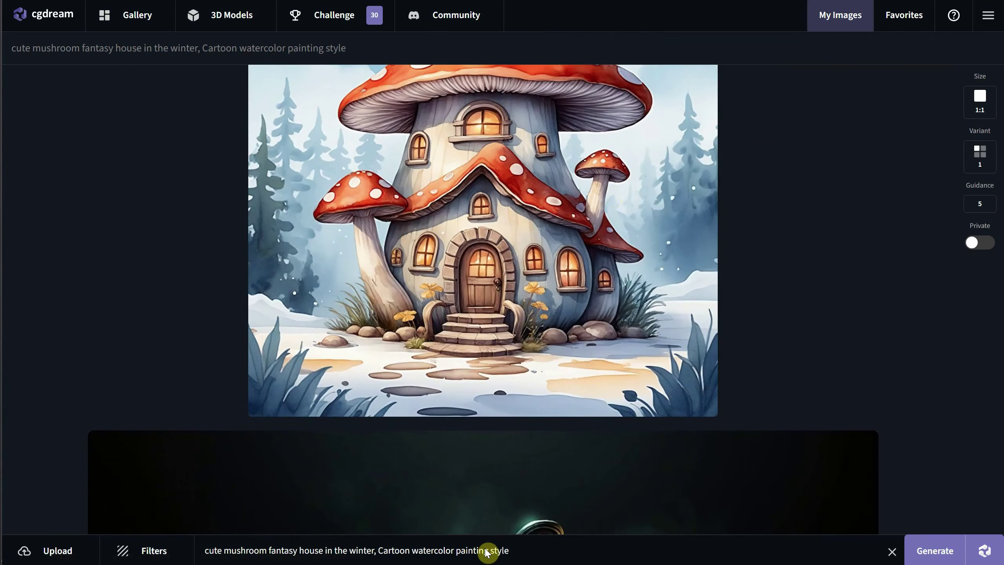
pyautogui.tripleClick(523, 550)
pyautogui.write('a cute cartoon white bunny in a magical forest')
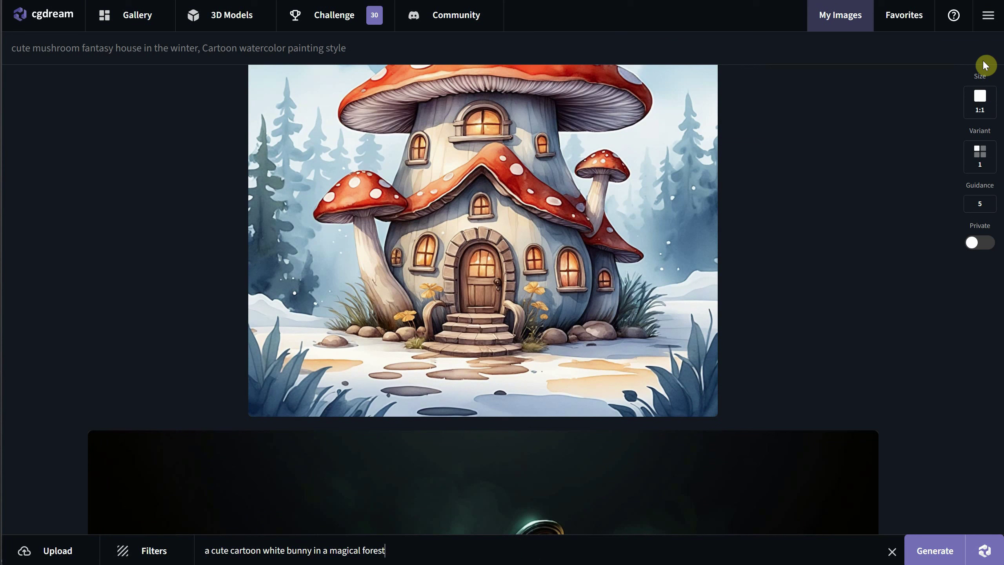
# - Toggle the Seed Random switch off and back on so the seed stays random
pyautogui.moveTo(969, 176)
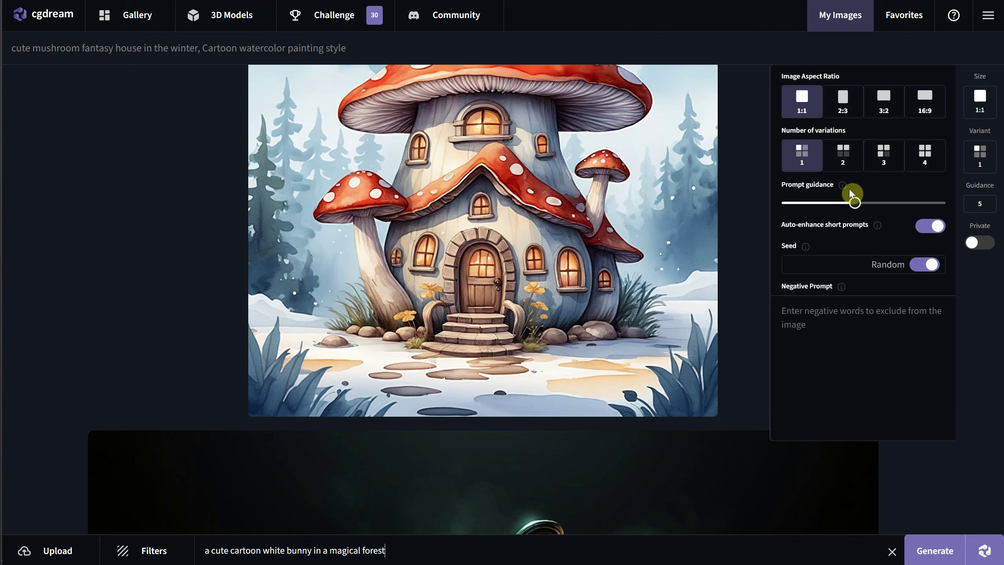
pyautogui.moveTo(843, 186)
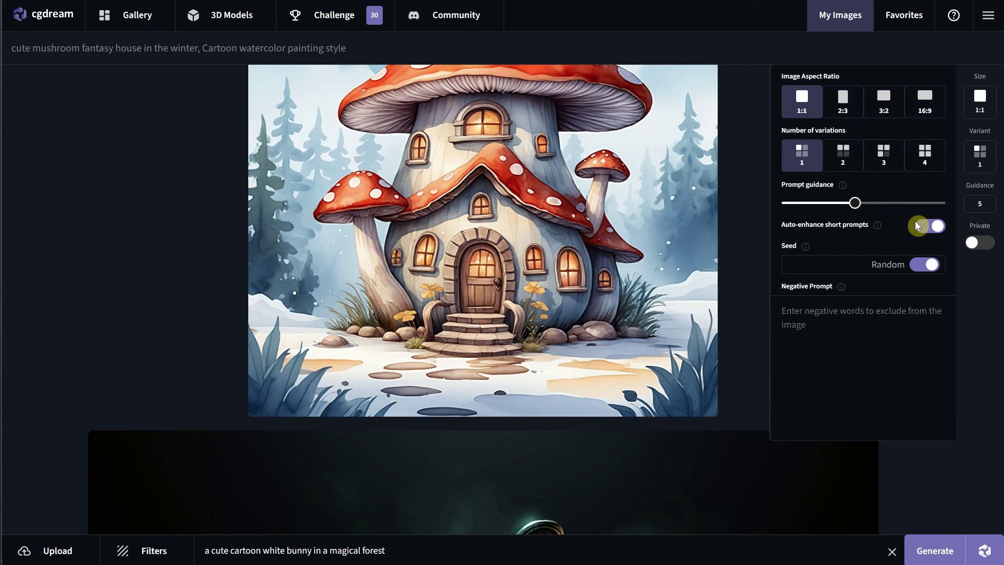
pyautogui.moveTo(878, 229)
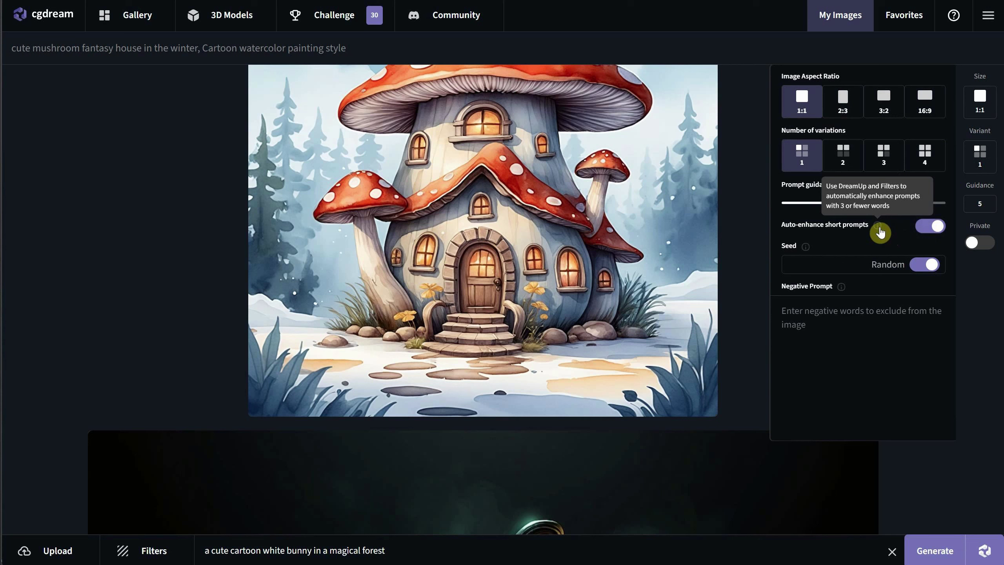
pyautogui.click(925, 266)
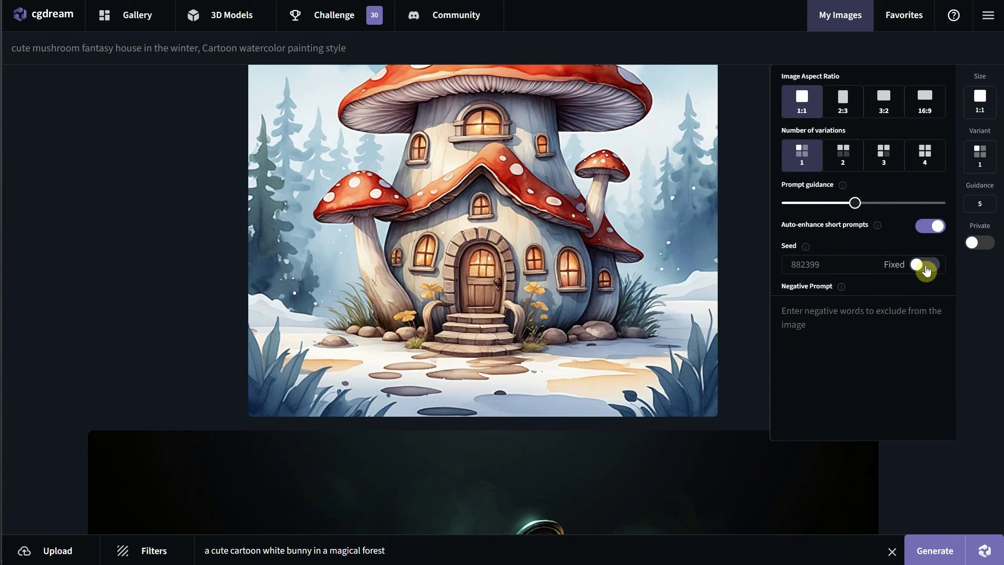
pyautogui.click(926, 267)
pyautogui.click(824, 329)
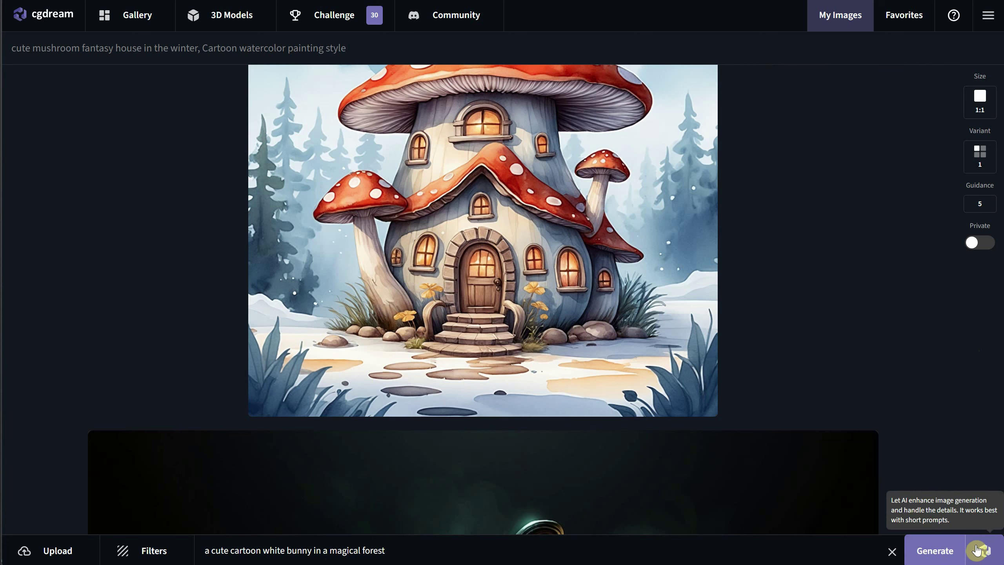
# - Generate an image from the white bunny in a magical forest prompt
pyautogui.click(977, 550)
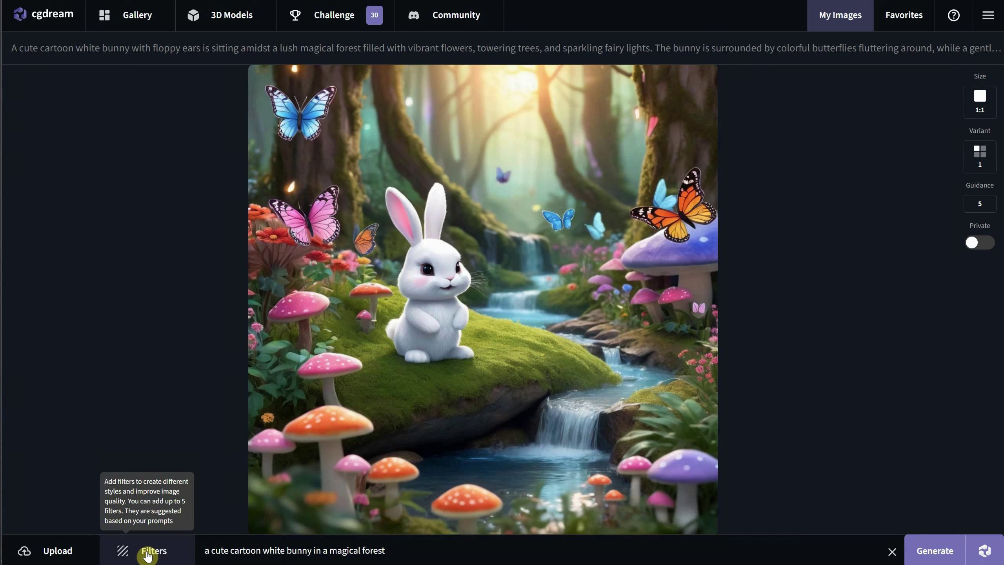
# - Browse the recommended filters, search 'fantasy', and add the Fantasy Art filter
pyautogui.click(148, 556)
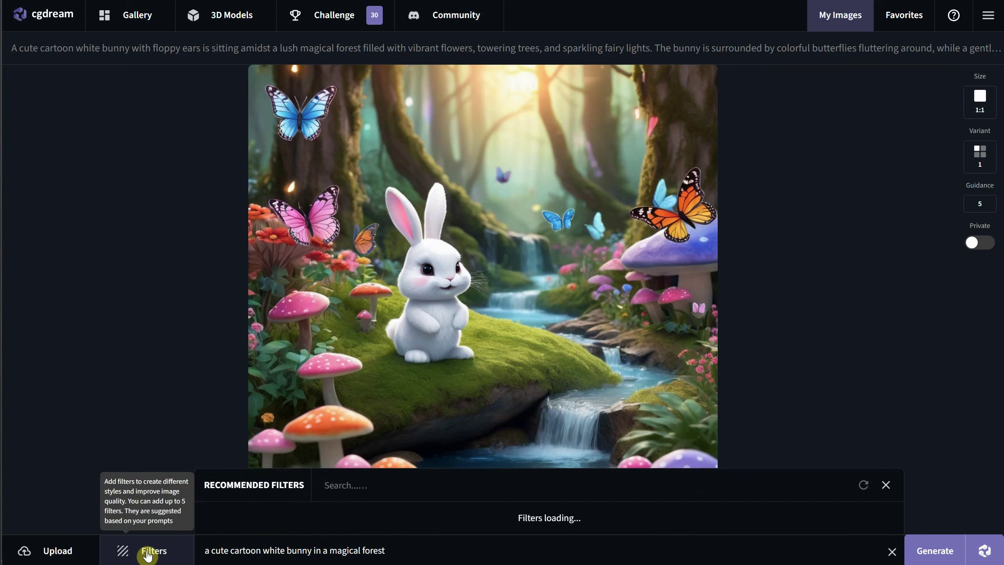
pyautogui.scroll(-3, 667, 376)
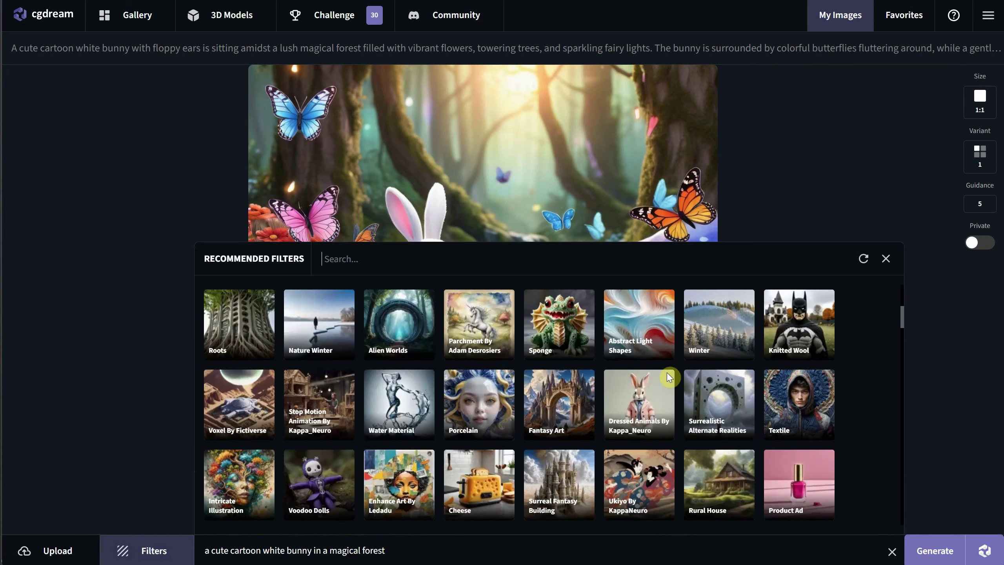
pyautogui.scroll(-1, 668, 374)
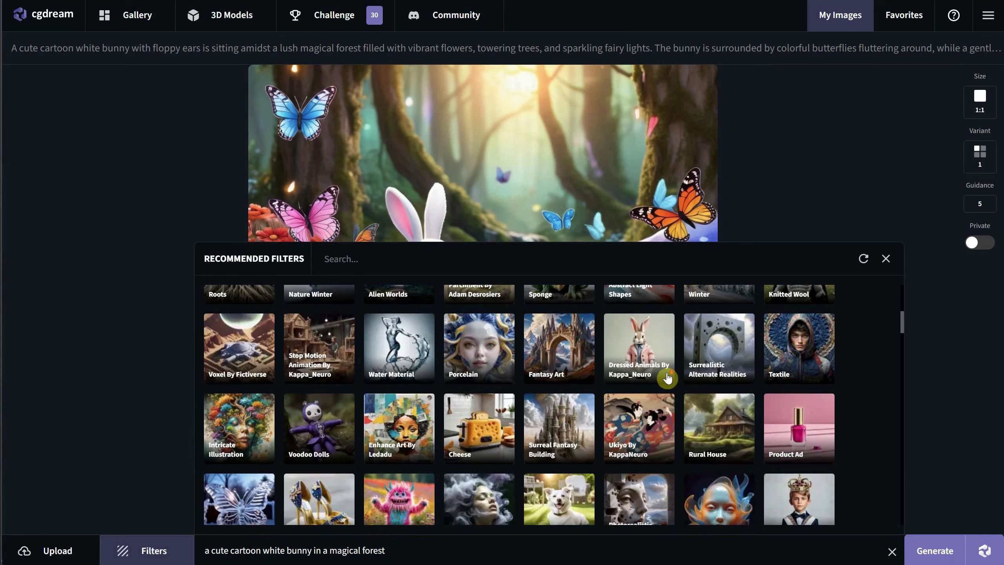
pyautogui.scroll(-20, 667, 378)
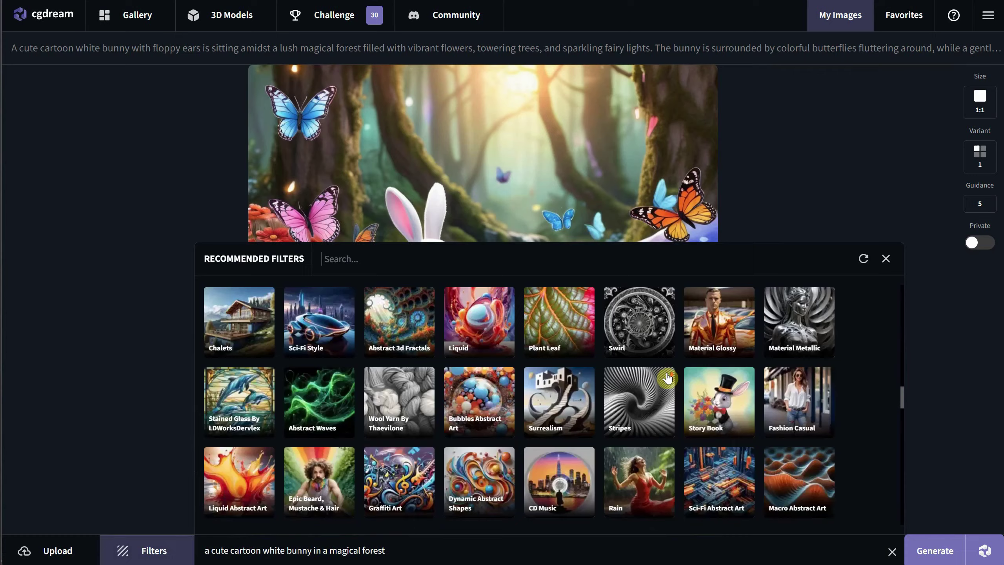
pyautogui.scroll(-15, 667, 378)
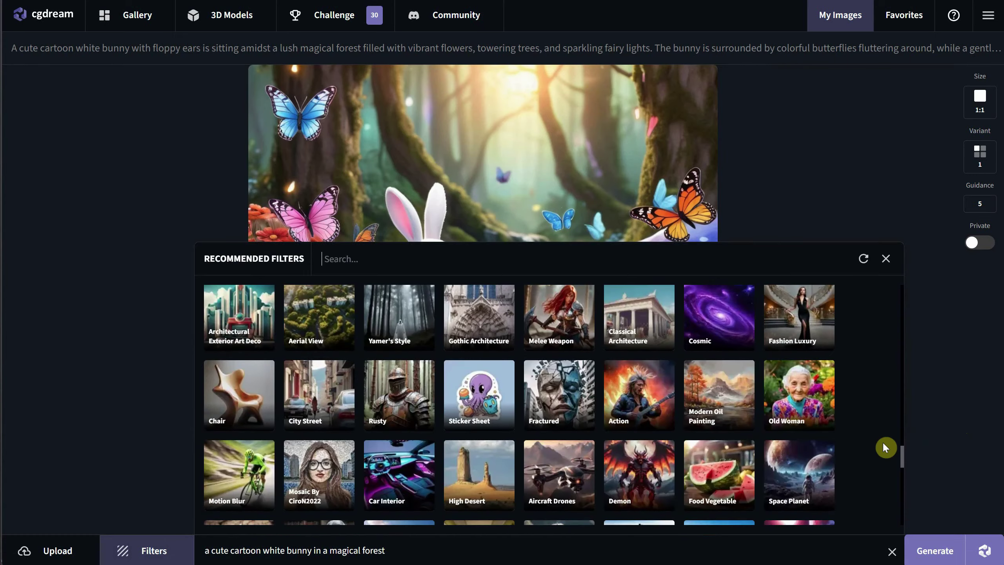
pyautogui.moveTo(902, 479); pyautogui.dragTo(897, 284)
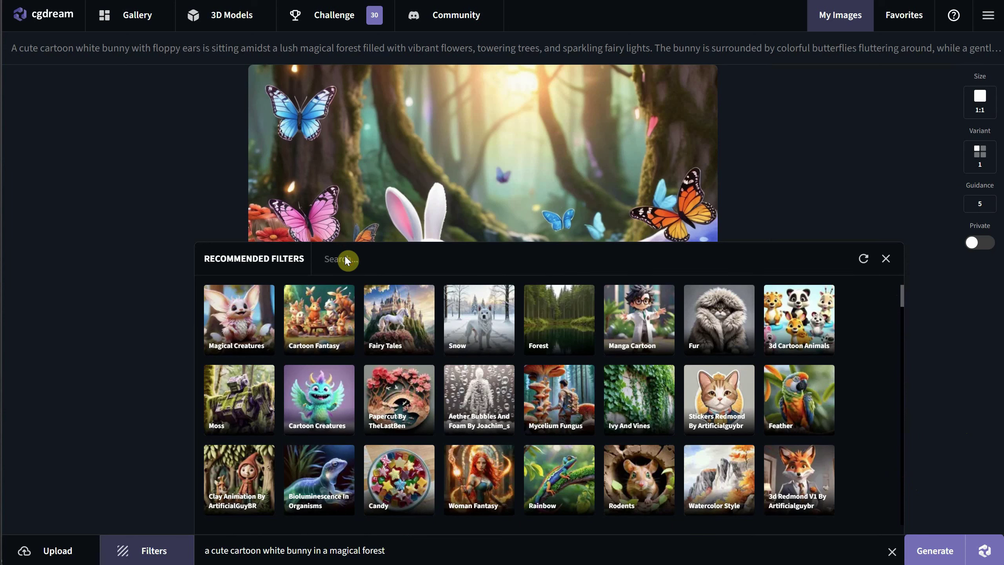
pyautogui.write('y')
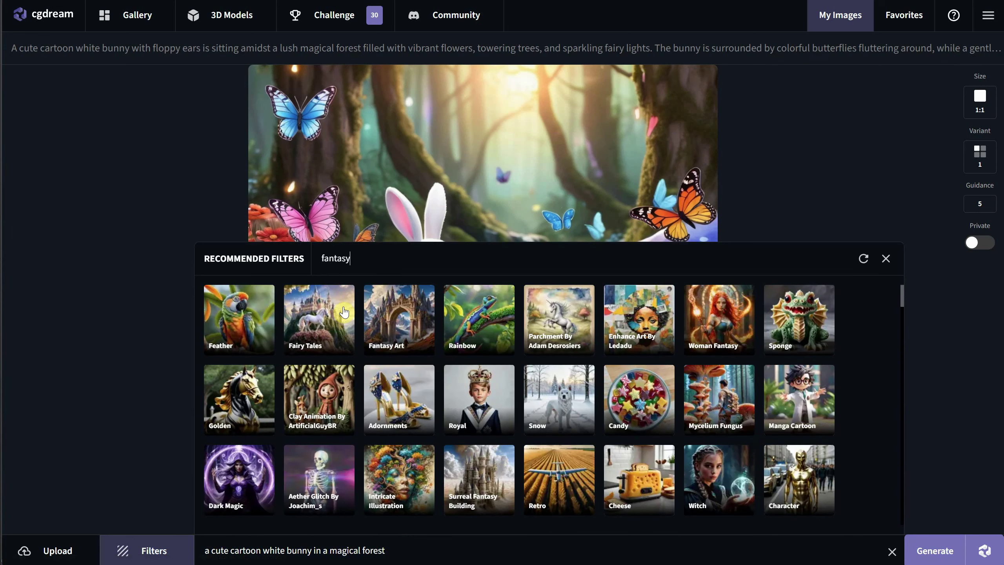
pyautogui.click(397, 319)
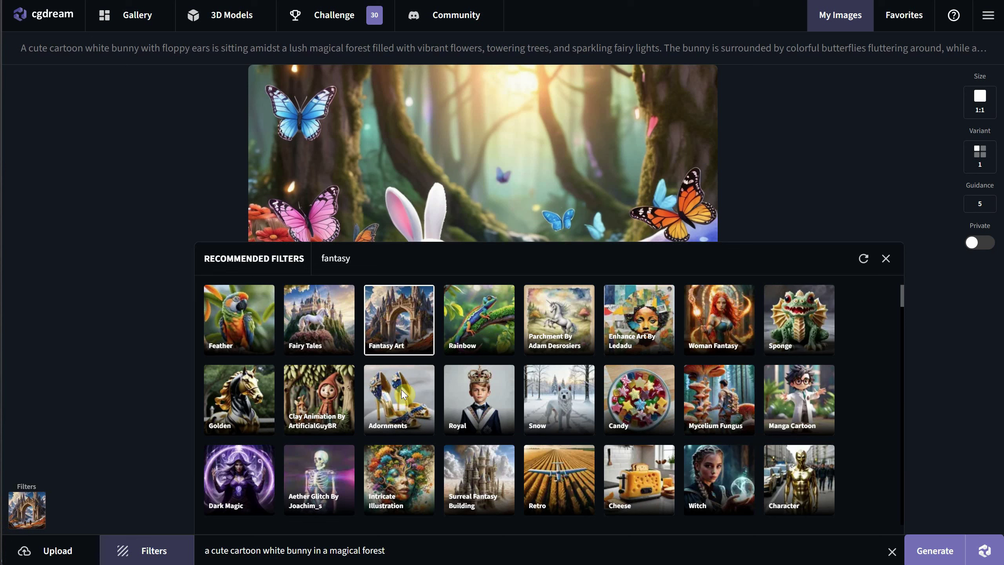
# - Search 'cartoon' and add the Manga Cartoon filter
pyautogui.doubleClick(451, 253)
pyautogui.write('cartoon')
pyautogui.click(326, 329)
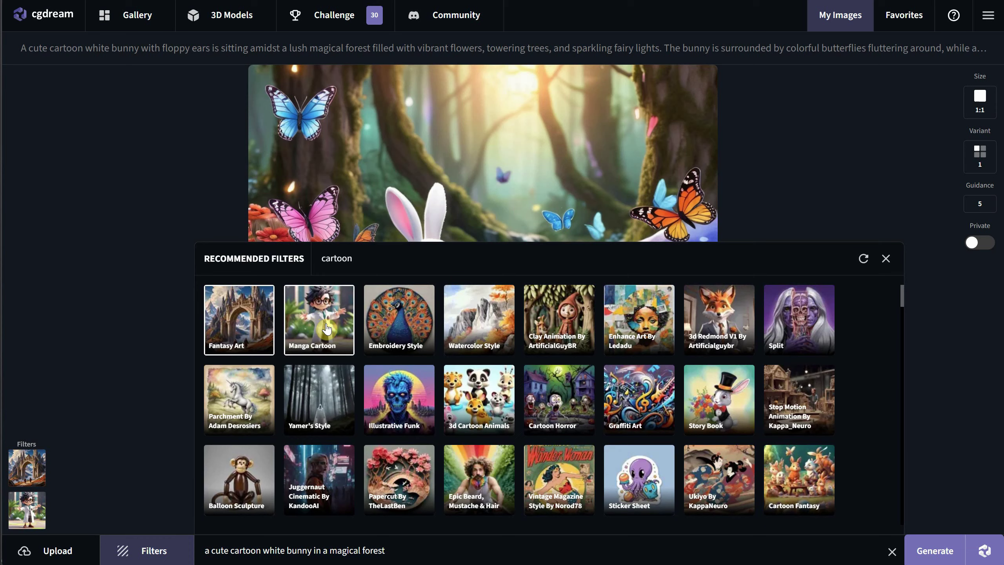
pyautogui.scroll(-3, 562, 388)
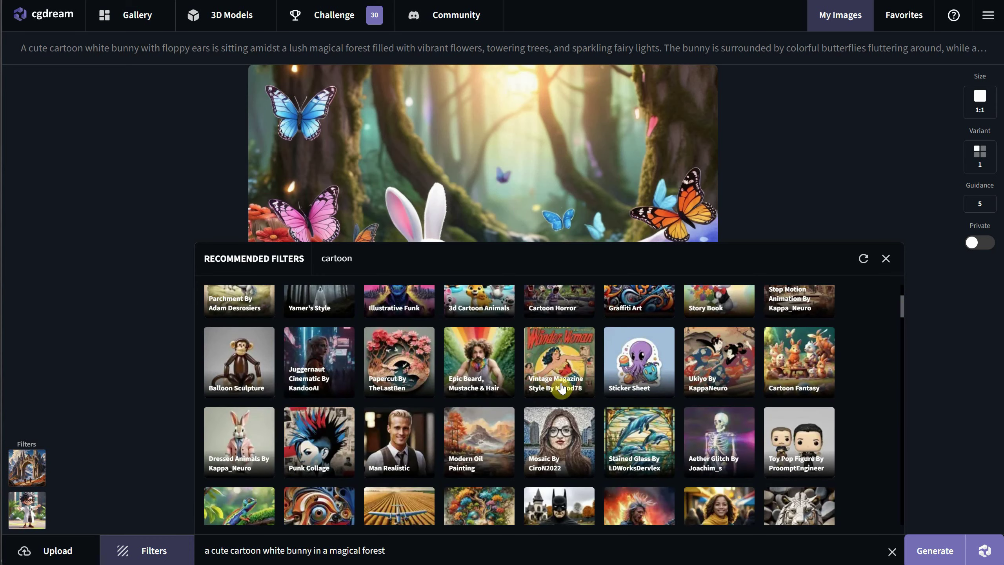
pyautogui.scroll(-1, 562, 389)
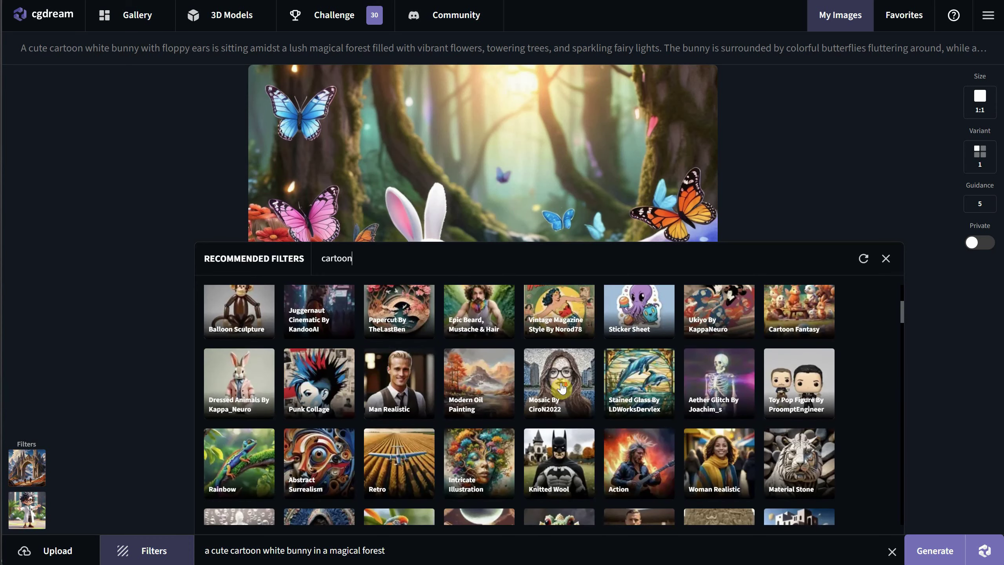
# - Add Dressed Animals and set strengths: Dressed Animals 0.40, Manga Cartoon 0.70, Fantasy Art 0.35
pyautogui.click(253, 412)
pyautogui.moveTo(20, 526)
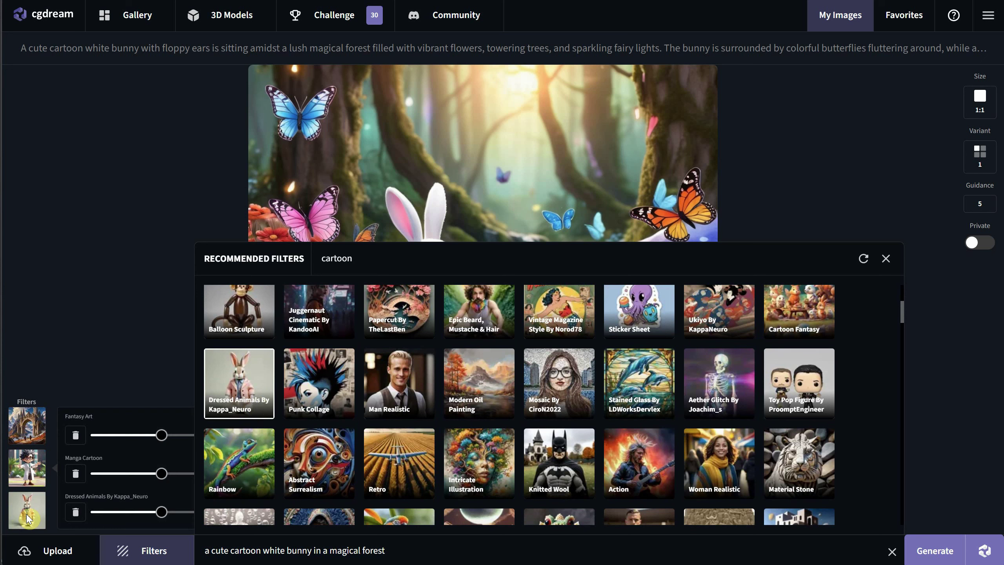
pyautogui.moveTo(160, 512); pyautogui.dragTo(137, 514)
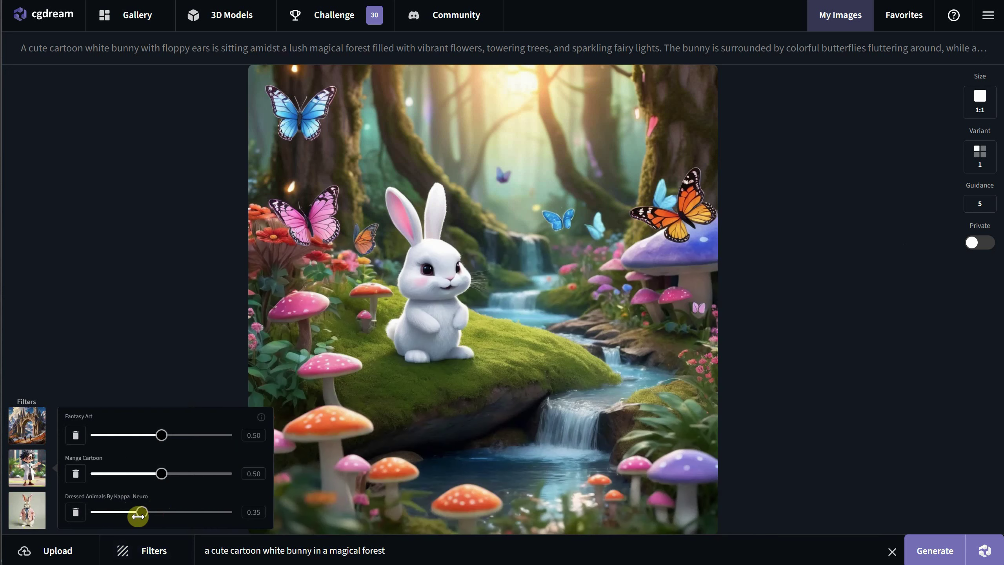
pyautogui.click(148, 513)
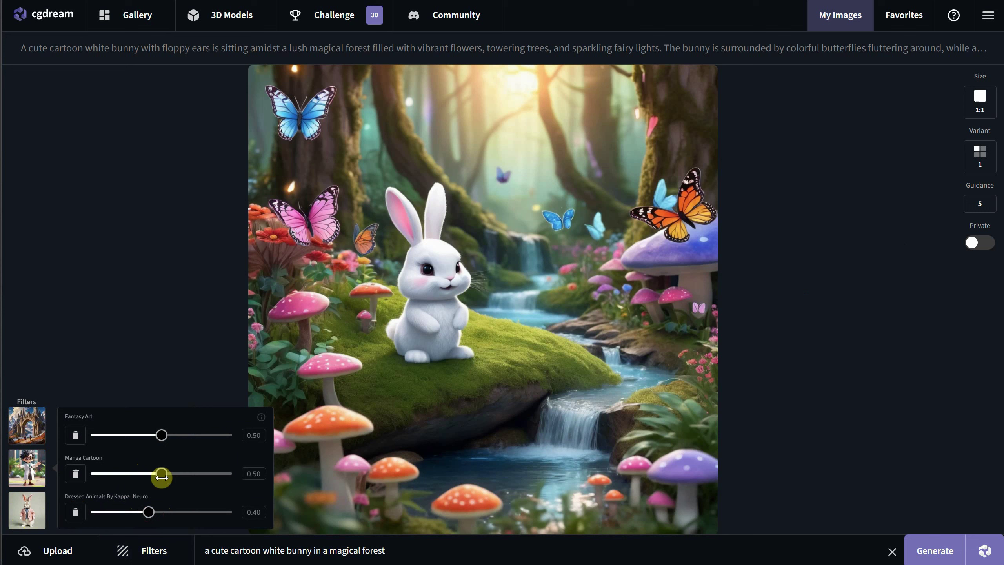
pyautogui.moveTo(162, 474); pyautogui.dragTo(187, 473)
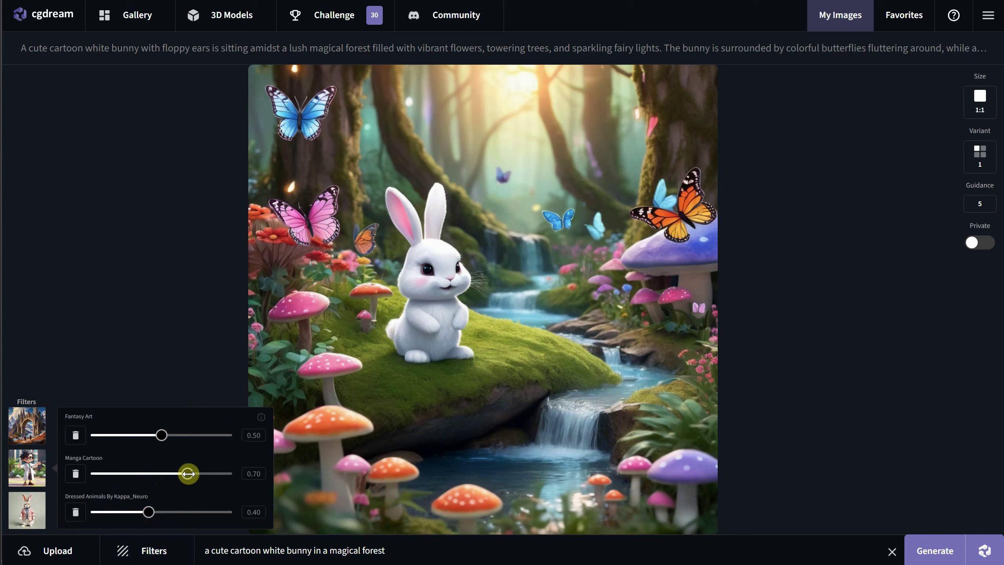
pyautogui.moveTo(161, 435); pyautogui.dragTo(143, 434)
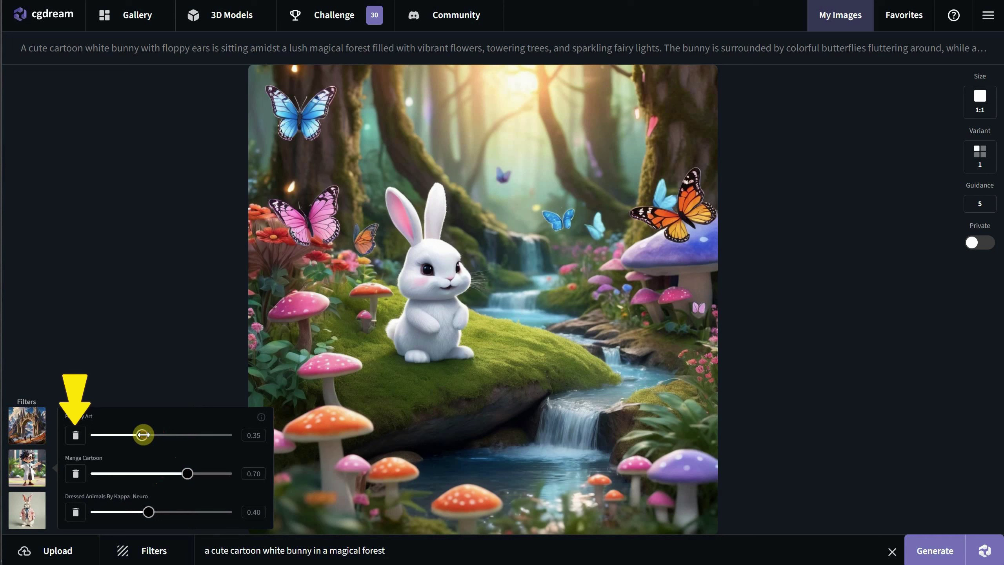
pyautogui.click(266, 546)
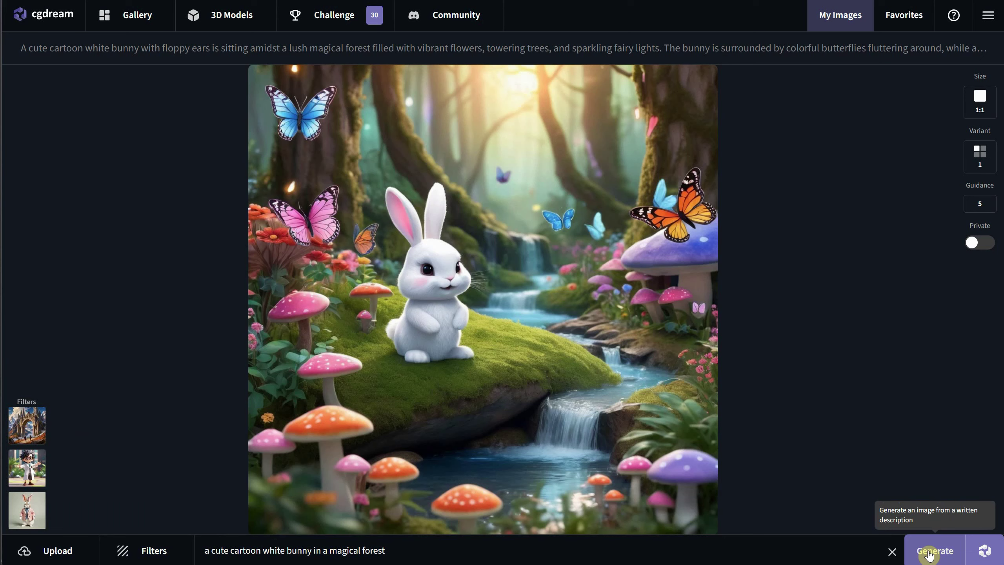
# - Generate the filtered bunny image and switch Private generation on, then off again
pyautogui.click(928, 556)
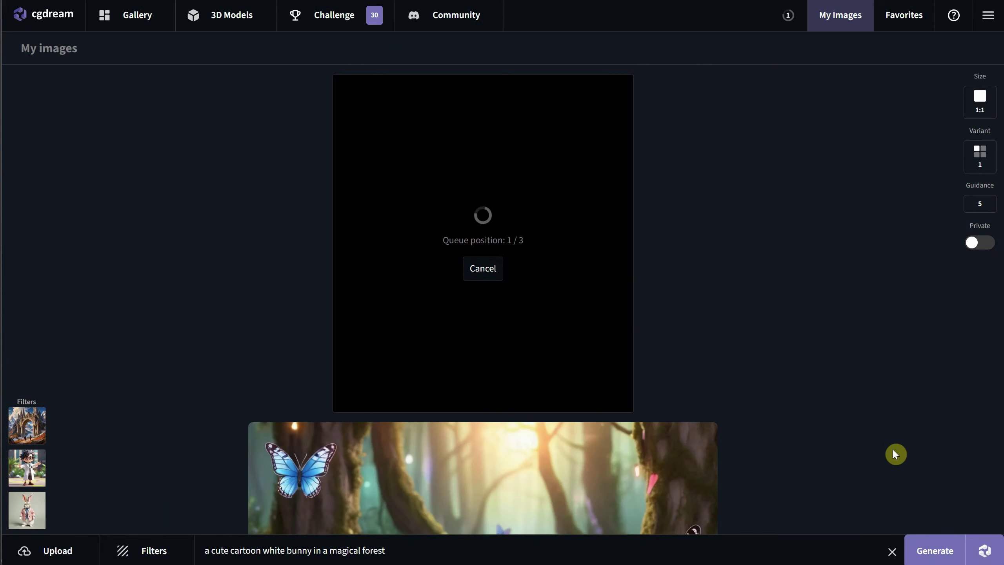
pyautogui.moveTo(975, 248)
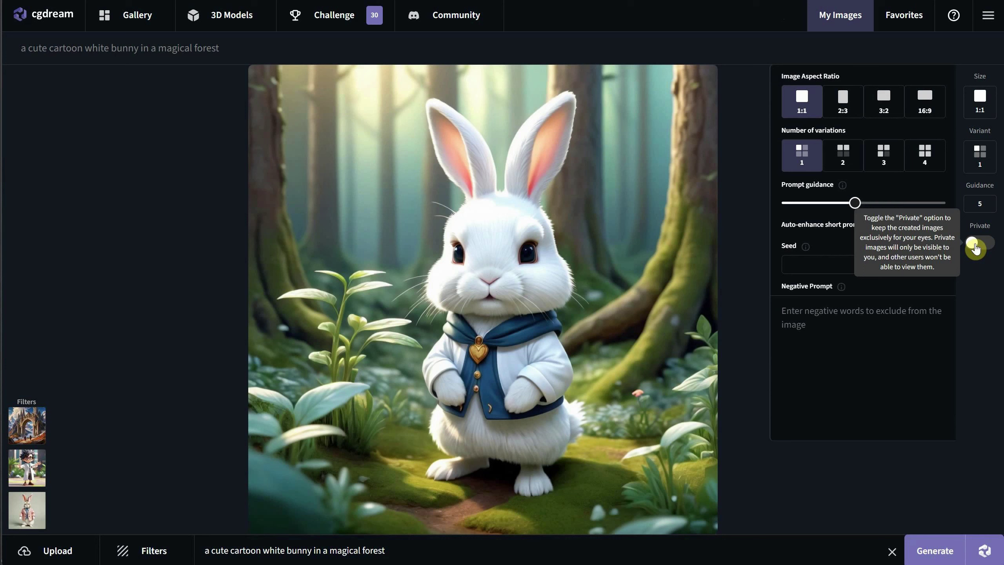
pyautogui.click(975, 247)
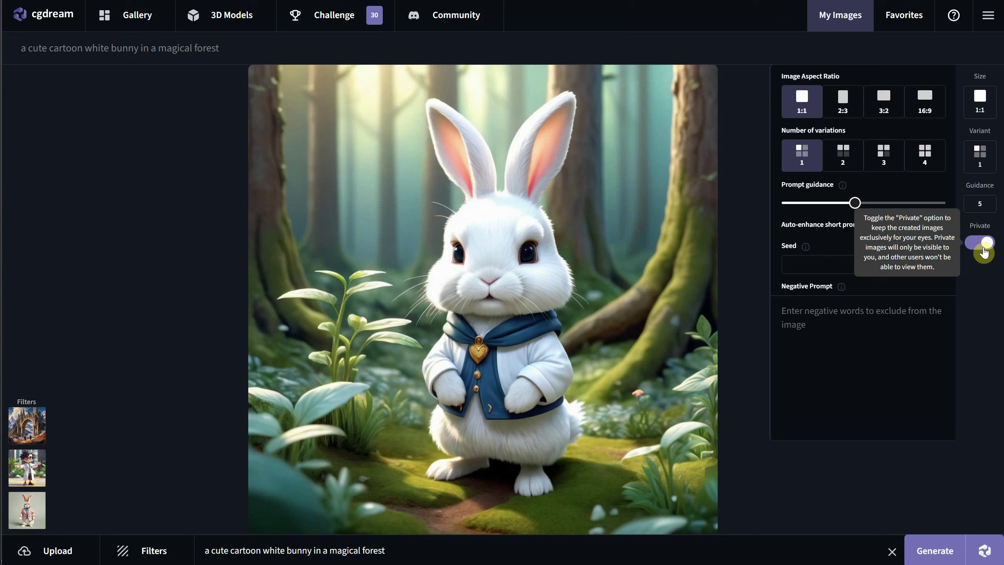
pyautogui.click(982, 244)
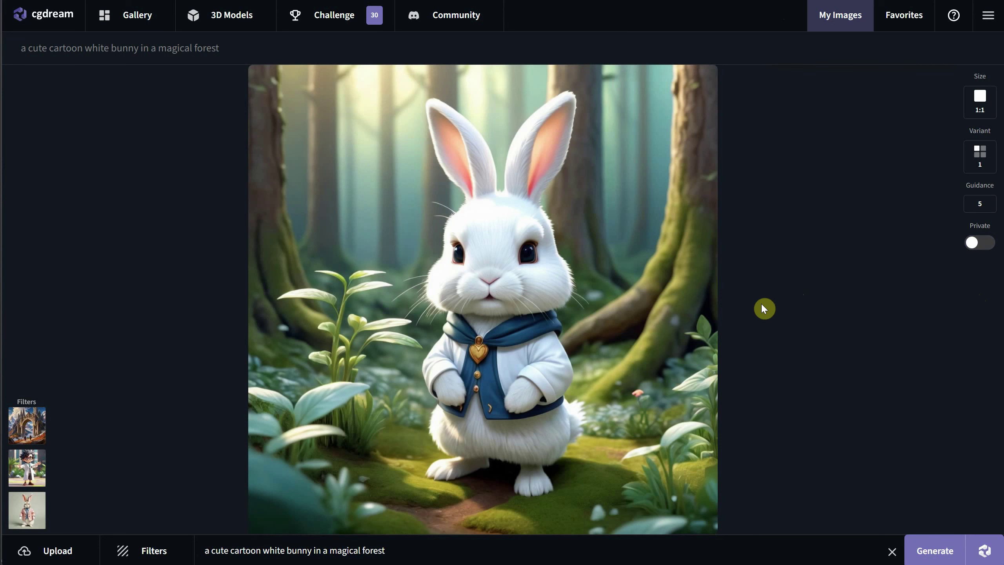
# - Scroll the My Images feed to view the new bunny in a blue vest
pyautogui.scroll(-10, 751, 292)
pyautogui.scroll(4, 733, 270)
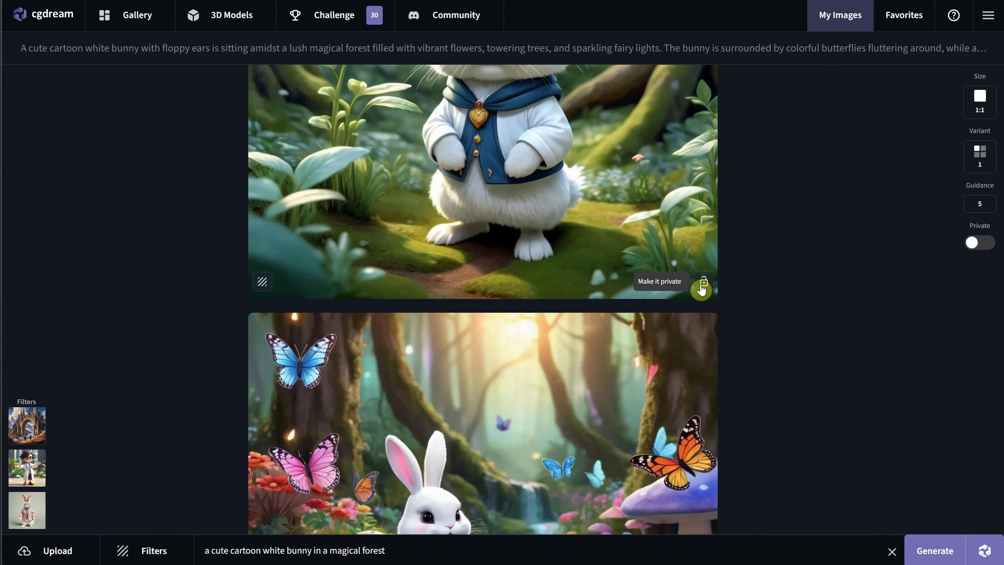
pyautogui.click(703, 288)
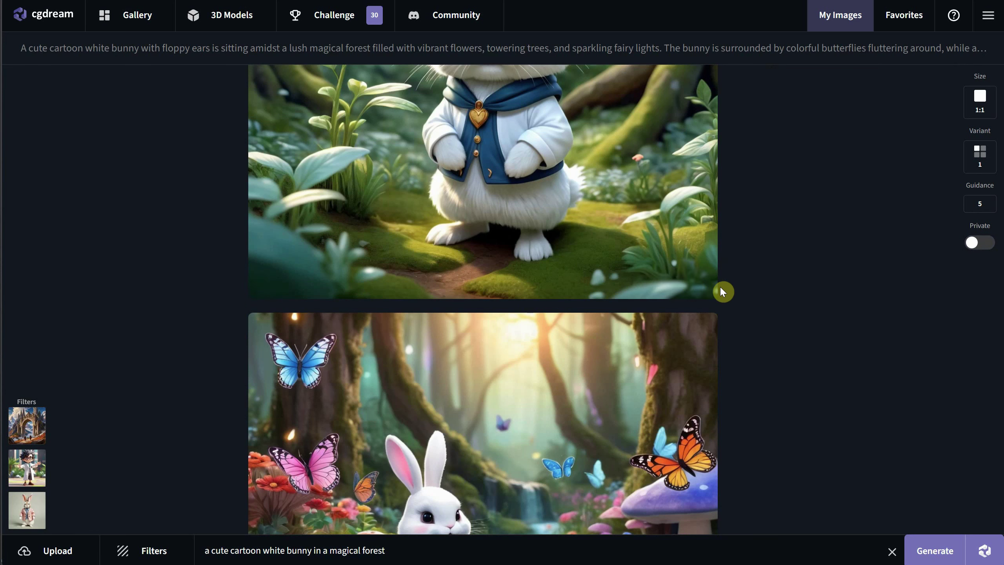
pyautogui.scroll(5, 724, 285)
pyautogui.moveTo(261, 521)
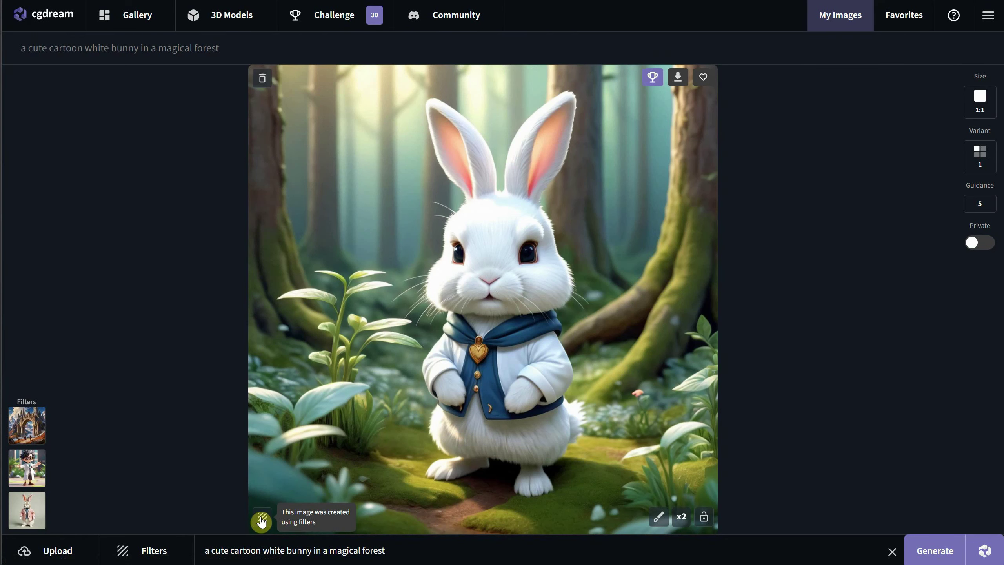
# - Favorite the new vested-bunny image, check it in Favorites, and return to My Images
pyautogui.click(704, 80)
pyautogui.click(896, 21)
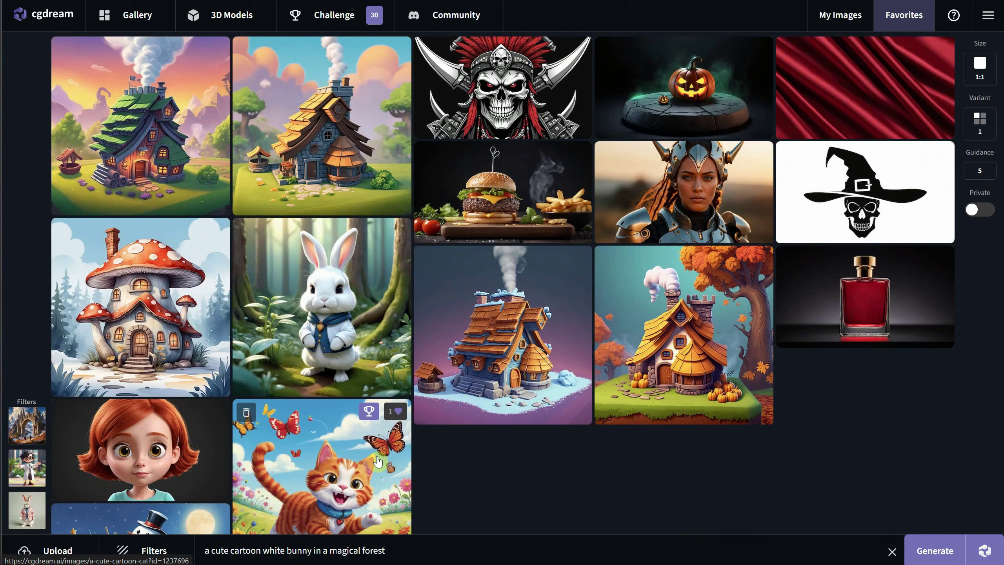
pyautogui.click(830, 25)
# - Remove the Fantasy Art, Manga Cartoon and Dressed Animals filters from the generation settings
pyautogui.moveTo(41, 417)
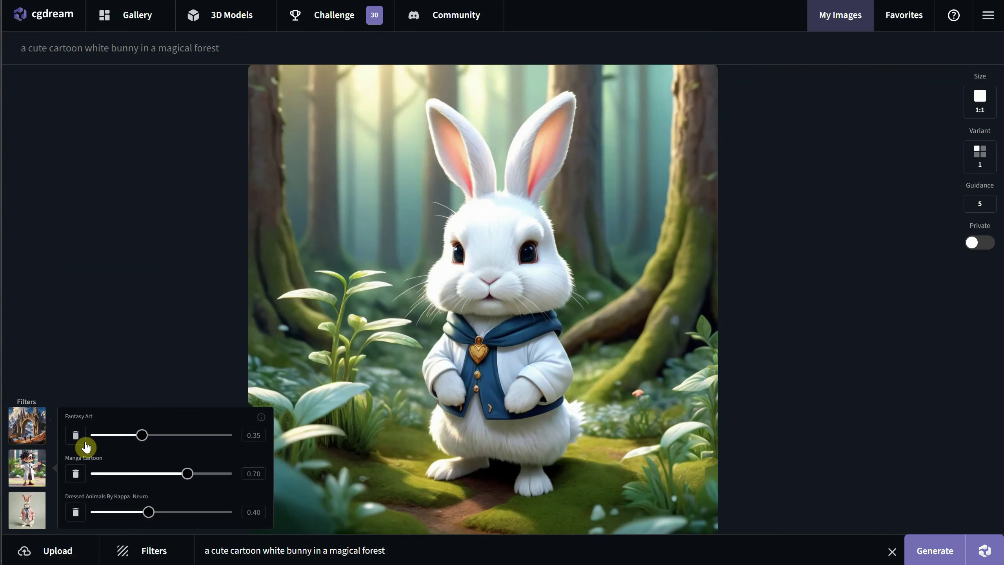
pyautogui.click(75, 436)
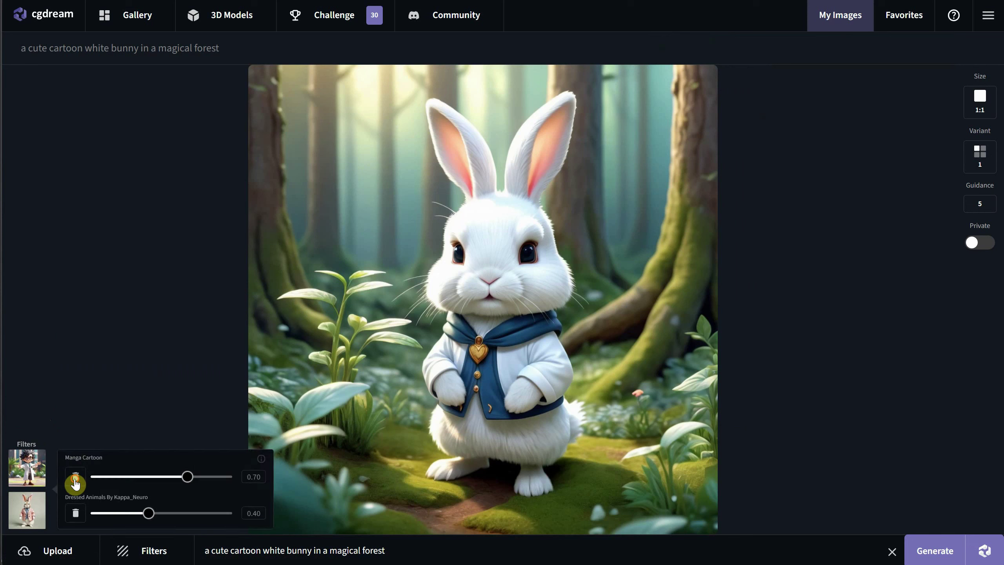
pyautogui.click(75, 480)
pyautogui.click(78, 513)
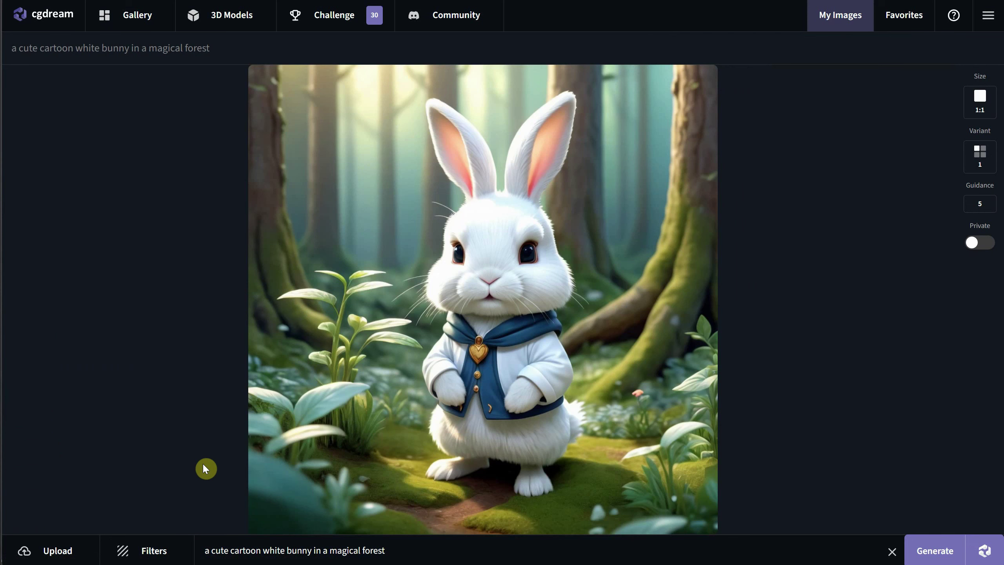
# - Upload 3.png as the guide image and lower its resemblance from 0.50 to 0.35
pyautogui.click(50, 554)
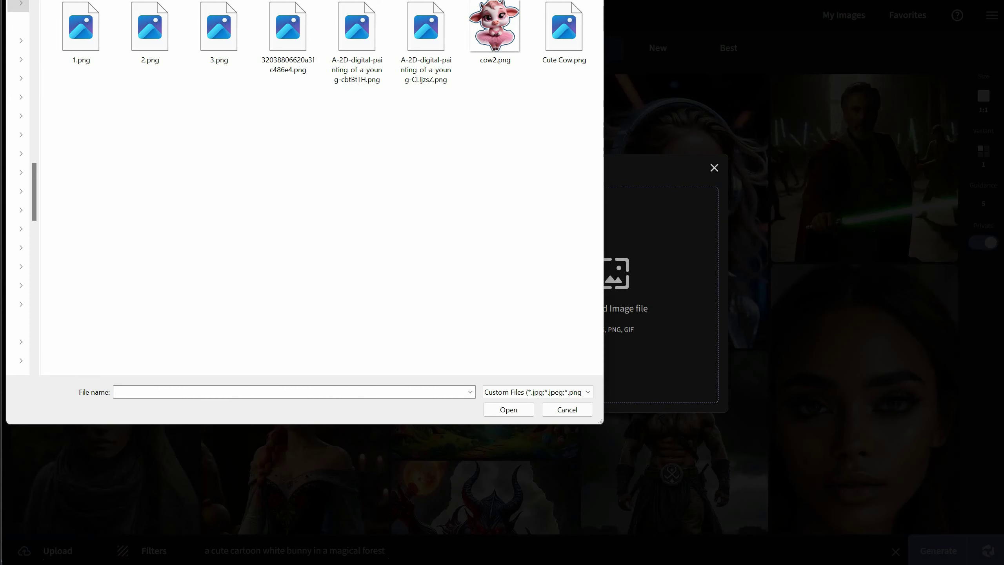
pyautogui.doubleClick(217, 40)
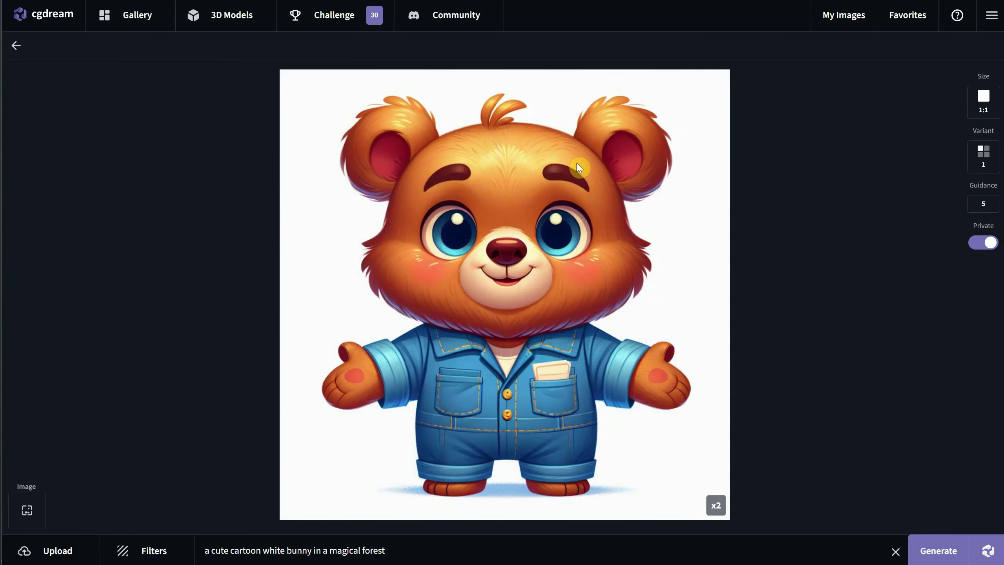
pyautogui.click(27, 510)
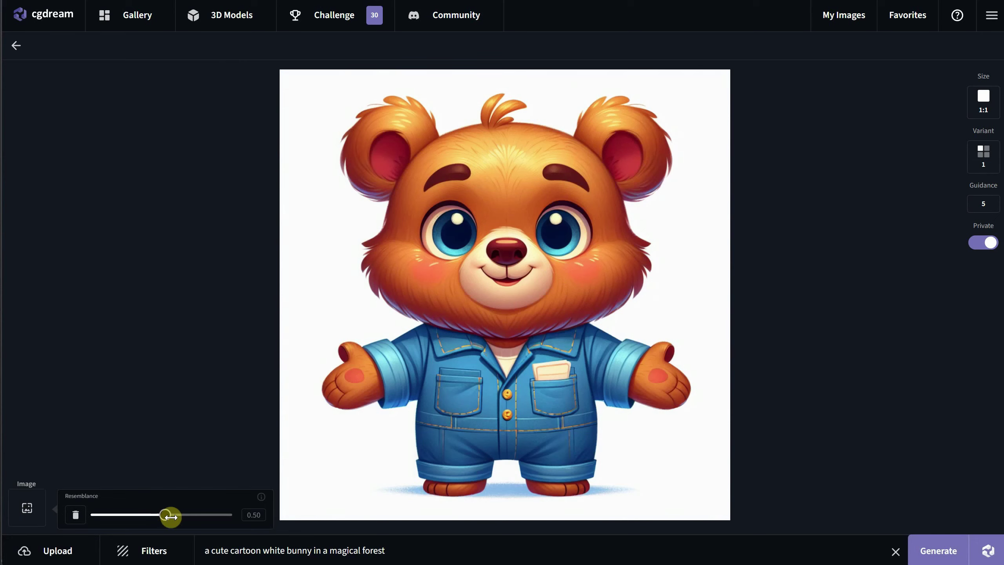
pyautogui.moveTo(166, 515); pyautogui.dragTo(145, 523)
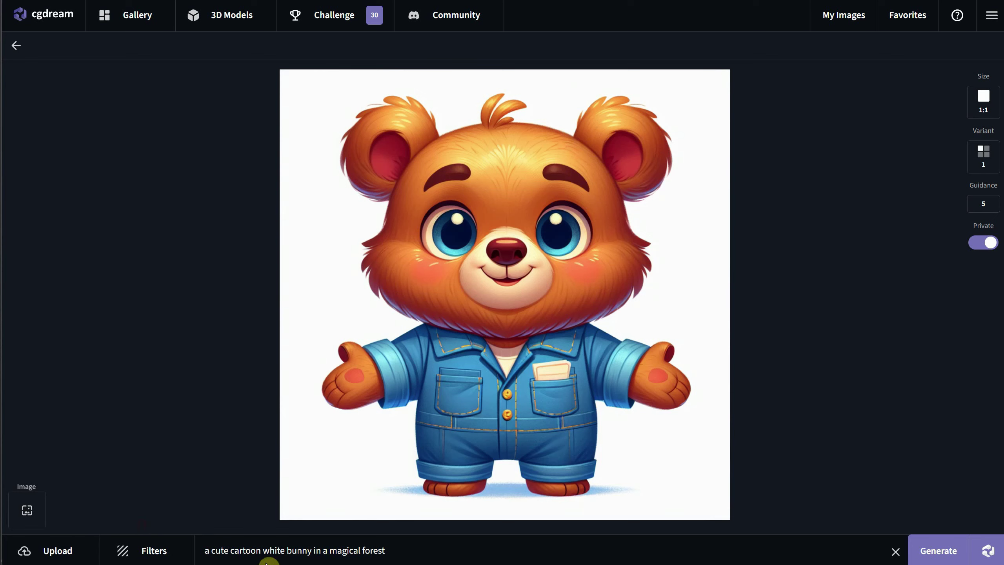
# - Replace 'white bunny in a magical forest' with a panda wearing a ballerina dress, isolated on white, kawaii
pyautogui.moveTo(260, 550); pyautogui.dragTo(448, 551)
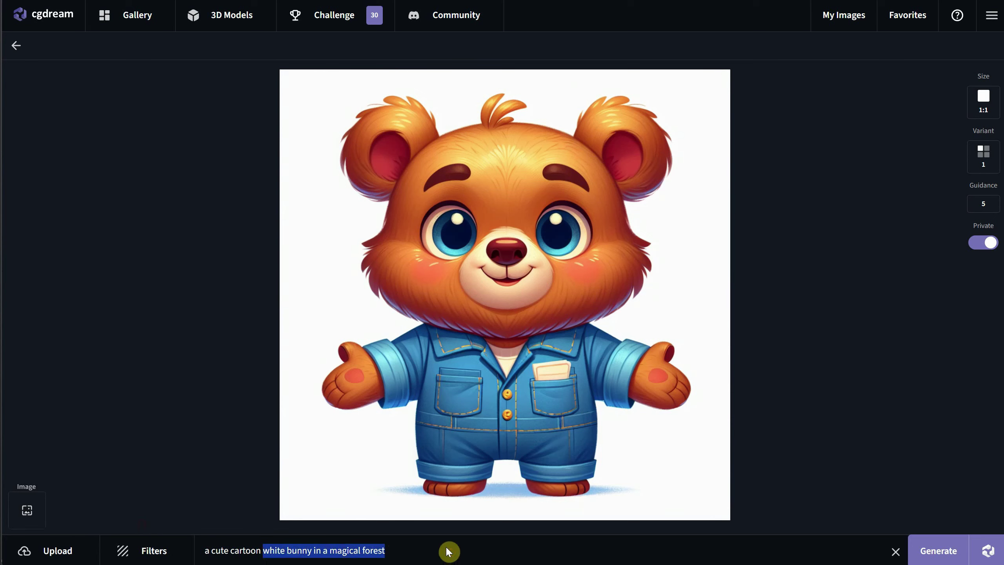
pyautogui.press('BackSpace')
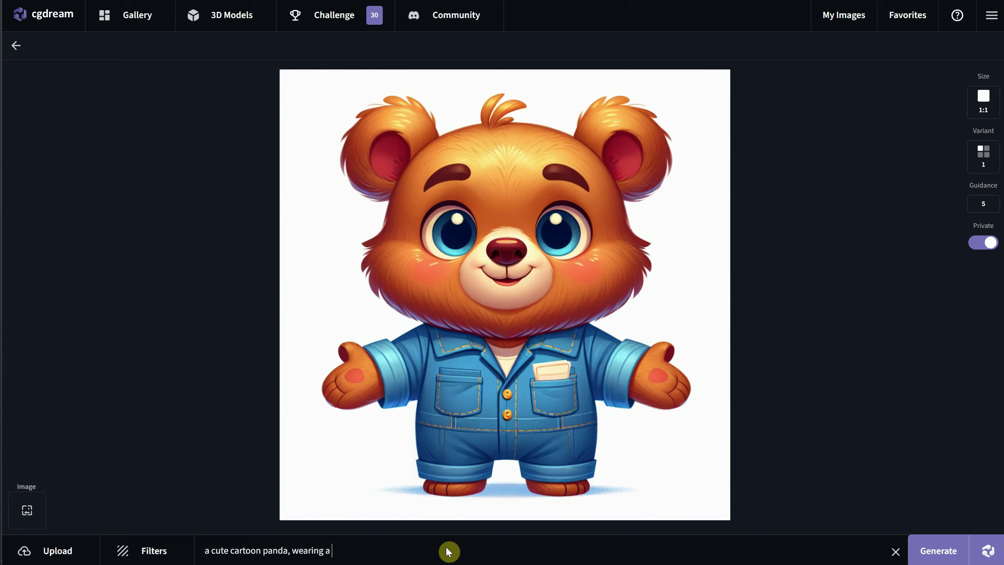
pyautogui.write('panda, wearing a ballerina dress, isolated on white background')
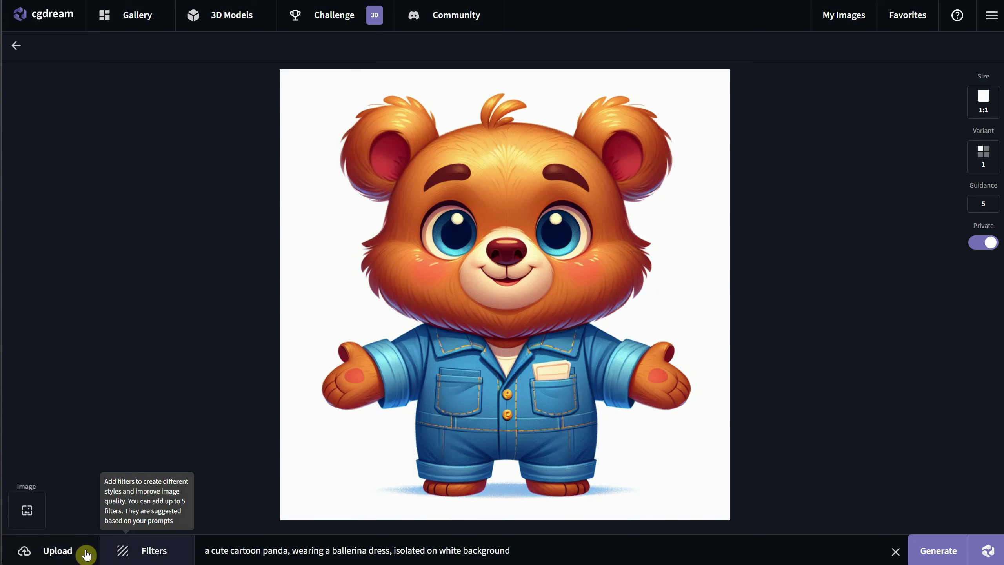
pyautogui.write(', dig9it')
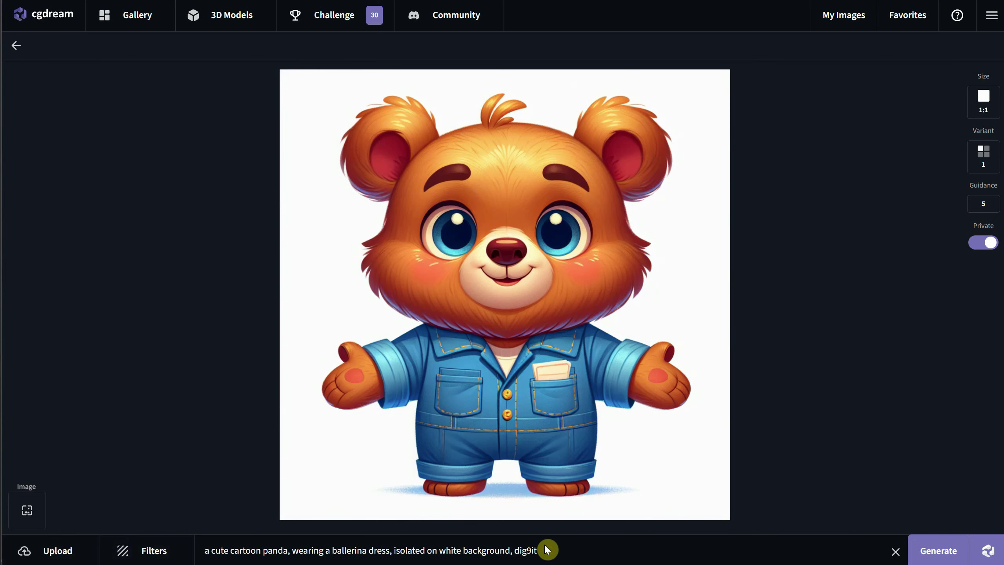
pyautogui.press('BackSpace')
pyautogui.press('BackSpace')
pyautogui.press('BackSpace')
pyautogui.write('ital painting, kawaii')
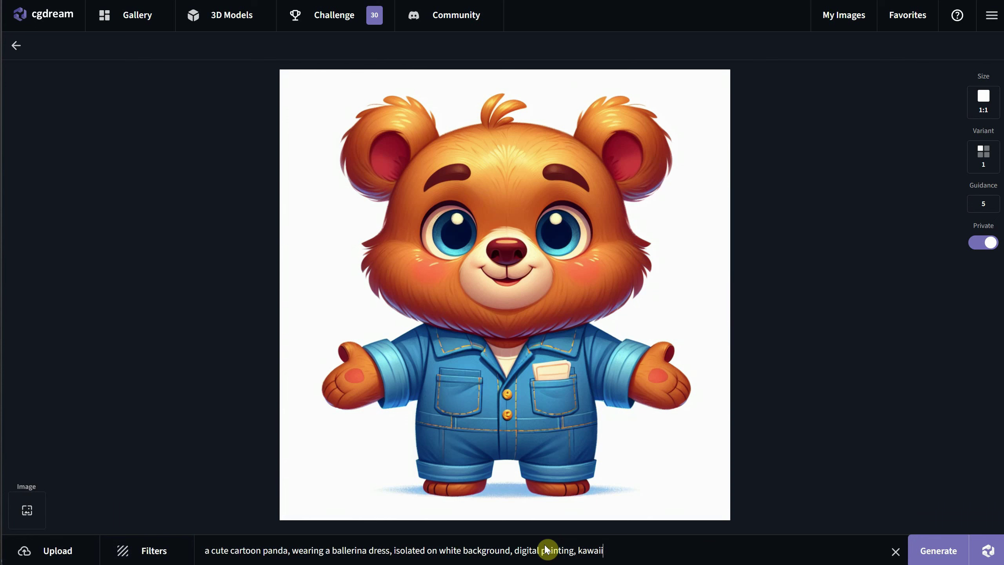
# - Generate the panda ballerina, then regenerate with resemblance lowered to 0.25 and then 0.10
pyautogui.click(917, 552)
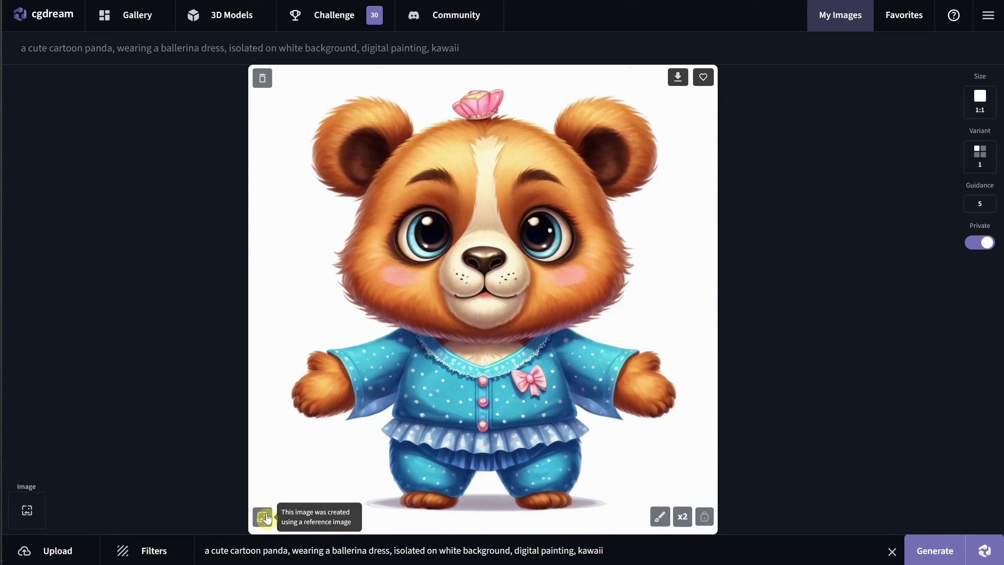
pyautogui.click(265, 518)
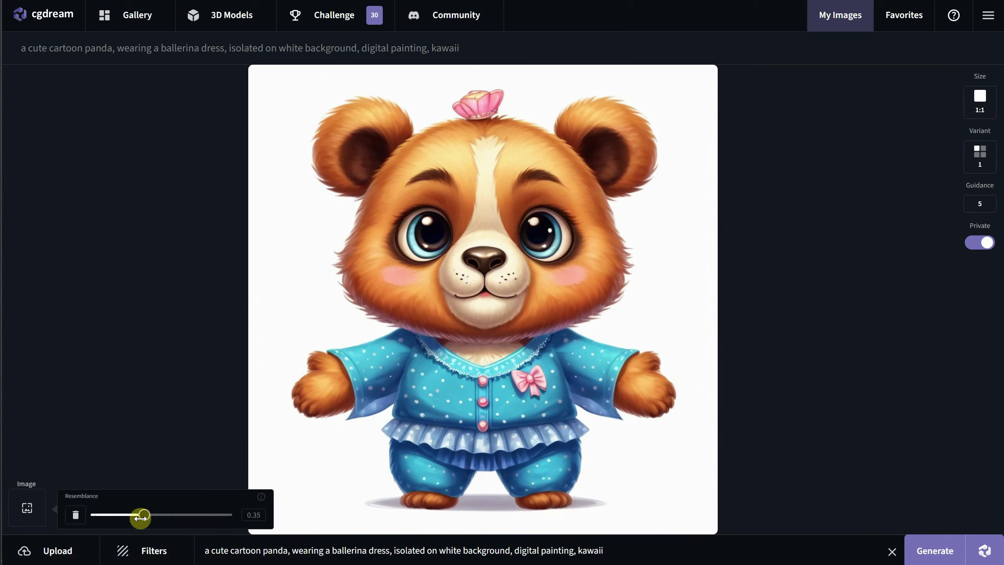
pyautogui.moveTo(141, 516); pyautogui.dragTo(130, 516)
pyautogui.click(924, 551)
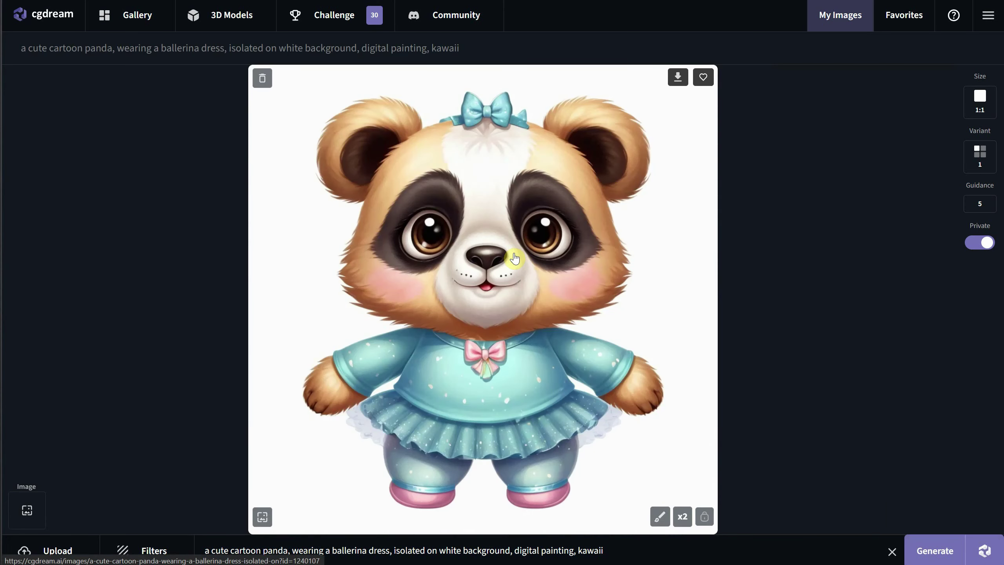
pyautogui.scroll(-1, 514, 258)
pyautogui.scroll(-5, 514, 258)
pyautogui.click(260, 177)
pyautogui.moveTo(127, 515); pyautogui.dragTo(102, 514)
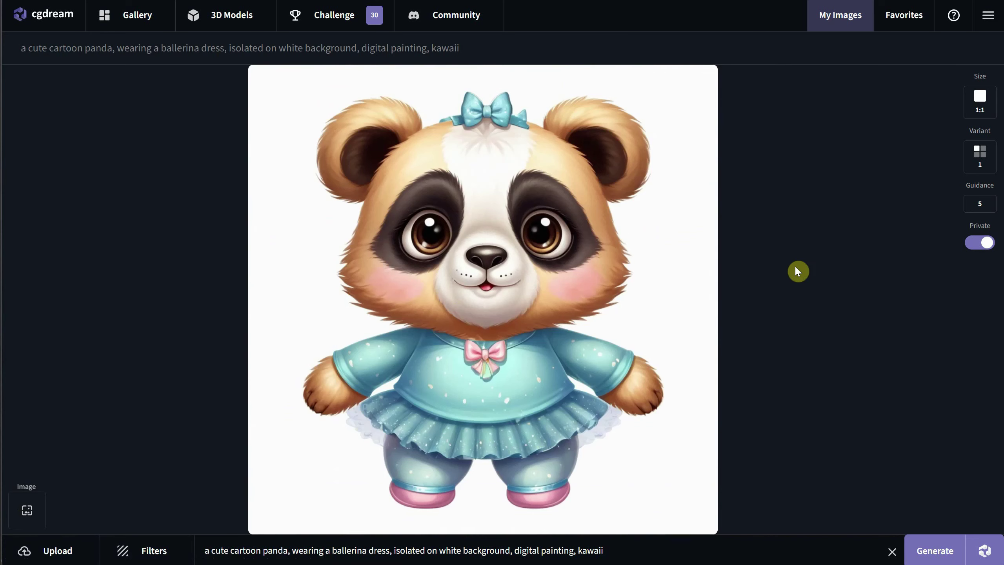
pyautogui.click(935, 550)
pyautogui.moveTo(978, 313)
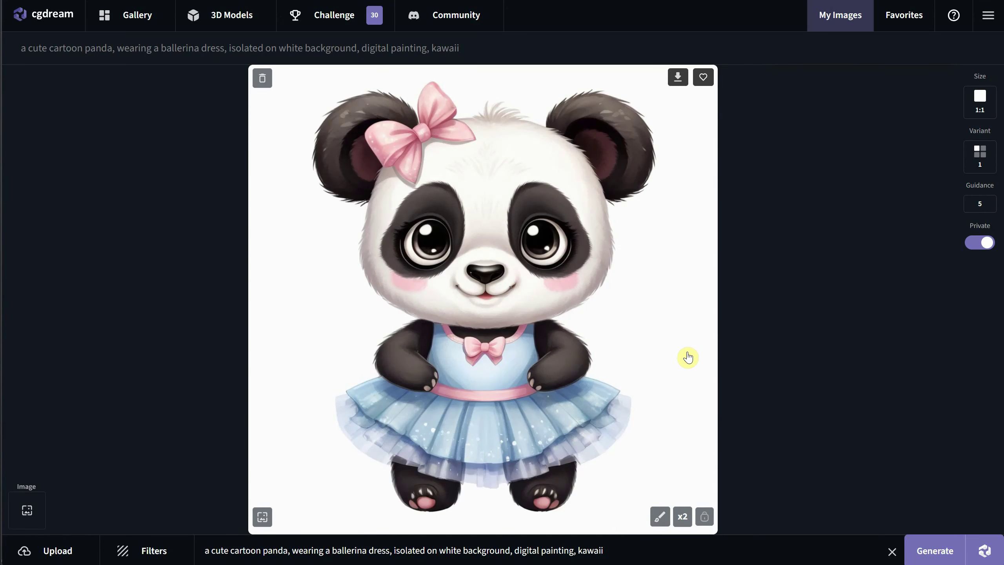
# - Mask the front of the panda's dress and inpaint it with 'a pink giftbox'
pyautogui.click(661, 517)
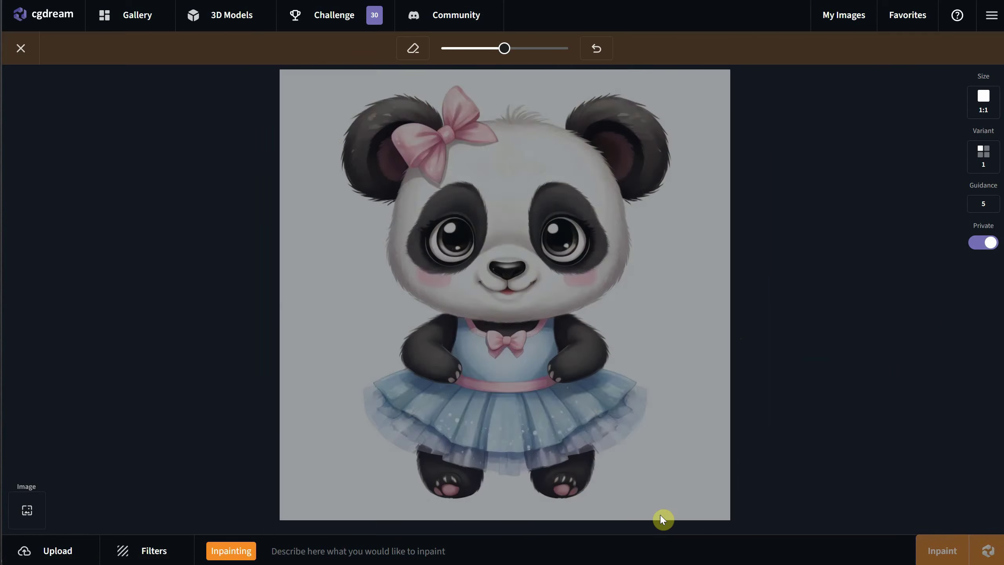
pyautogui.moveTo(482, 356)
pyautogui.mouseDown()
pyautogui.moveTo(477, 341)
pyautogui.moveTo(535, 342)
pyautogui.moveTo(541, 367)
pyautogui.mouseUp()
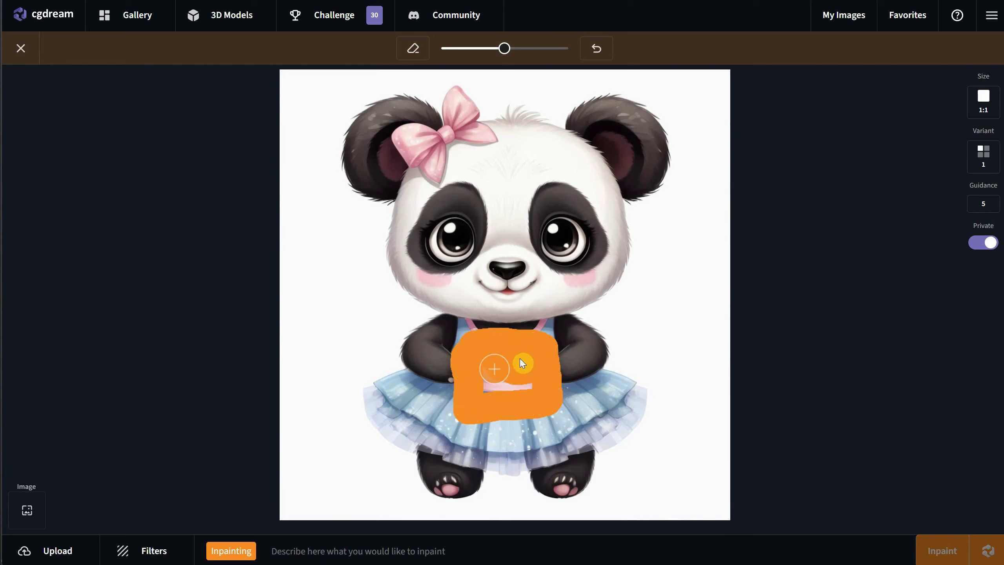
pyautogui.moveTo(470, 374); pyautogui.dragTo(507, 387)
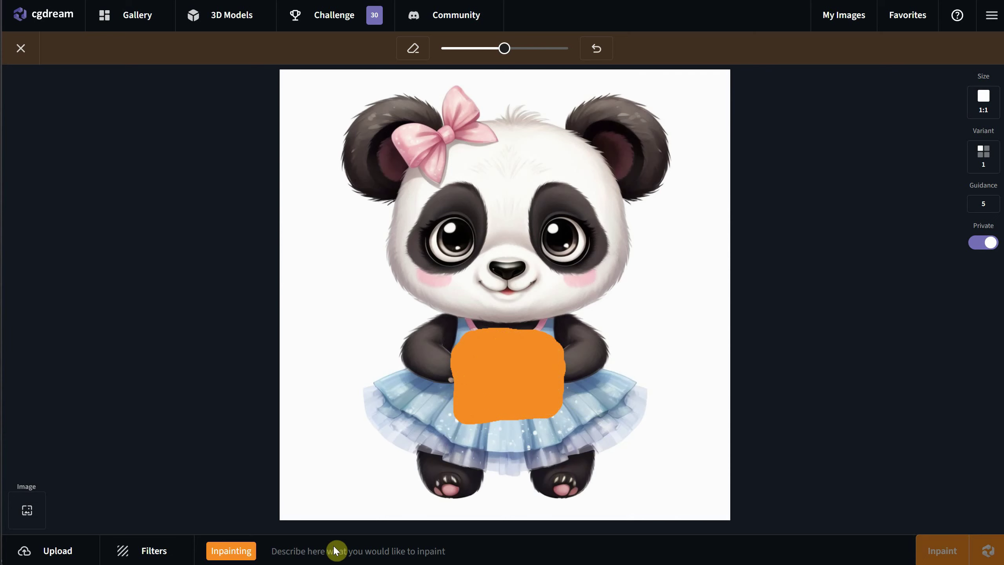
pyautogui.click(357, 551)
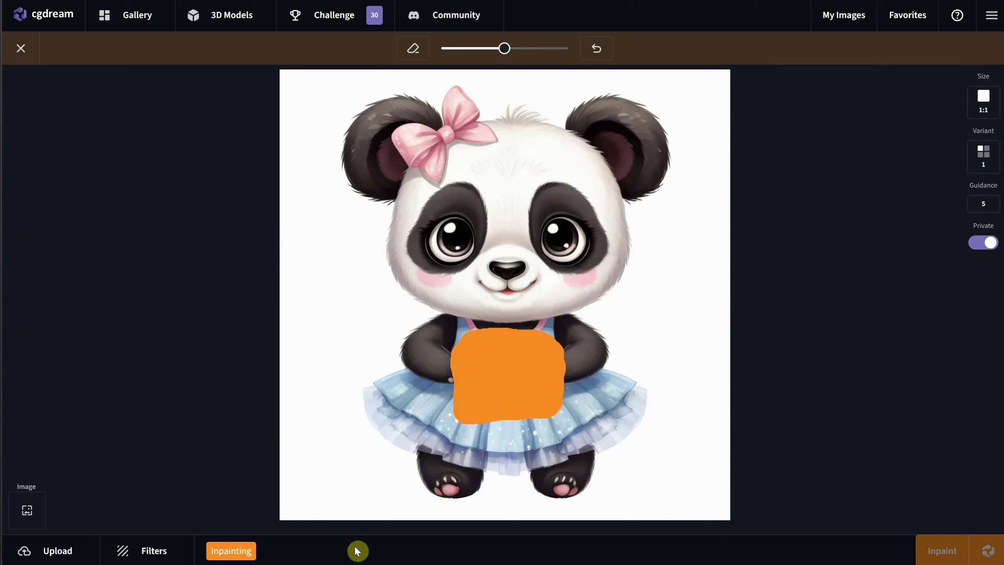
pyautogui.write('a')
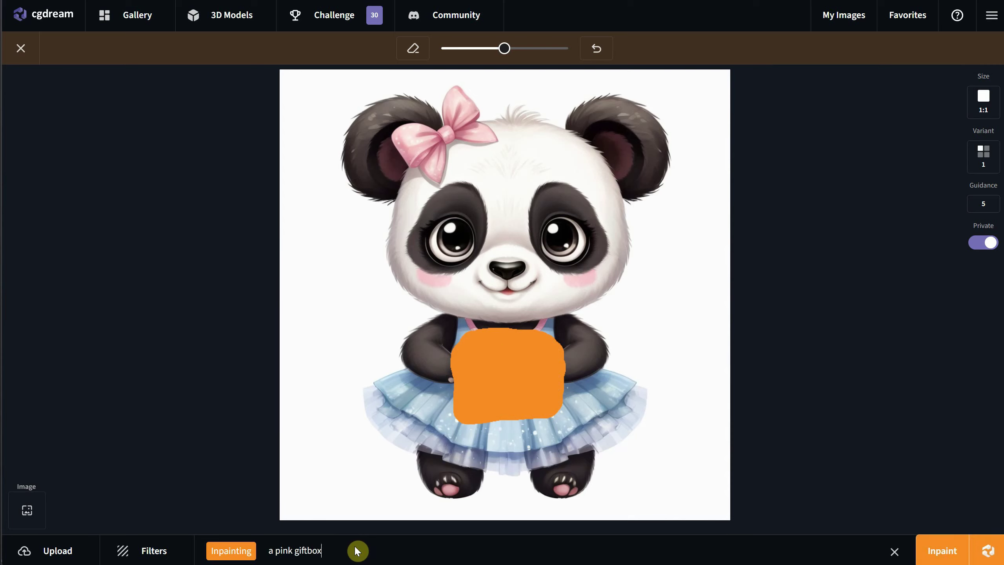
pyautogui.write(' pink giftbox')
pyautogui.click(946, 552)
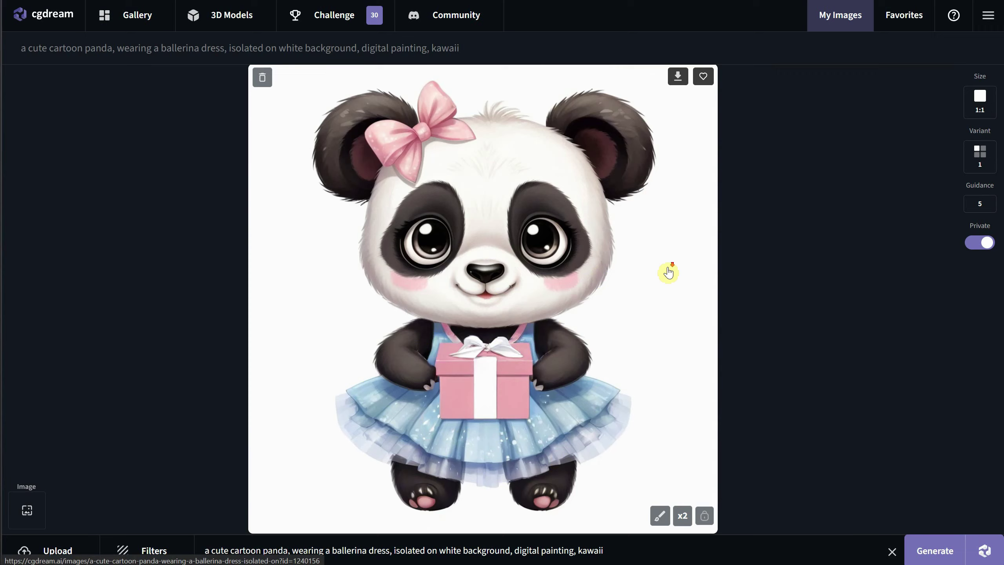
# - Remove the bear reference image and load halloweencoffin.fbx as the 3D model guide
pyautogui.scroll(1, 664, 278)
pyautogui.scroll(-2, 617, 332)
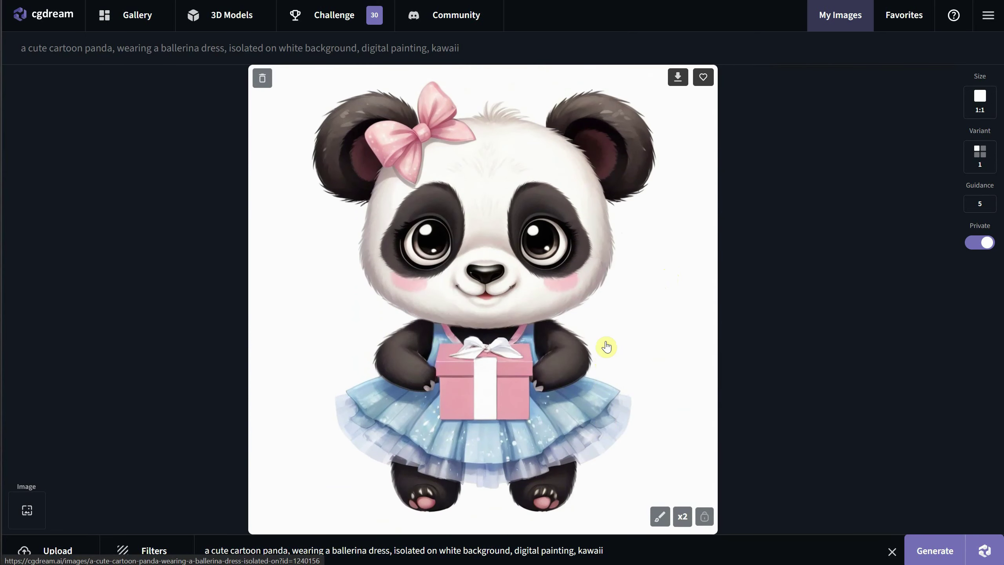
pyautogui.moveTo(600, 314); pyautogui.dragTo(43, 506)
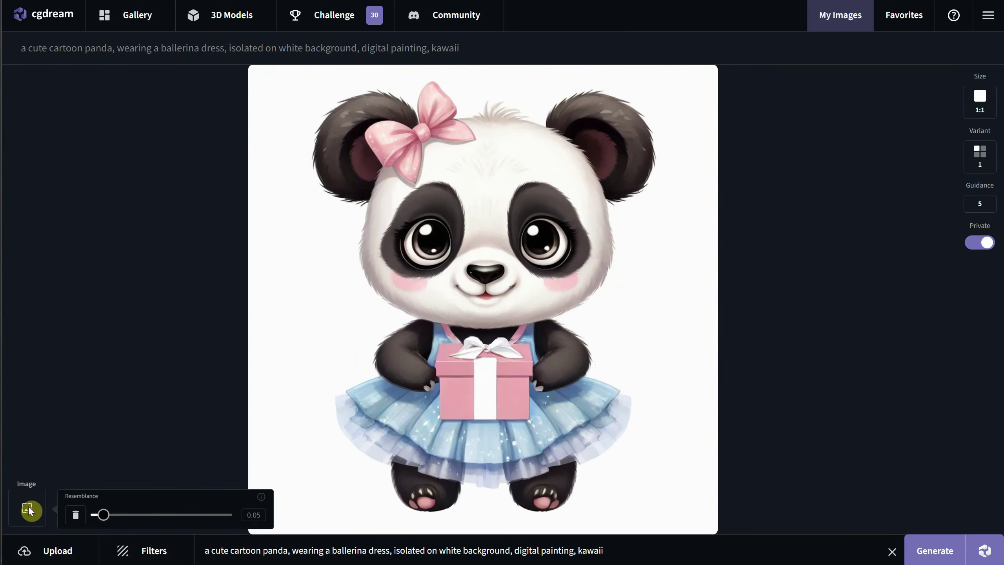
pyautogui.click(76, 515)
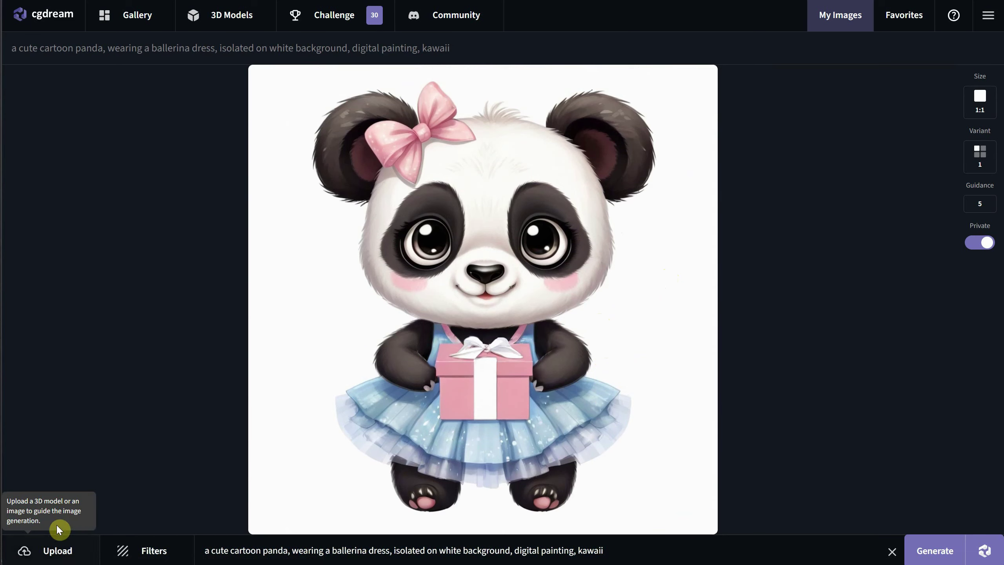
pyautogui.click(57, 551)
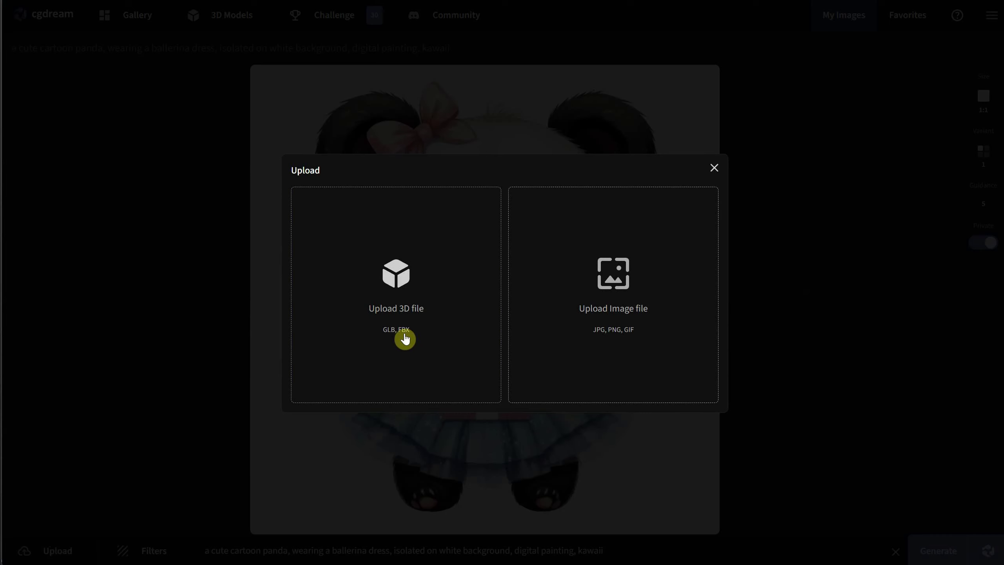
pyautogui.moveTo(405, 335); pyautogui.dragTo(447, 327)
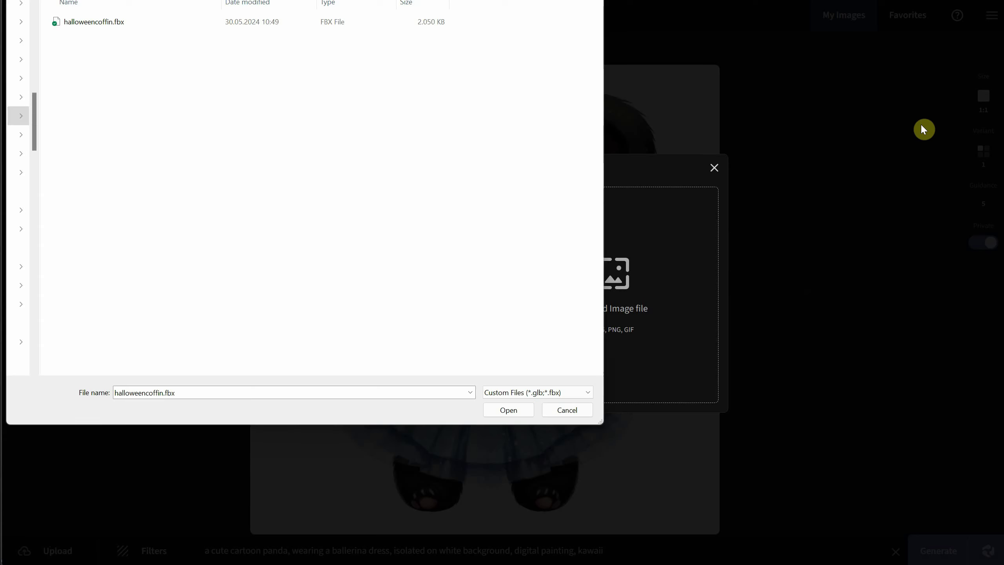
pyautogui.click(95, 31)
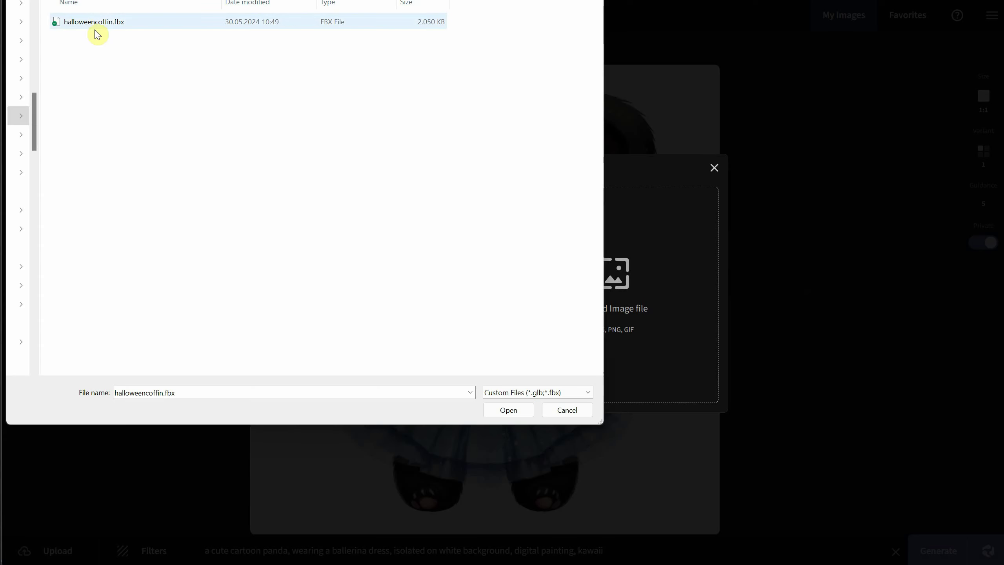
pyautogui.doubleClick(97, 28)
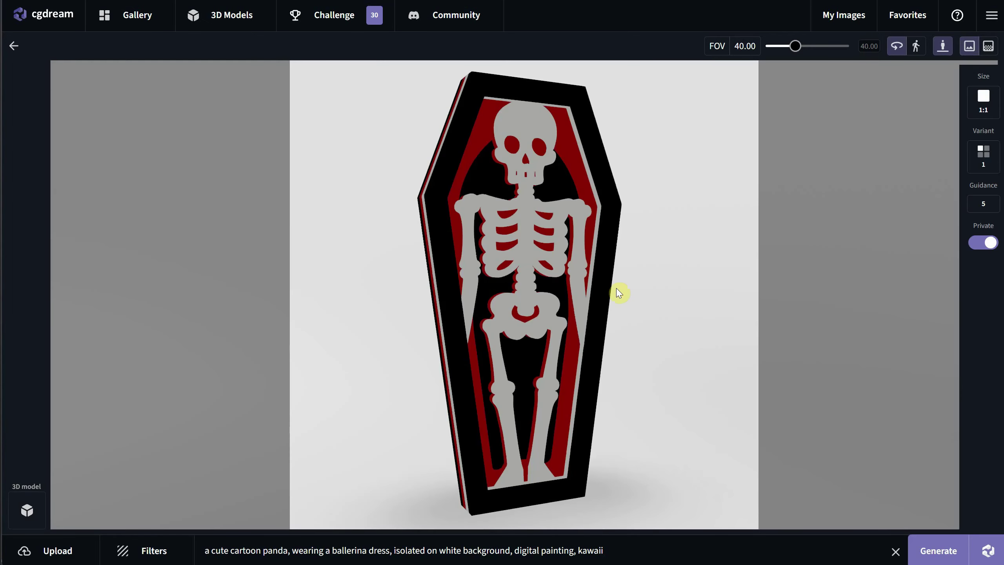
# - Orbit the coffin model and try walking navigation to look around it
pyautogui.moveTo(618, 292); pyautogui.dragTo(515, 290)
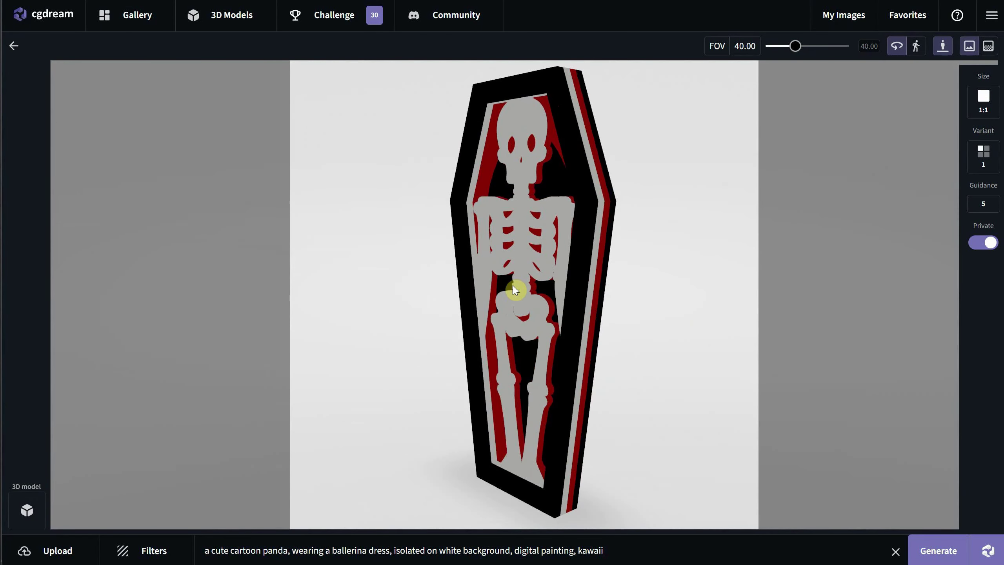
pyautogui.moveTo(514, 290); pyautogui.dragTo(583, 284)
pyautogui.scroll(3, 566, 287)
pyautogui.scroll(-3, 564, 282)
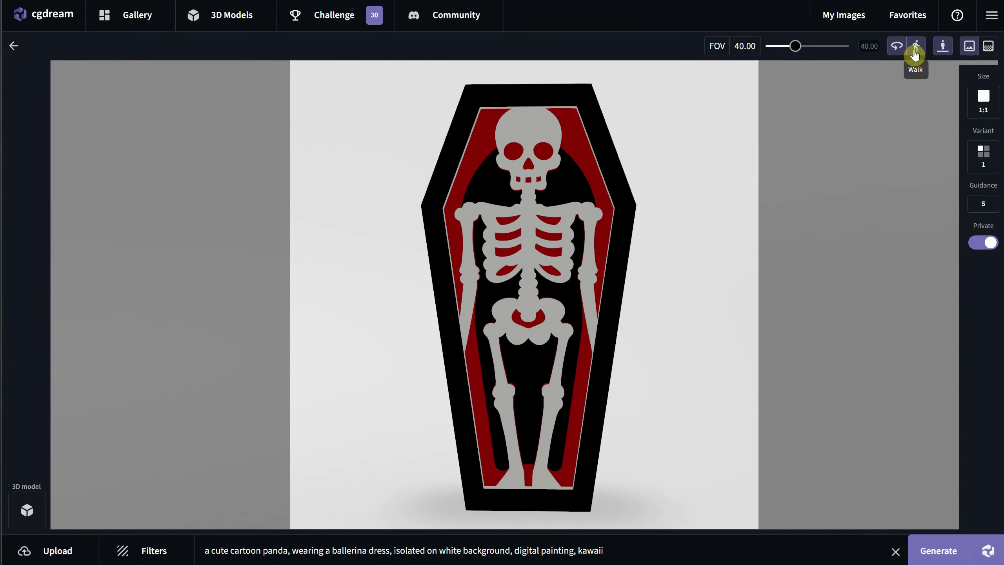
pyautogui.click(915, 55)
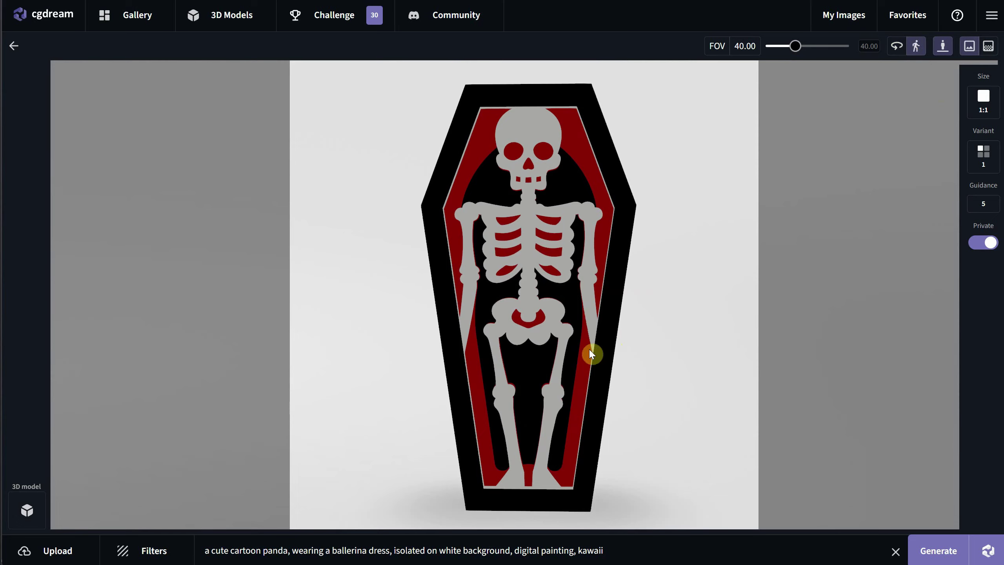
pyautogui.scroll(5, 620, 333)
pyautogui.moveTo(619, 334); pyautogui.dragTo(571, 337)
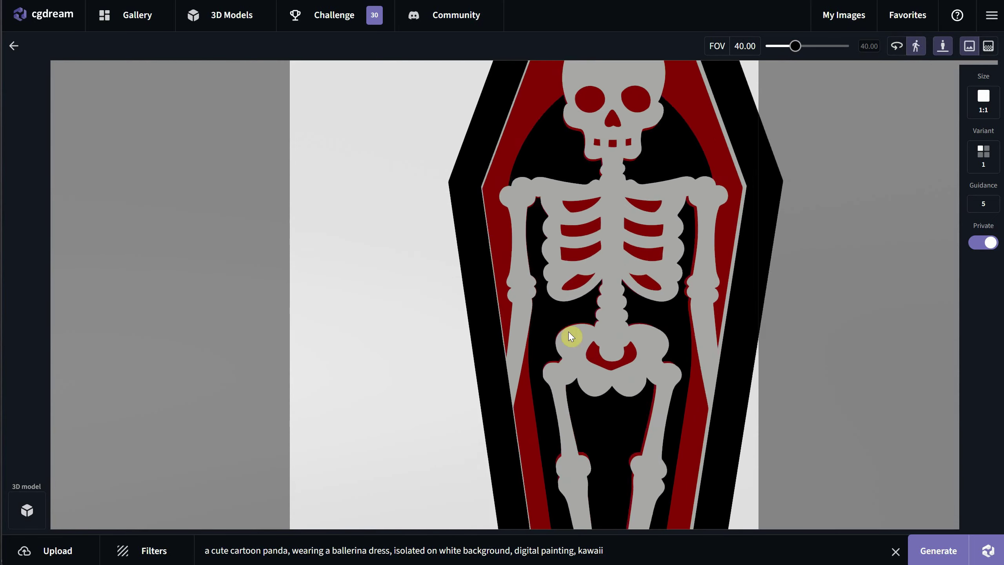
pyautogui.scroll(-5, 571, 336)
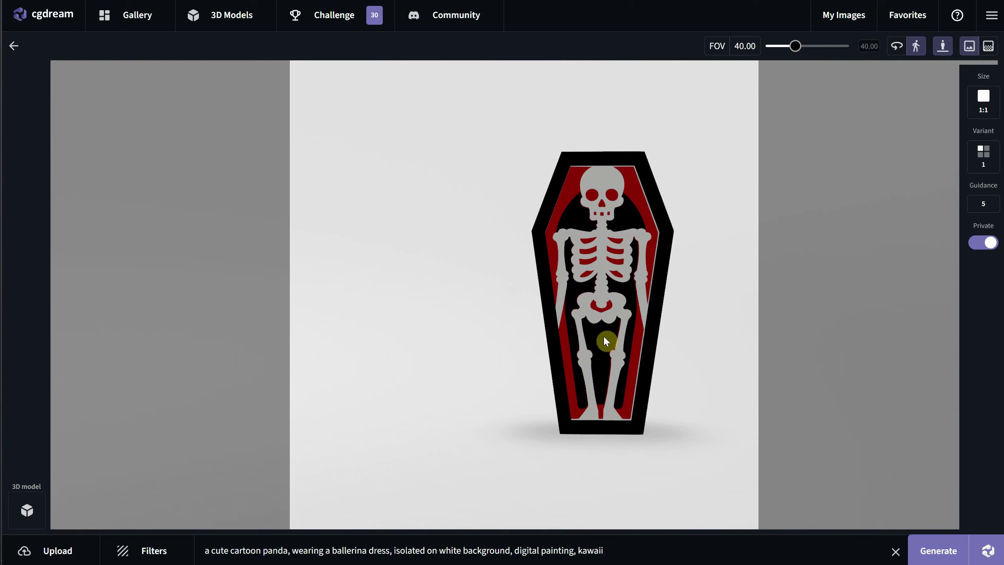
pyautogui.click(893, 51)
# - Turn the coffin to an angled three-quarter view and toggle the ground shadow off and on
pyautogui.moveTo(512, 332); pyautogui.dragTo(543, 318)
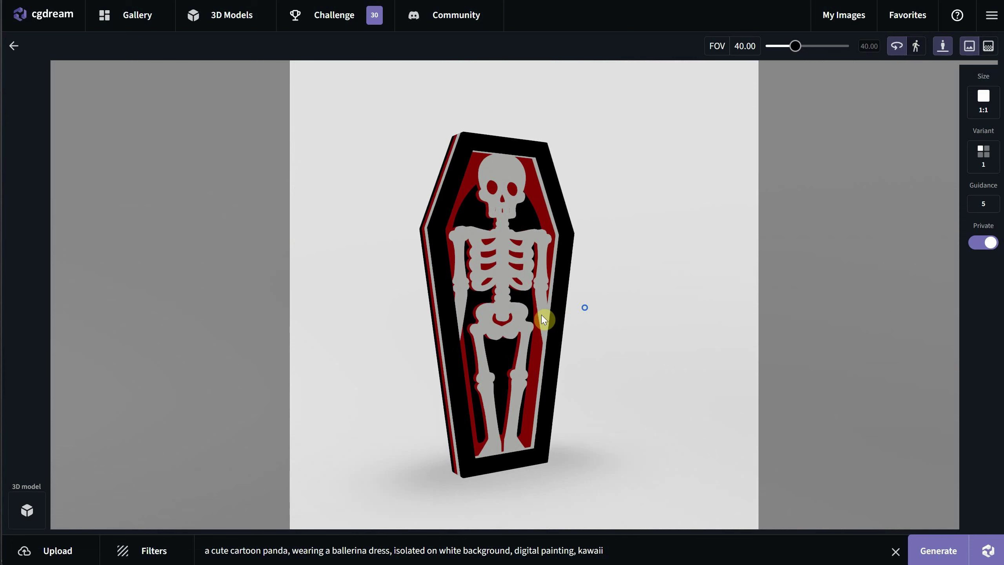
pyautogui.moveTo(544, 319); pyautogui.dragTo(556, 359)
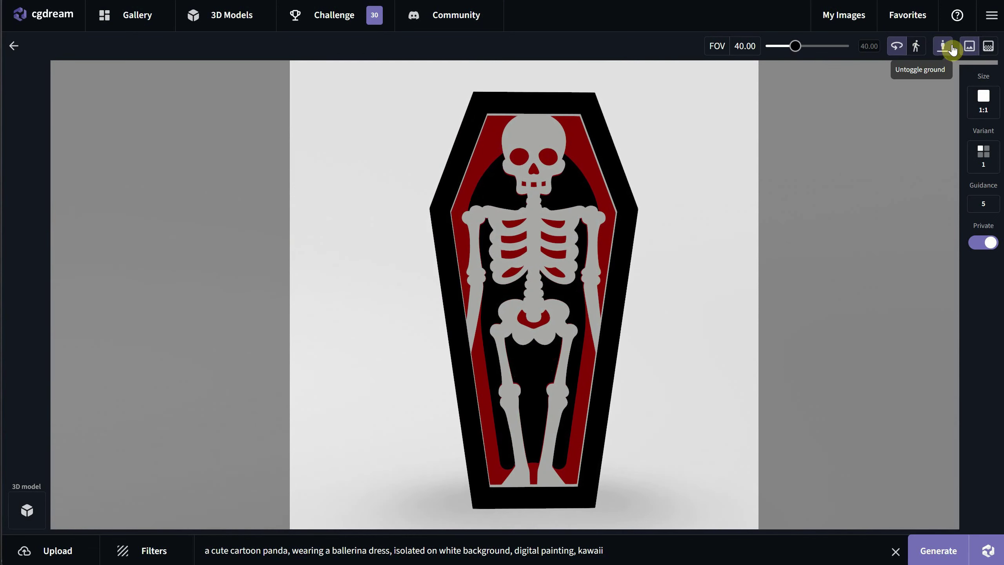
pyautogui.click(942, 53)
pyautogui.click(942, 53)
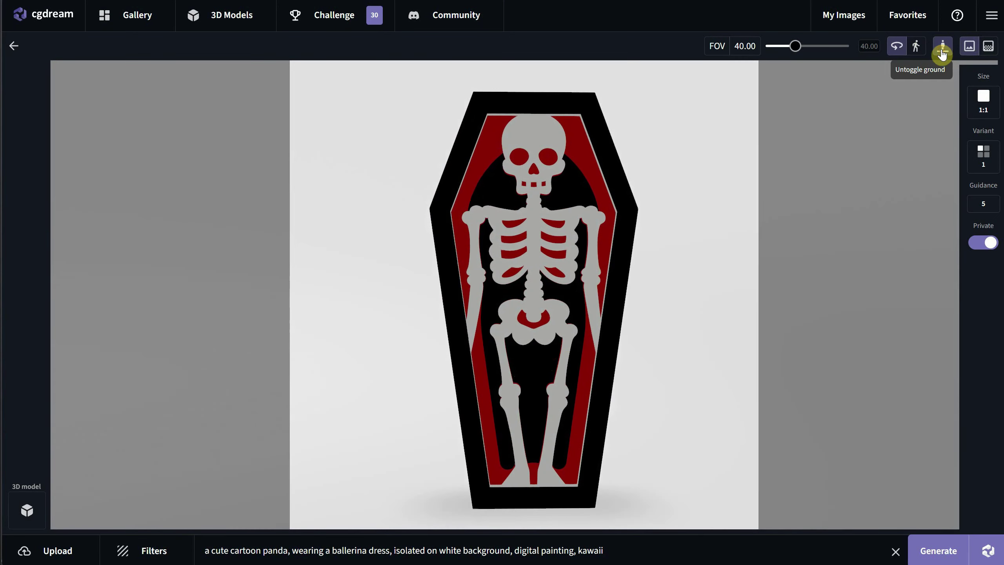
# - Replace the panda prompt with a cute cartoon skull-in-a-coffin description and generate the image
pyautogui.tripleClick(272, 543)
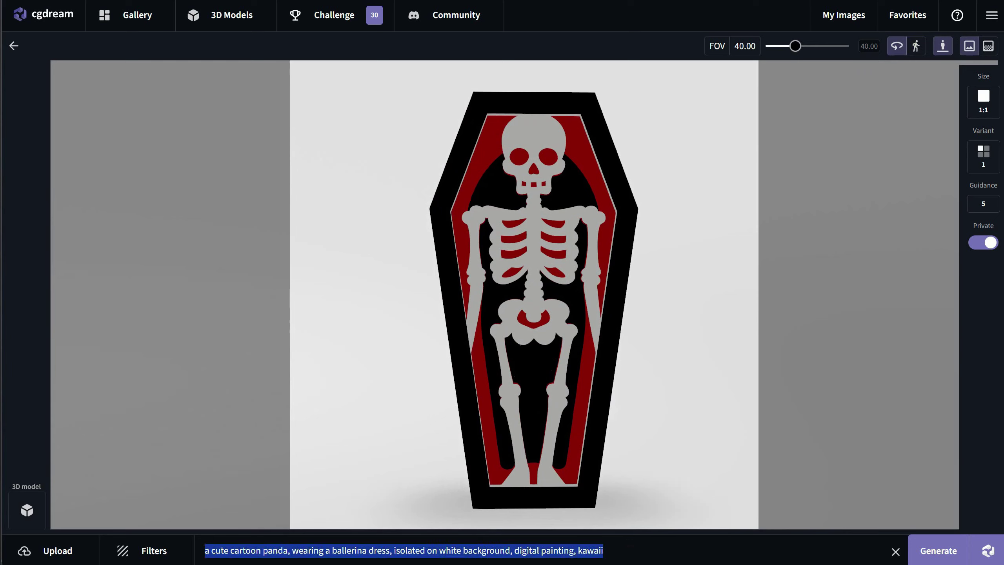
pyautogui.write('a cute cartoon sk')
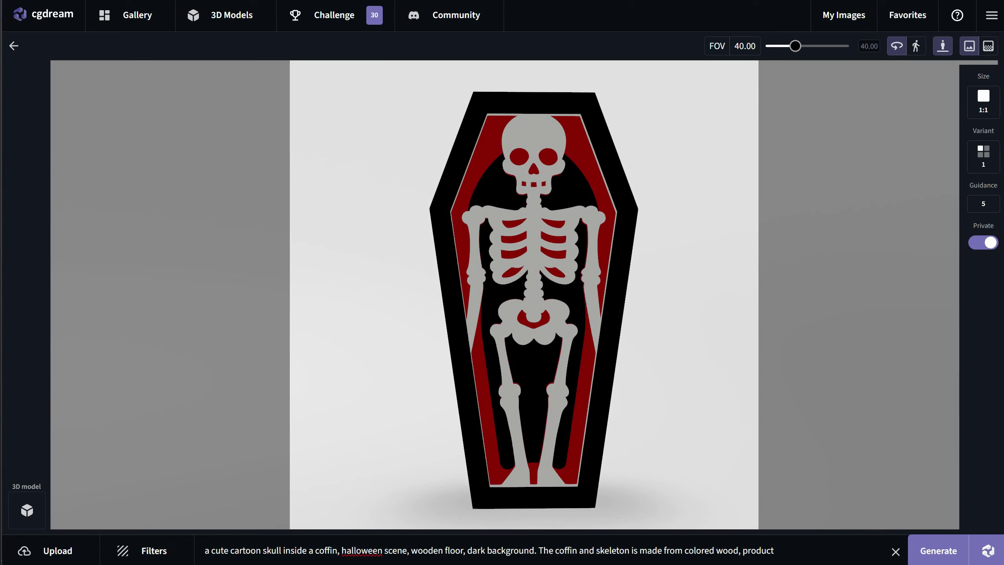
pyautogui.click(938, 550)
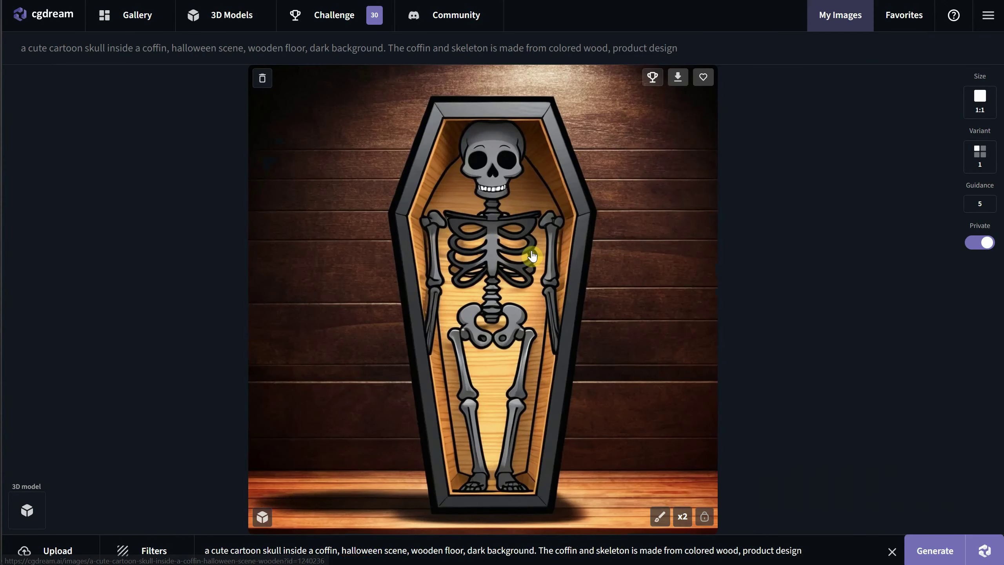
pyautogui.moveTo(263, 520)
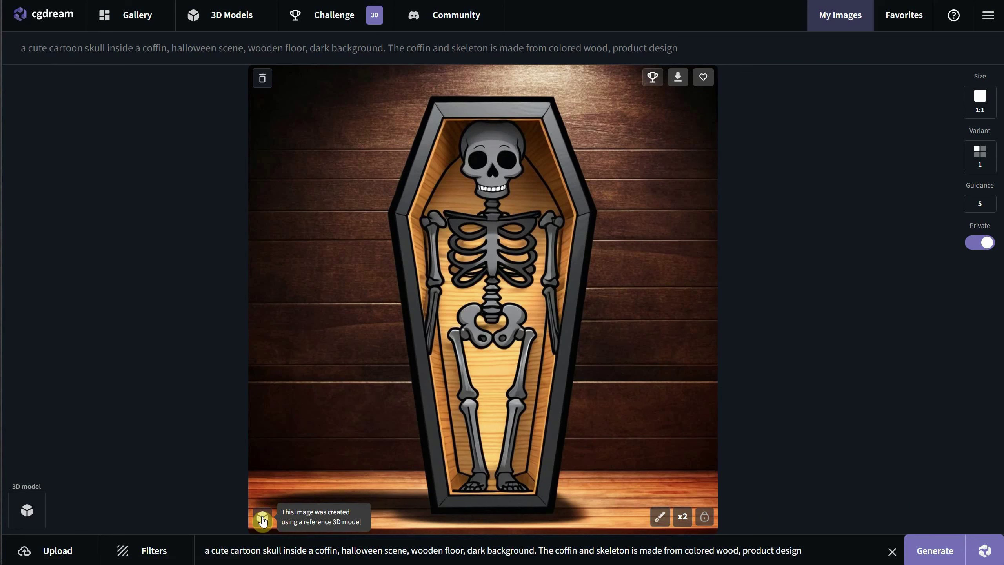
# - Open the coffin's 3D model from the generated image and orbit it to a higher angle
pyautogui.click(263, 520)
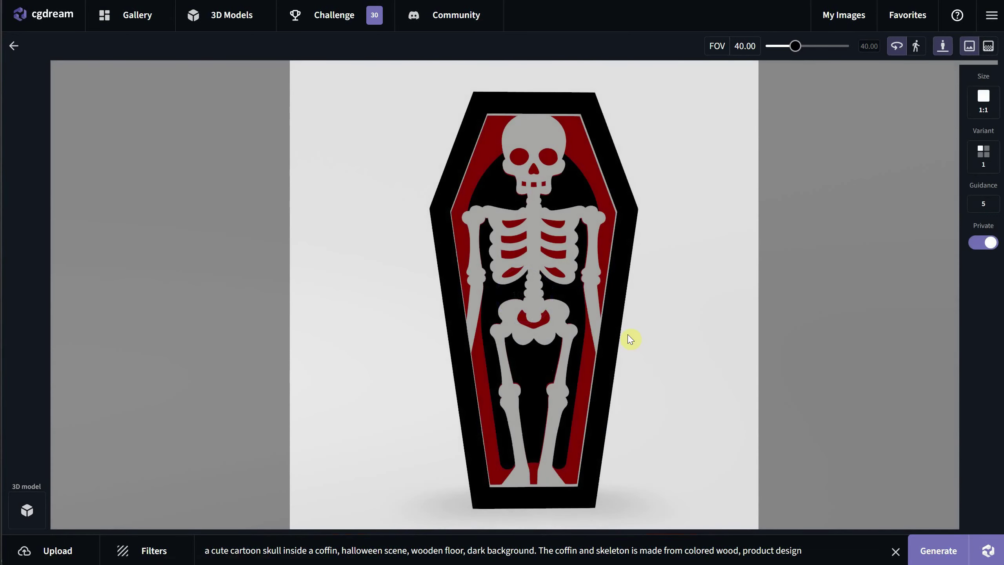
pyautogui.moveTo(577, 347); pyautogui.dragTo(605, 344)
pyautogui.scroll(5, 562, 257)
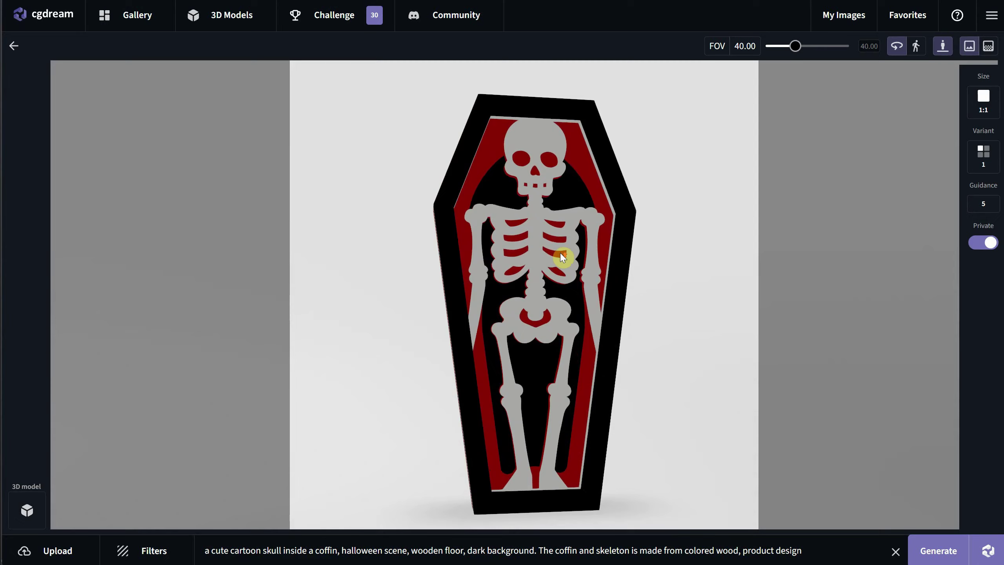
pyautogui.moveTo(543, 247); pyautogui.dragTo(557, 340)
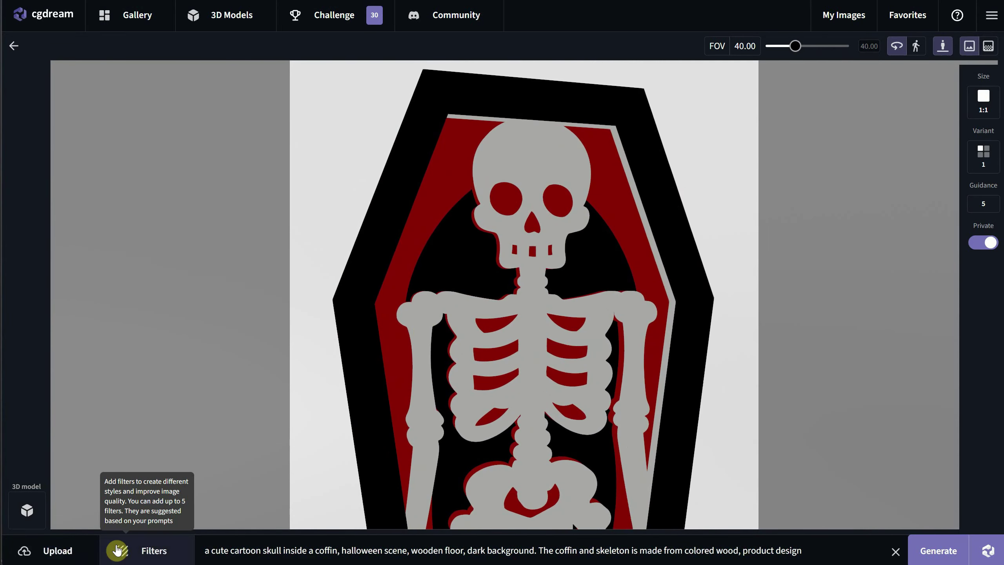
# - Add the Material Stone and Manga Cartoon filters through the filter search
pyautogui.click(118, 549)
pyautogui.click(376, 251)
pyautogui.write('3d')
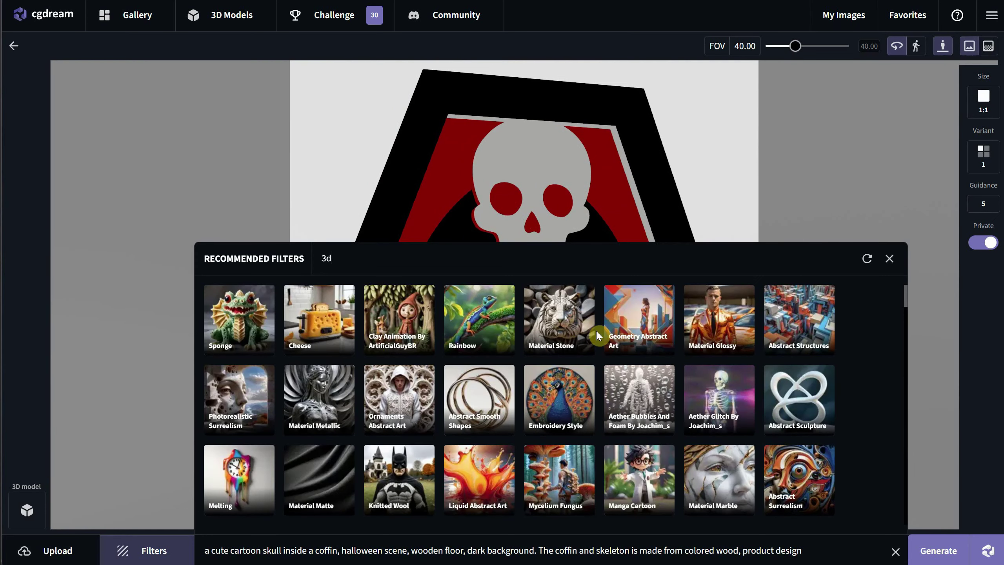
pyautogui.click(568, 338)
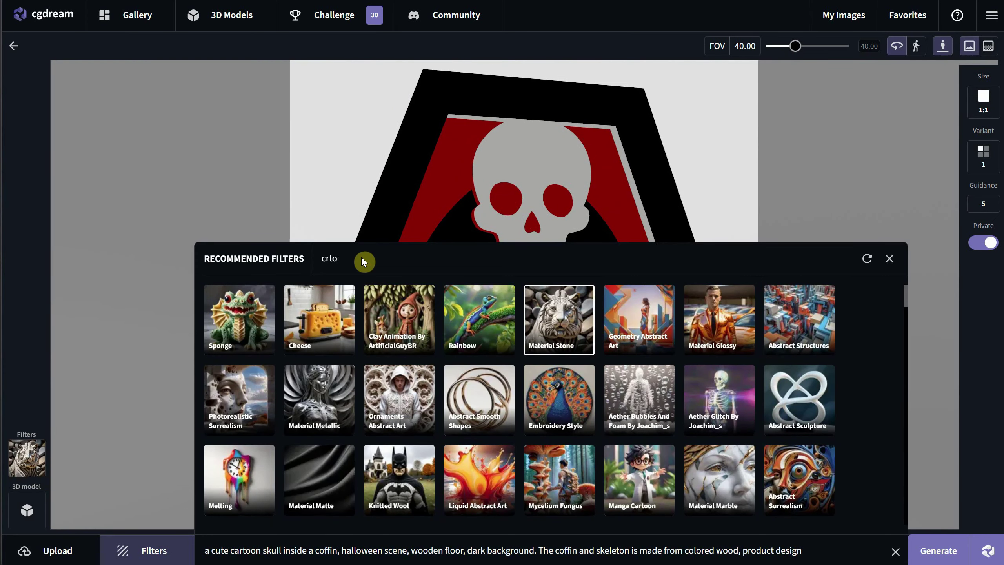
pyautogui.press('BackSpace')
pyautogui.press('BackSpace')
pyautogui.write('cartoon')
pyautogui.click(328, 336)
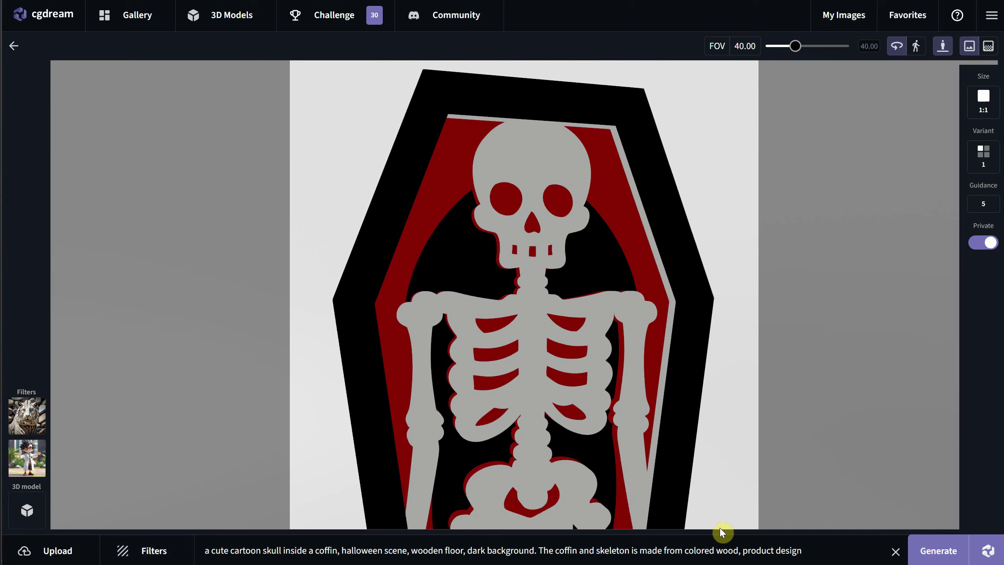
# - Change 'colored wood' to stone in the prompt and generate
pyautogui.moveTo(755, 551); pyautogui.dragTo(690, 550)
pyautogui.write('ston')
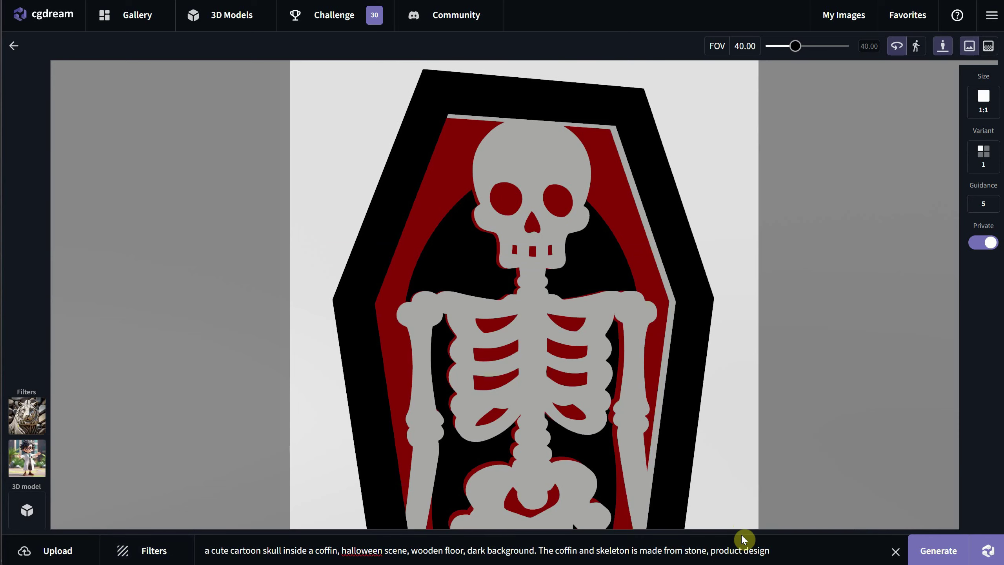
pyautogui.click(923, 550)
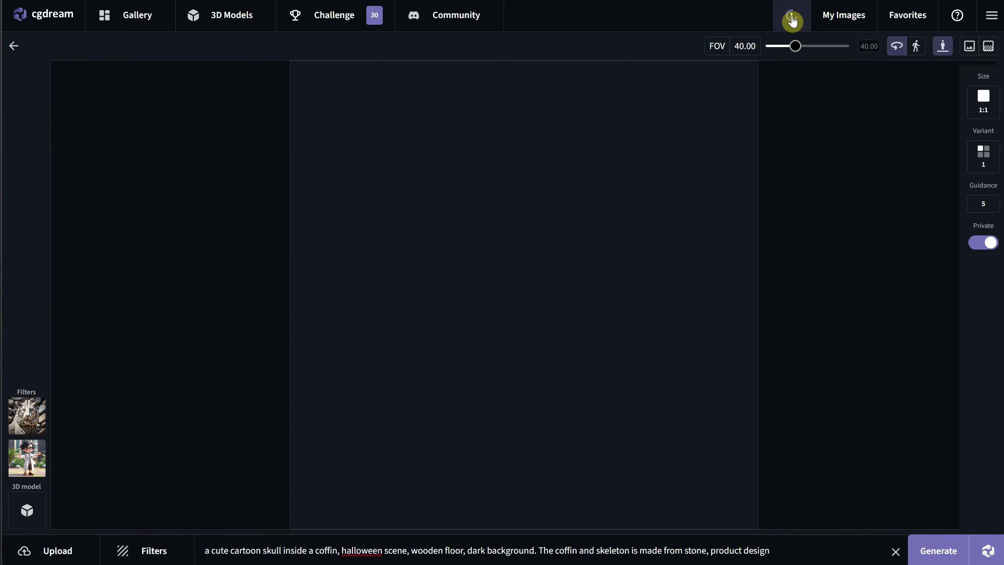
# - Upscale the wooden coffin image 2x from My Images
pyautogui.click(830, 20)
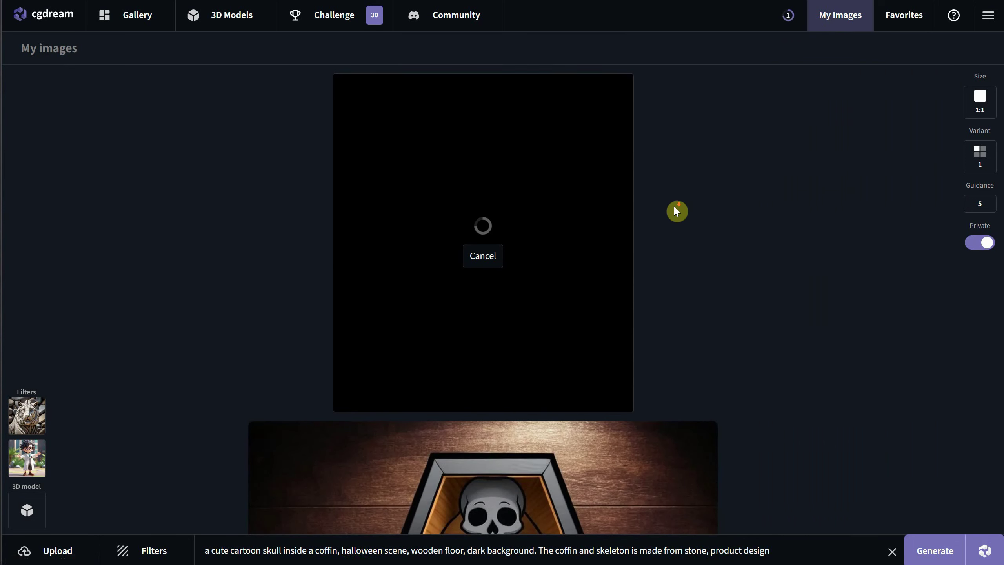
pyautogui.scroll(-10, 673, 212)
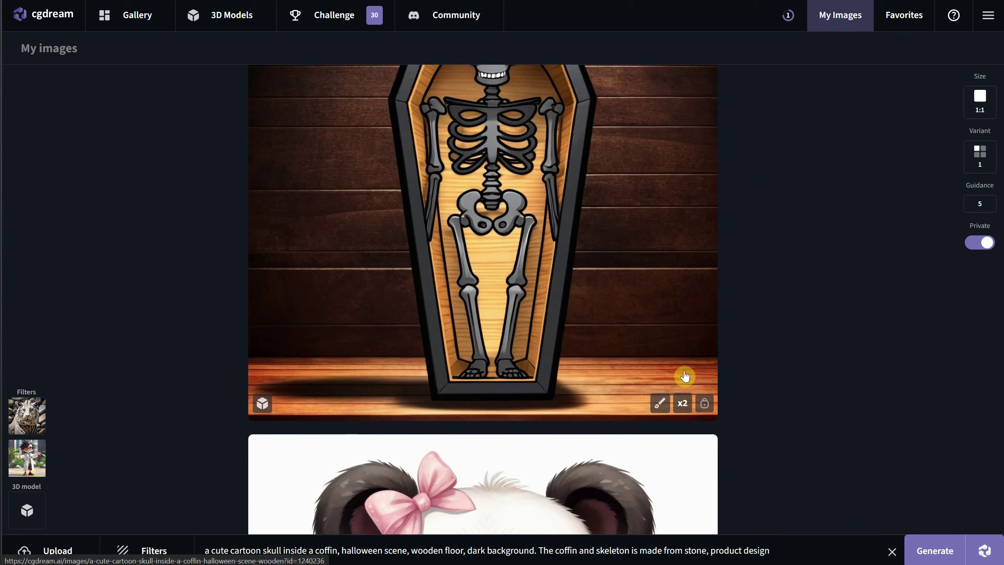
pyautogui.click(682, 405)
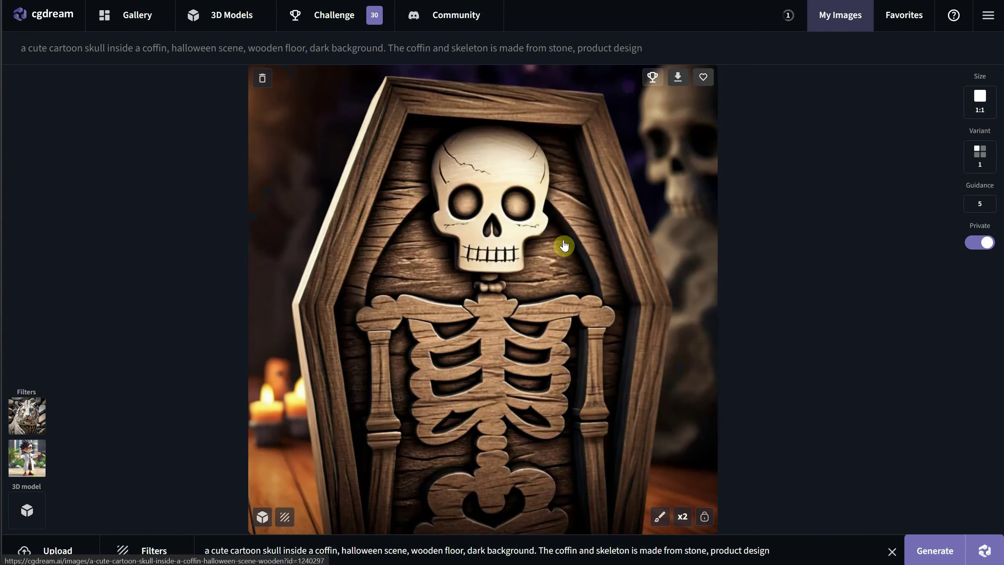
# - Remove the Material Stone and Manga Cartoon filters and the coffin 3D model reference
pyautogui.moveTo(54, 415)
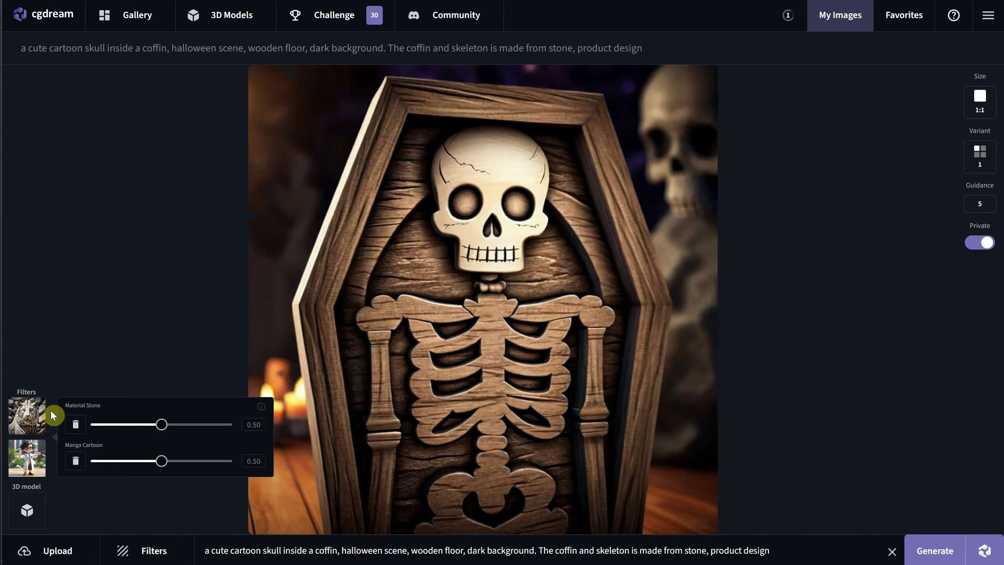
pyautogui.click(76, 427)
pyautogui.moveTo(28, 458)
pyautogui.click(76, 461)
pyautogui.moveTo(35, 514)
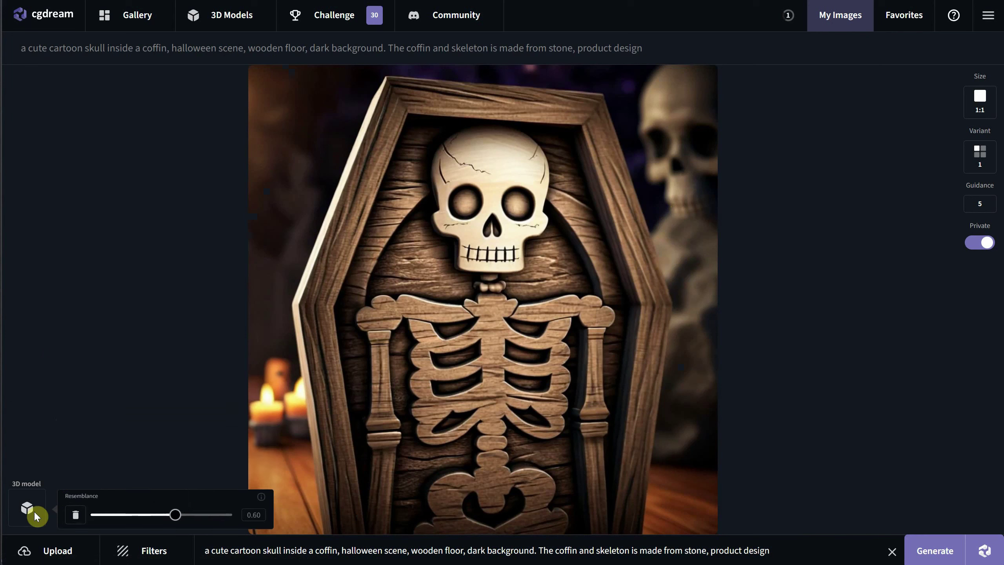
pyautogui.click(77, 515)
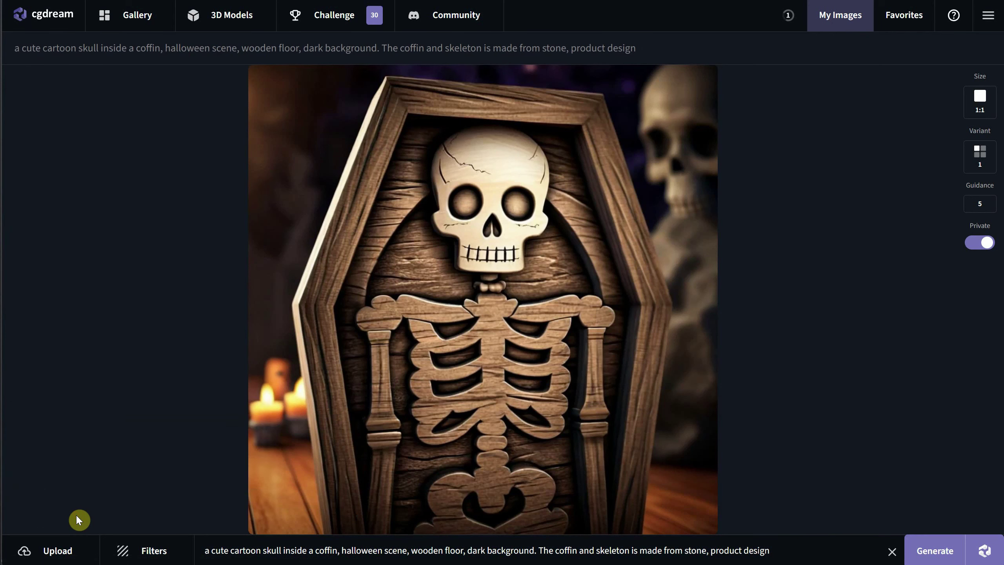
# - Scroll through the 3D Models gallery and open the 'fmcg perfume for men 043' bottle
pyautogui.click(228, 23)
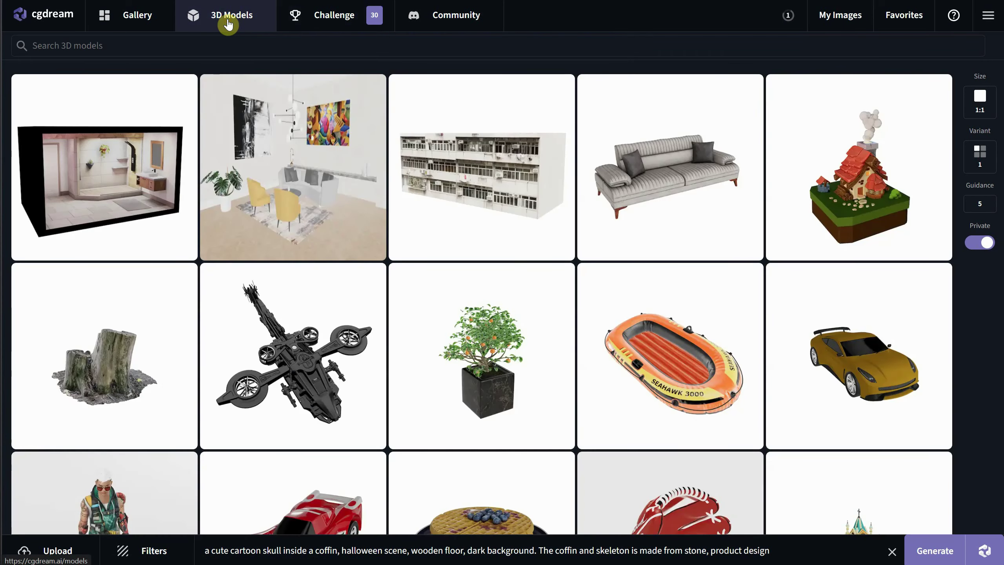
pyautogui.scroll(-15, 439, 180)
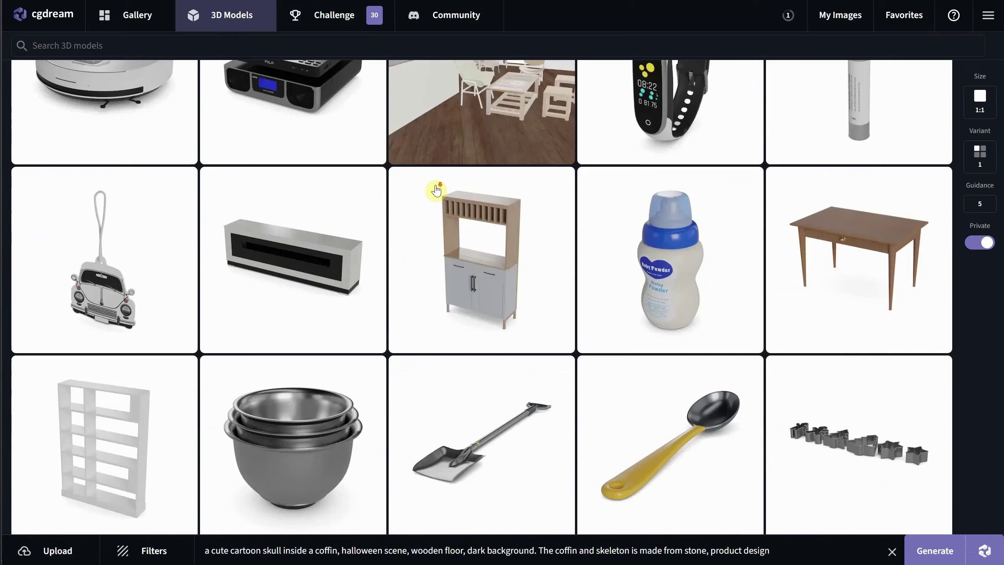
pyautogui.scroll(-18, 437, 190)
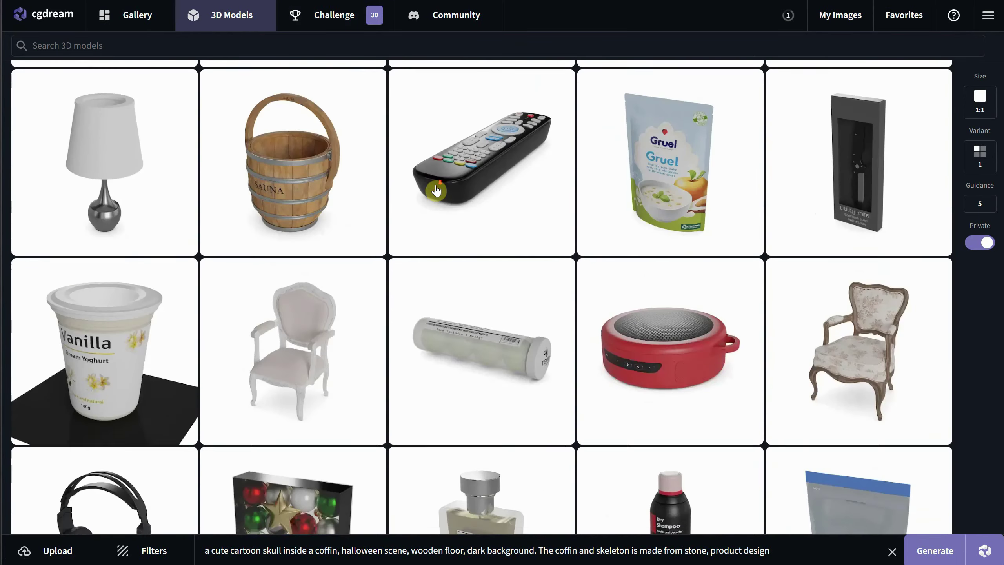
pyautogui.scroll(-16, 436, 190)
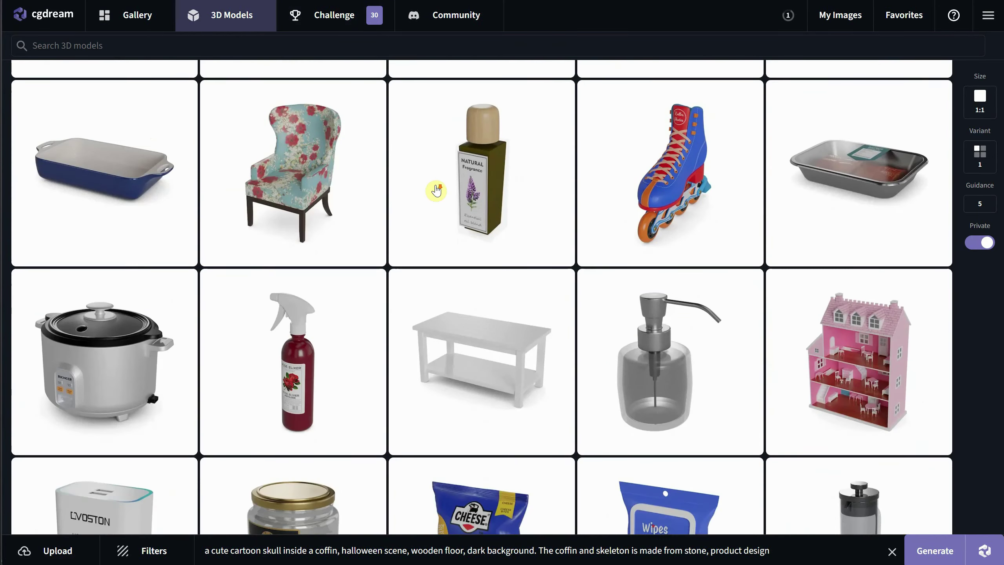
pyautogui.scroll(-15, 436, 190)
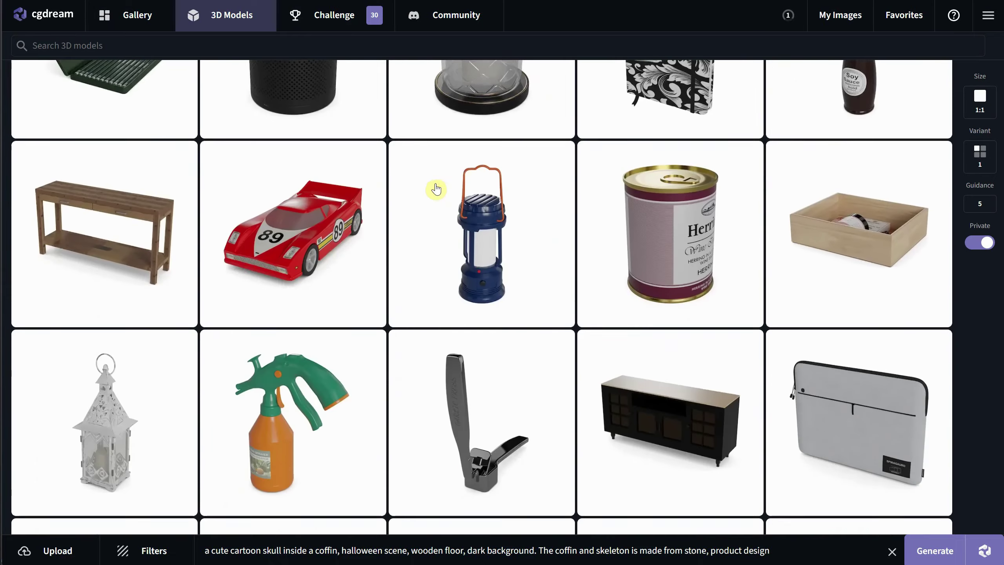
pyautogui.scroll(-16, 436, 190)
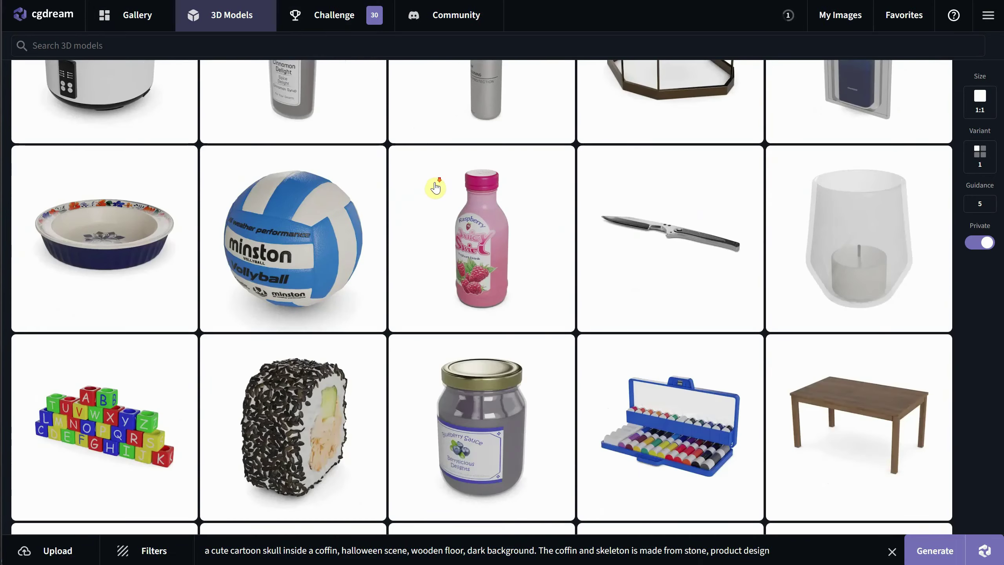
pyautogui.scroll(-15, 436, 188)
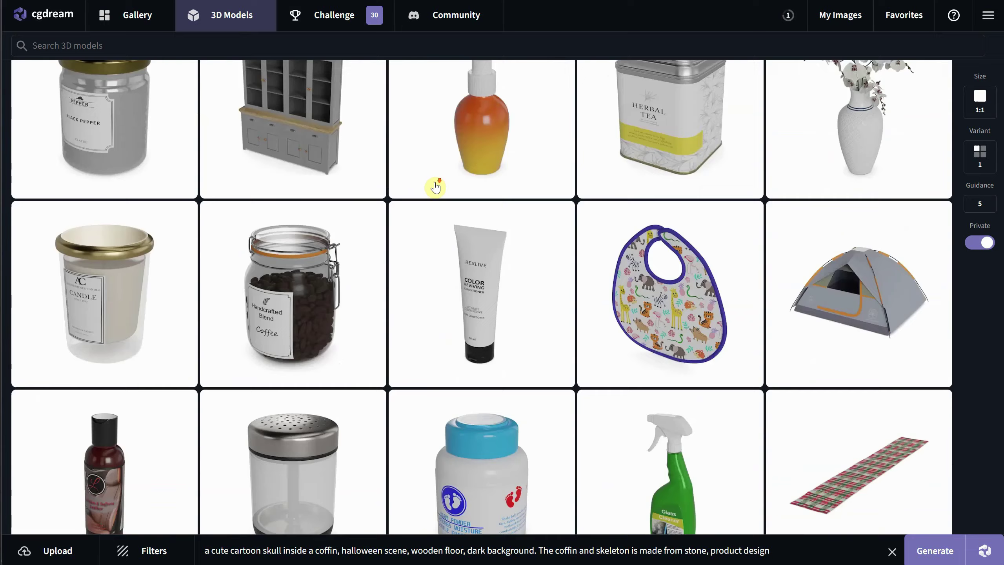
pyautogui.scroll(-15, 436, 187)
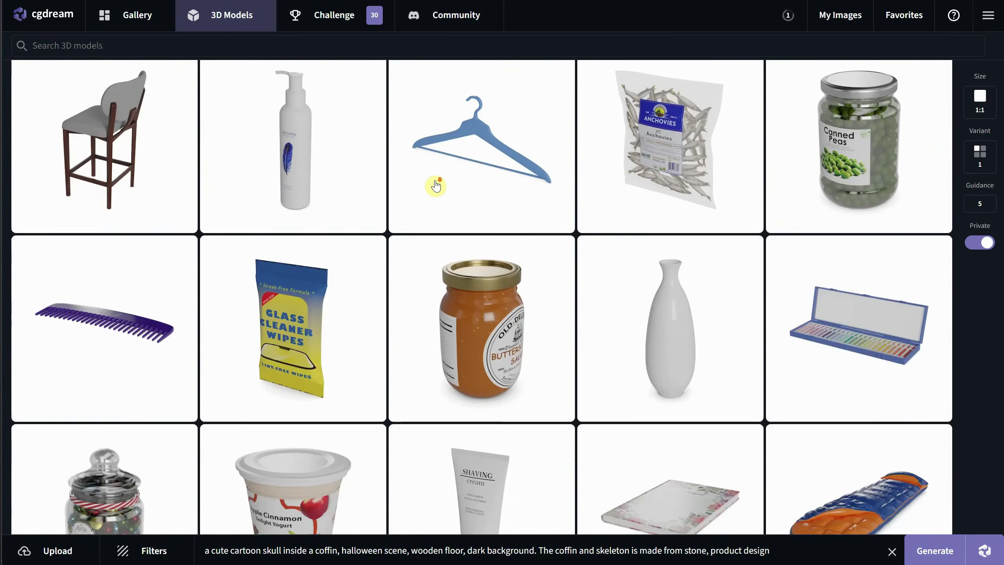
pyautogui.scroll(-15, 437, 185)
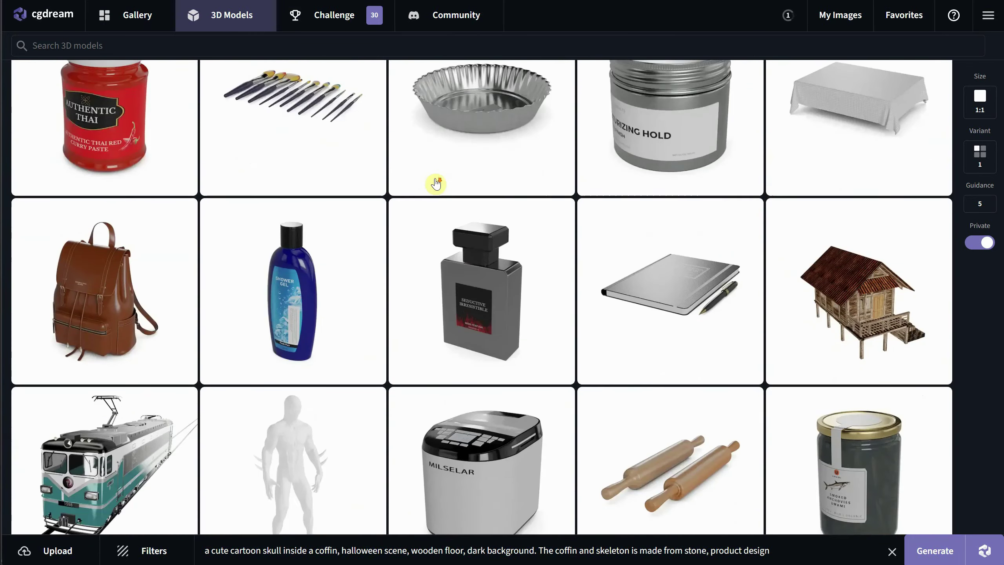
pyautogui.scroll(-4, 436, 179)
pyautogui.click(492, 241)
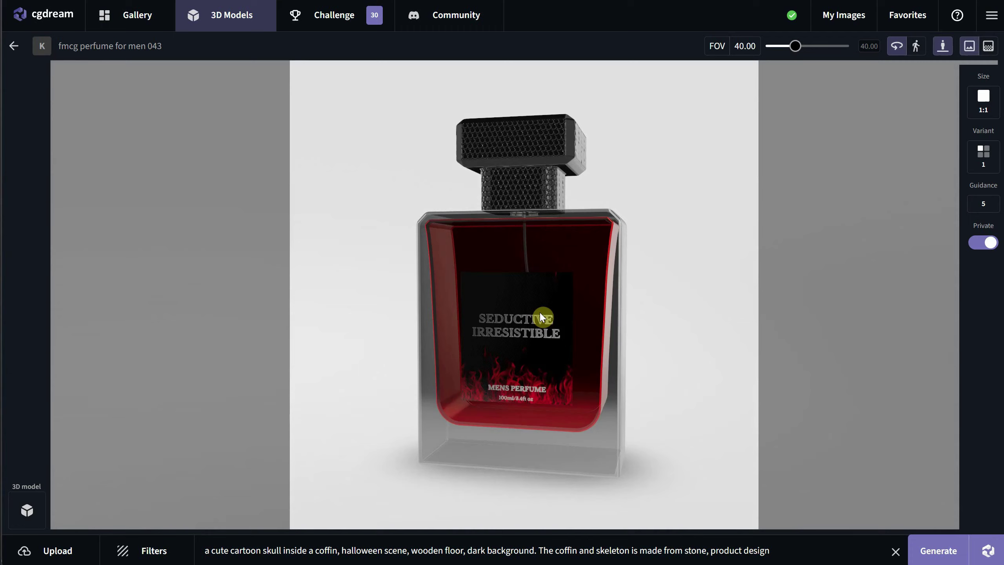
# - Turn the perfume bottle to show its left side and add the Product Ad filter
pyautogui.moveTo(542, 317); pyautogui.dragTo(510, 324)
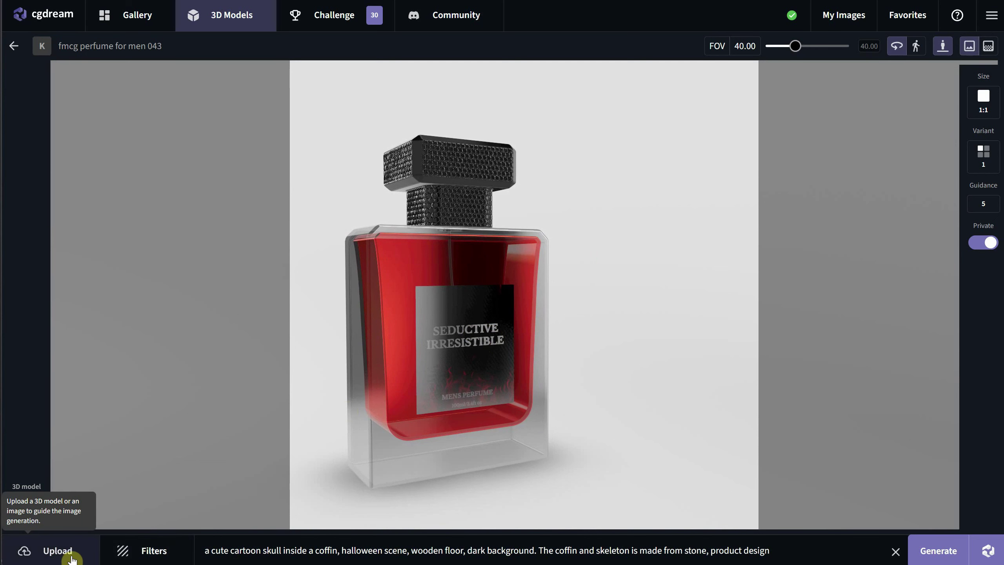
pyautogui.click(147, 551)
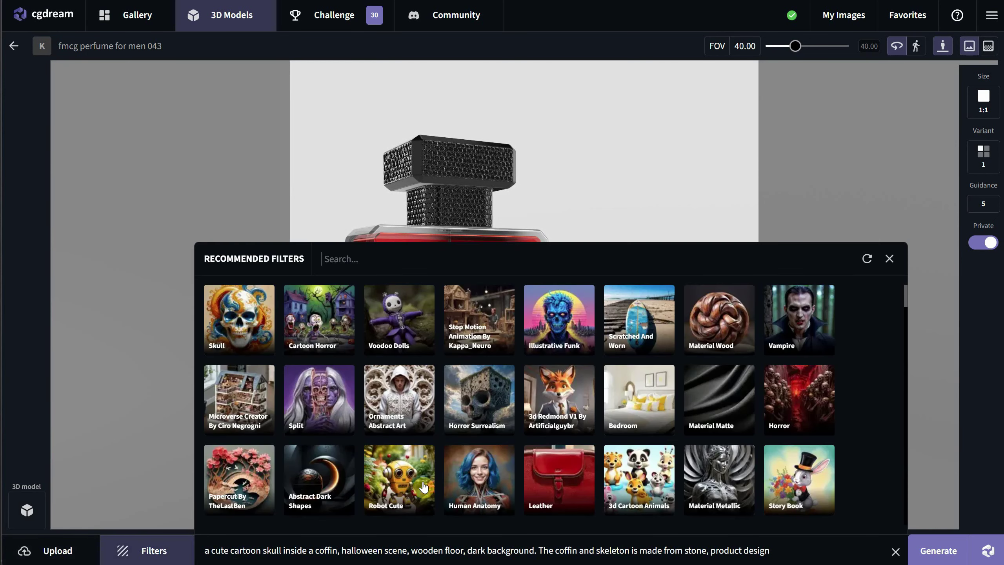
pyautogui.write('product')
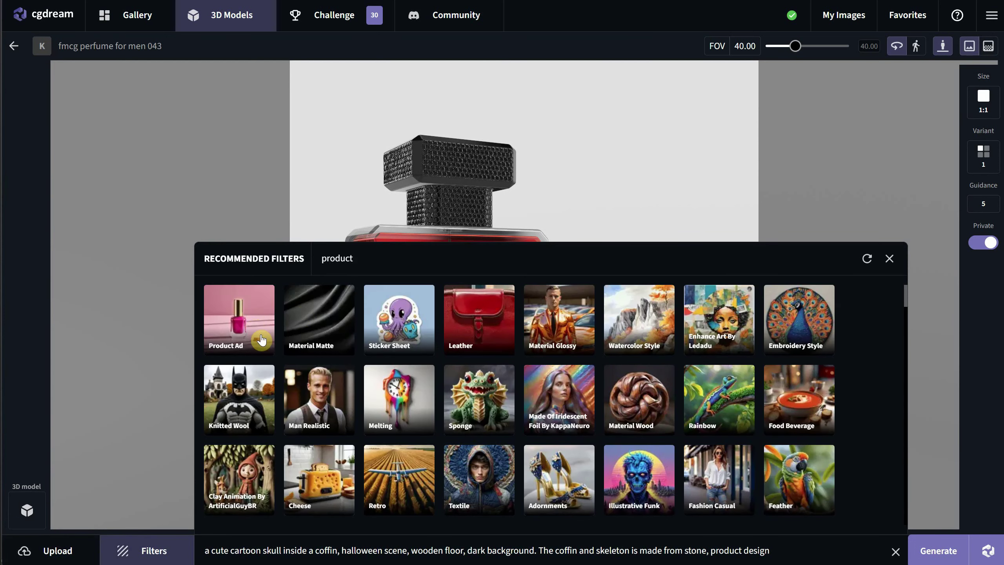
pyautogui.click(251, 324)
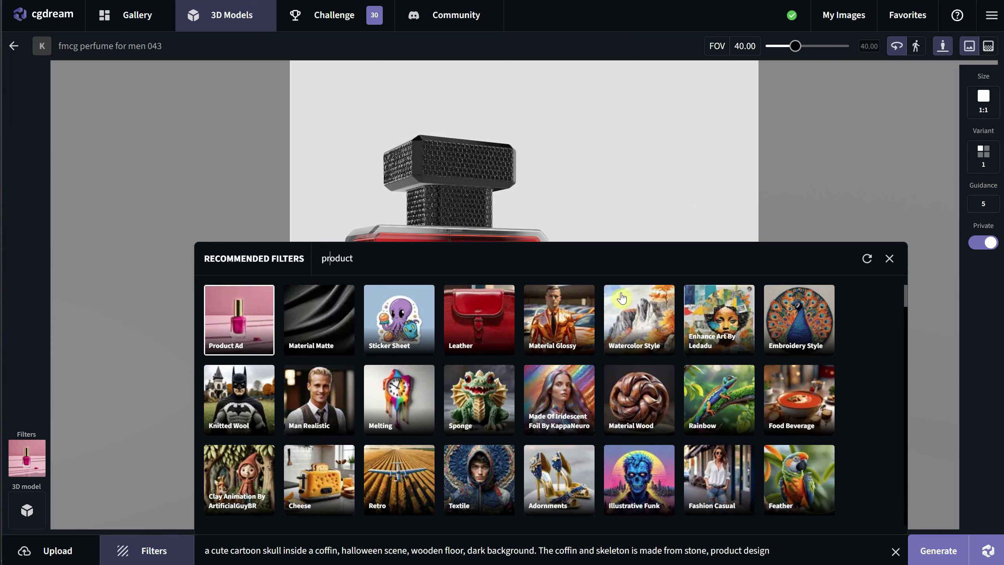
# - Rewrite the prompt as a red glass perfume bottle with blurred satin background, then generate
pyautogui.hotkey('ctrl', 'a')
pyautogui.write('pr')
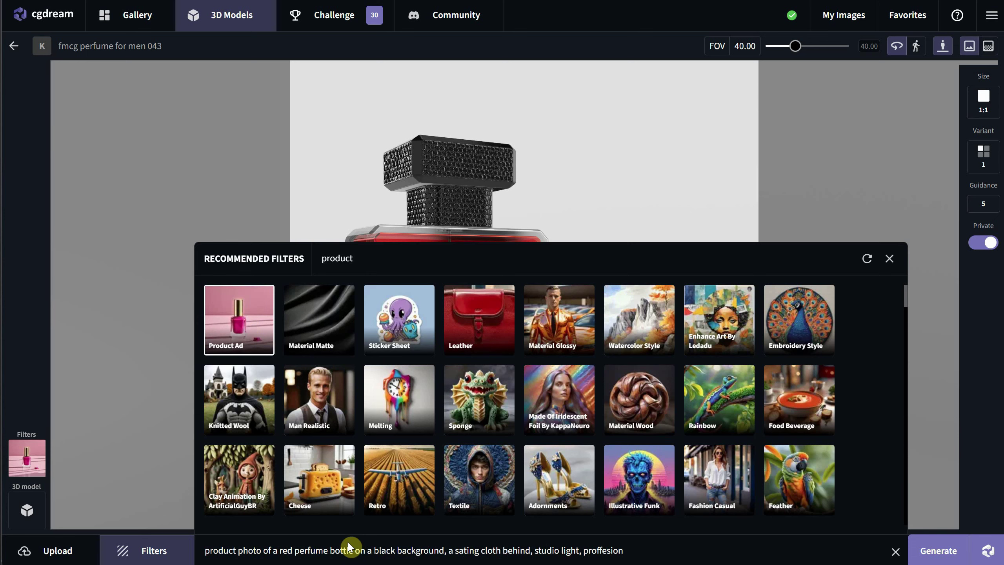
pyautogui.write('al')
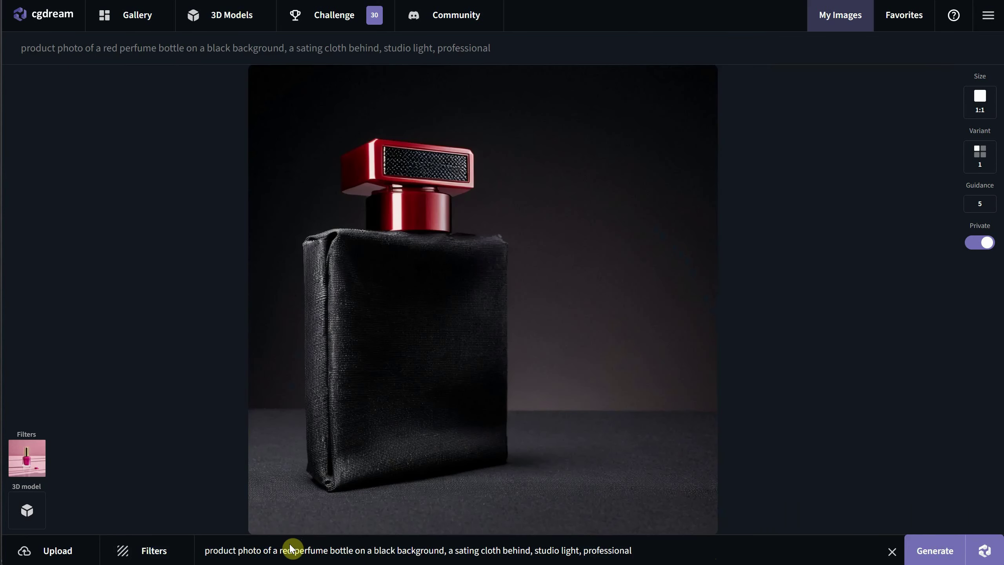
pyautogui.click(296, 551)
pyautogui.write('glass')
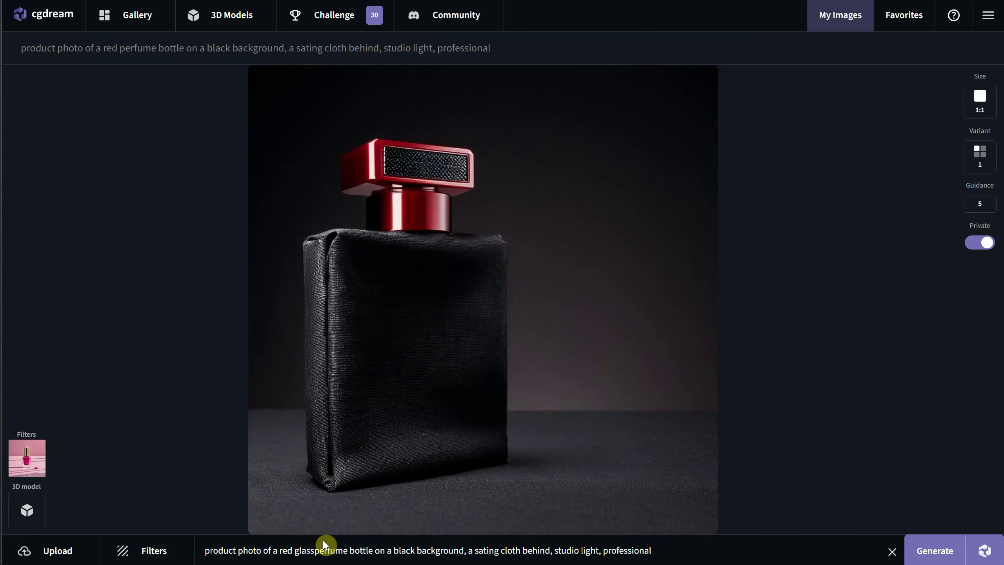
pyautogui.click(499, 550)
pyautogui.press('BackSpace')
pyautogui.write('lurred in the')
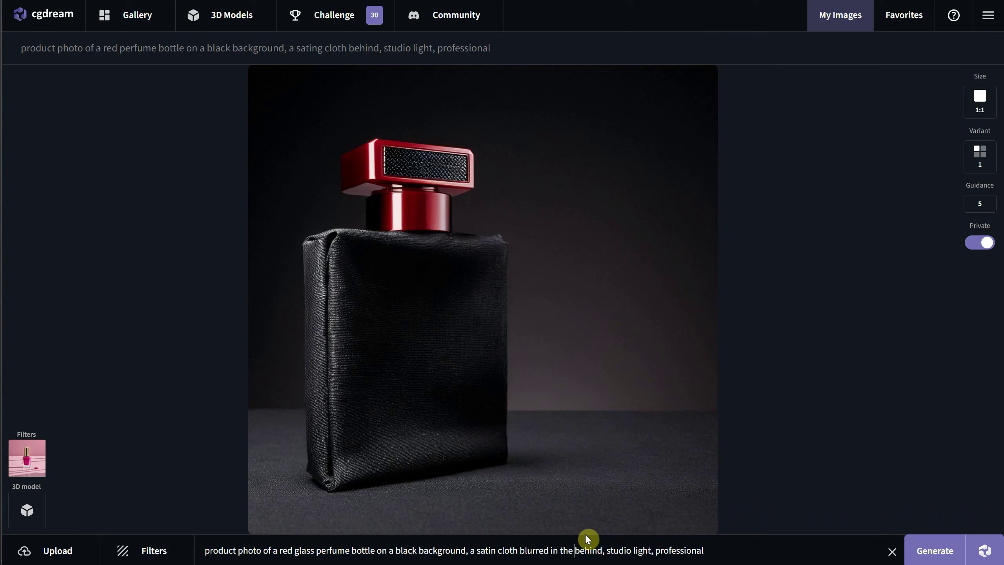
pyautogui.press('Delete')
pyautogui.press('Delete')
pyautogui.press('Delete')
pyautogui.press('Delete')
pyautogui.press('Delete')
pyautogui.press('Delete')
pyautogui.write('background')
pyautogui.click(923, 548)
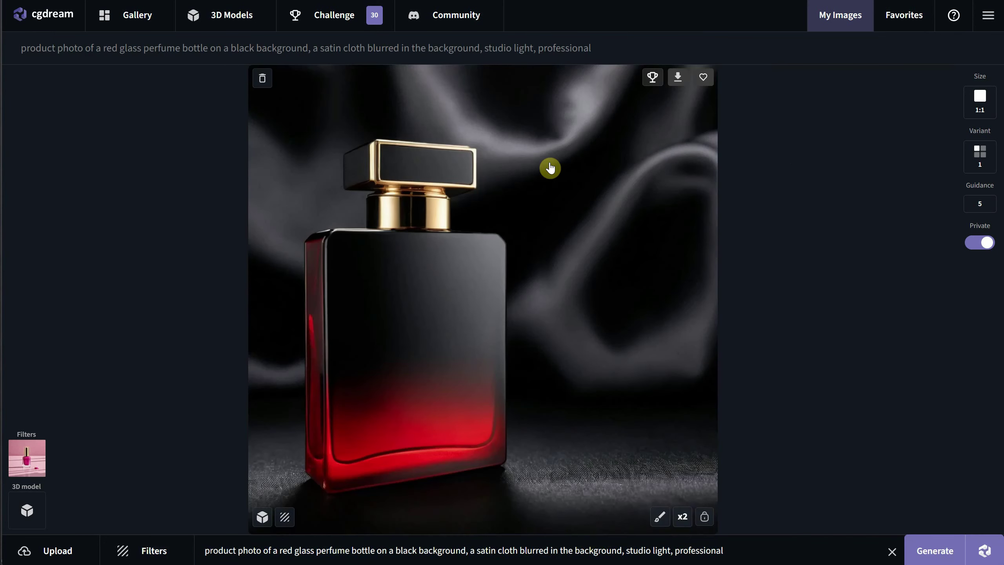
# - Generate a new perfume image from a turned view of the bottle's 3D model
pyautogui.click(264, 519)
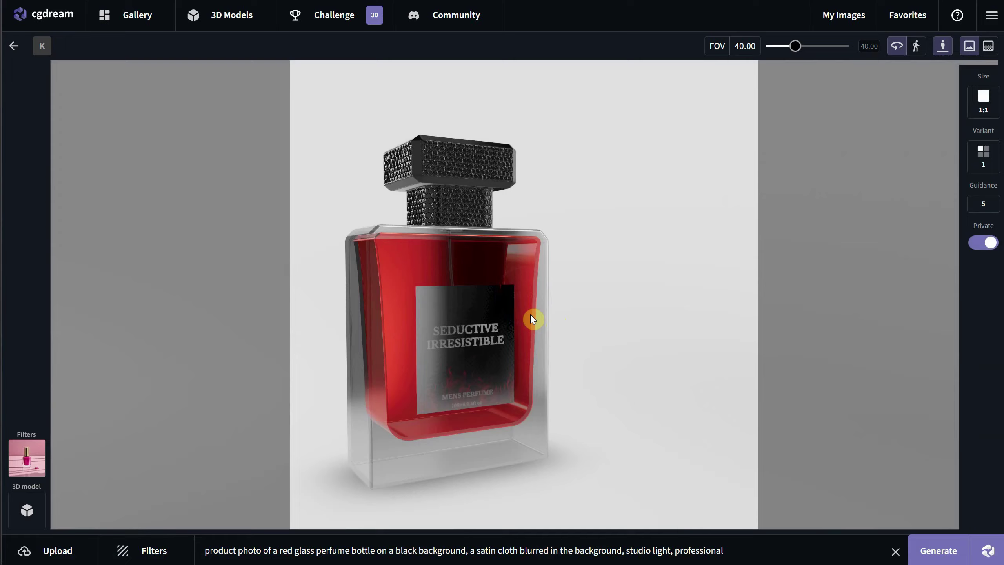
pyautogui.moveTo(530, 309)
pyautogui.mouseDown()
pyautogui.moveTo(605, 292)
pyautogui.moveTo(649, 303)
pyautogui.moveTo(576, 313)
pyautogui.moveTo(536, 337)
pyautogui.moveTo(548, 336)
pyautogui.moveTo(540, 321)
pyautogui.mouseUp()
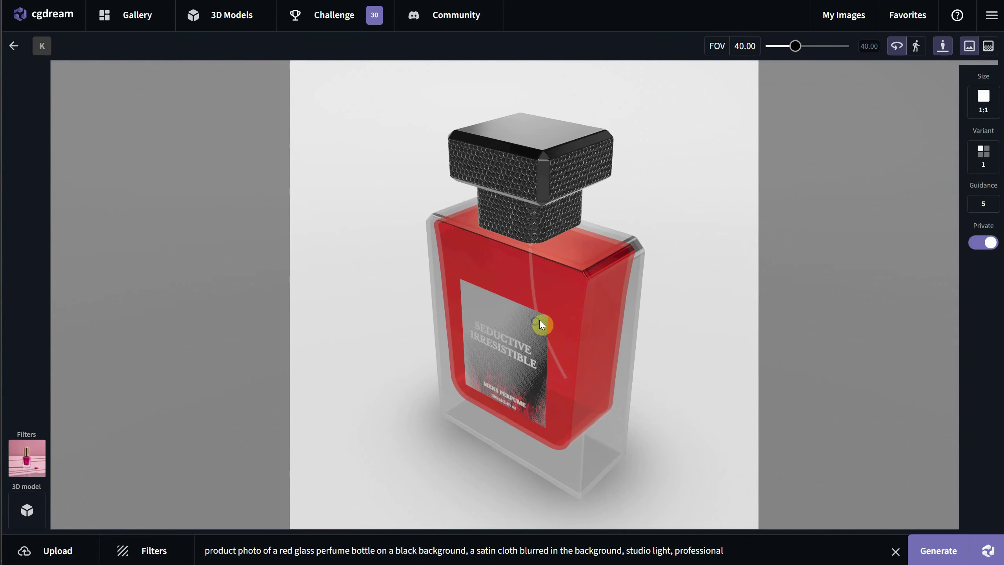
pyautogui.click(937, 550)
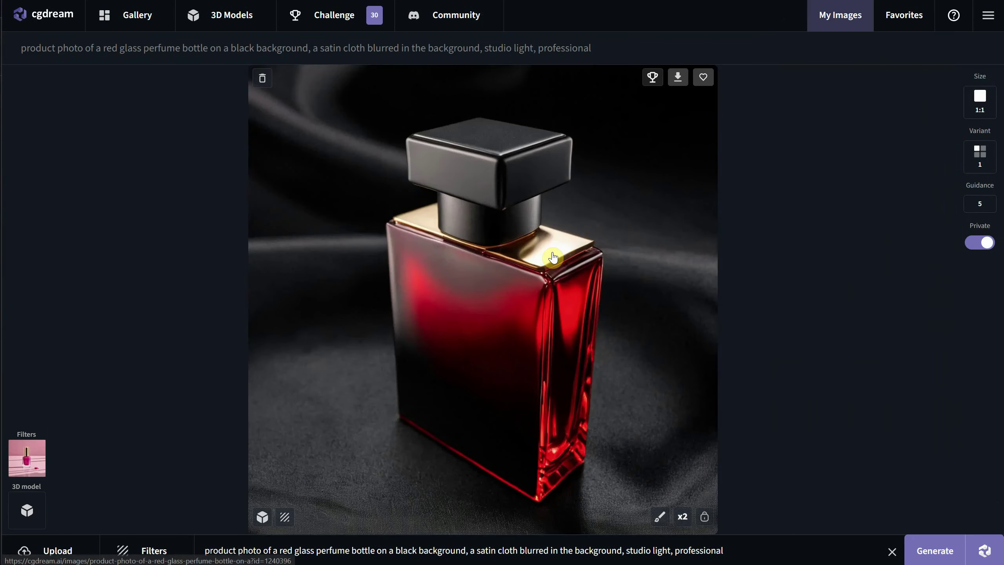
# - Scroll to the new perfume image and reopen its 3D model
pyautogui.scroll(-10, 657, 224)
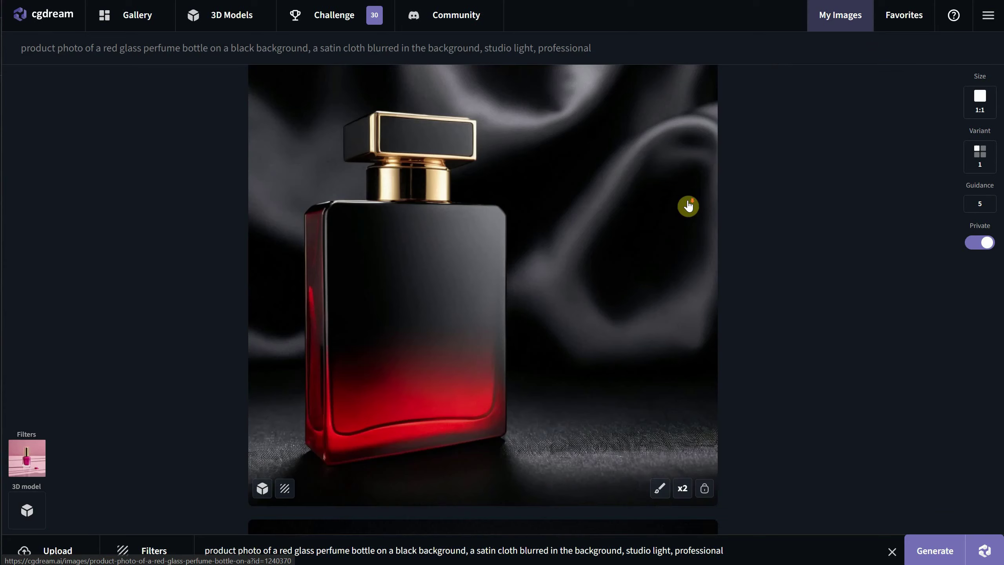
pyautogui.scroll(-10, 650, 231)
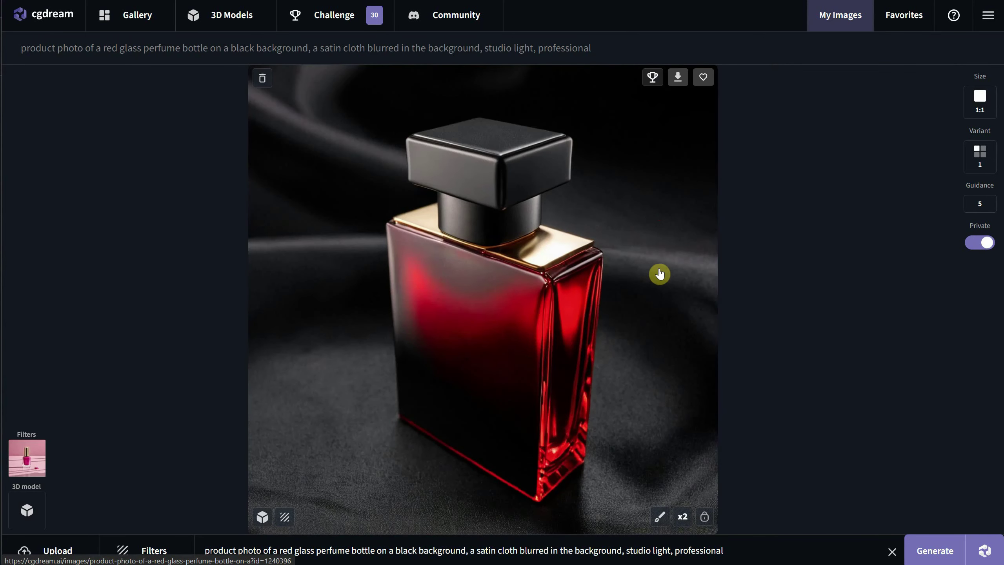
pyautogui.click(264, 519)
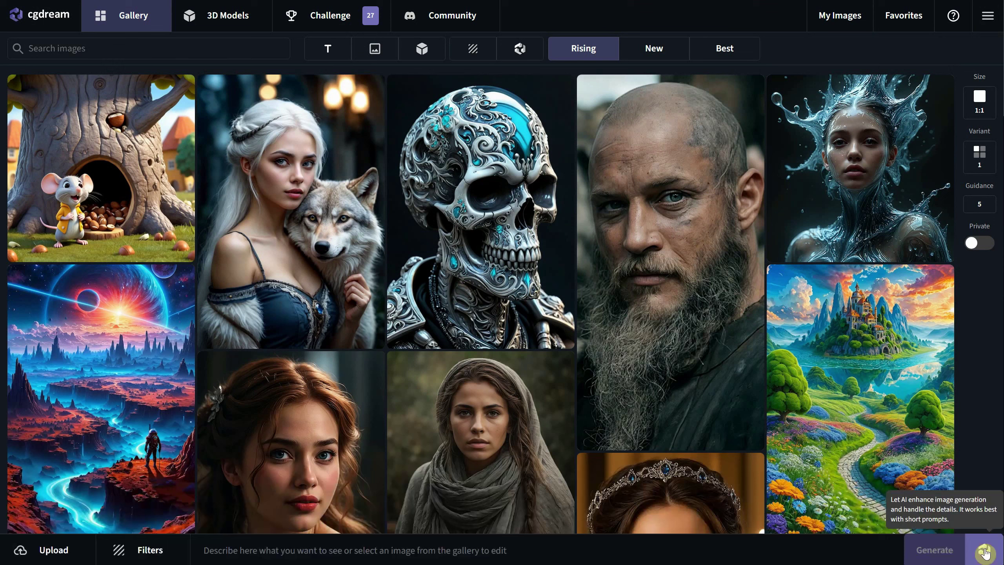
# - Generate an AI-enhanced clay-style cozy kitchen image and bring up the generation settings
pyautogui.click(984, 552)
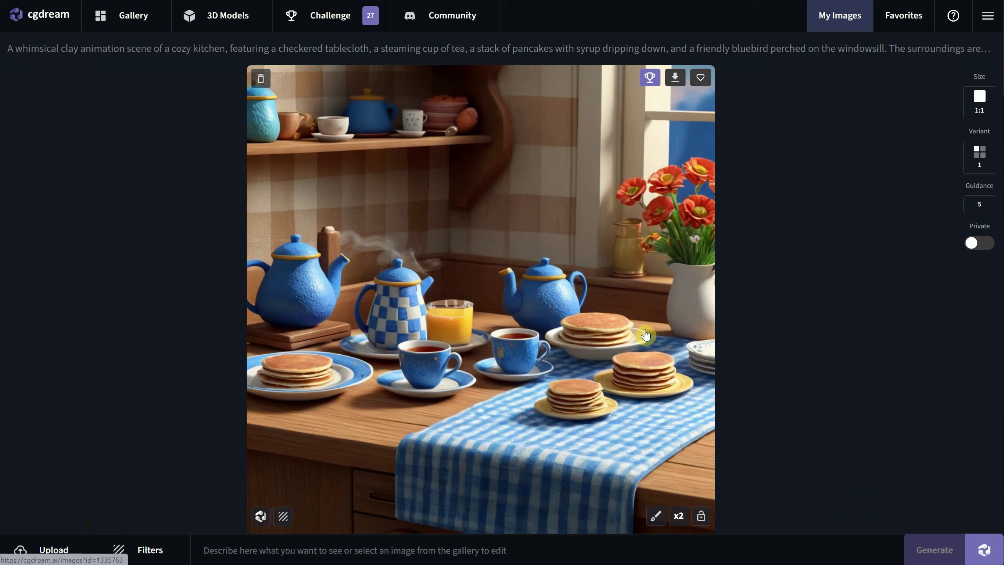
pyautogui.click(983, 95)
pyautogui.moveTo(880, 229)
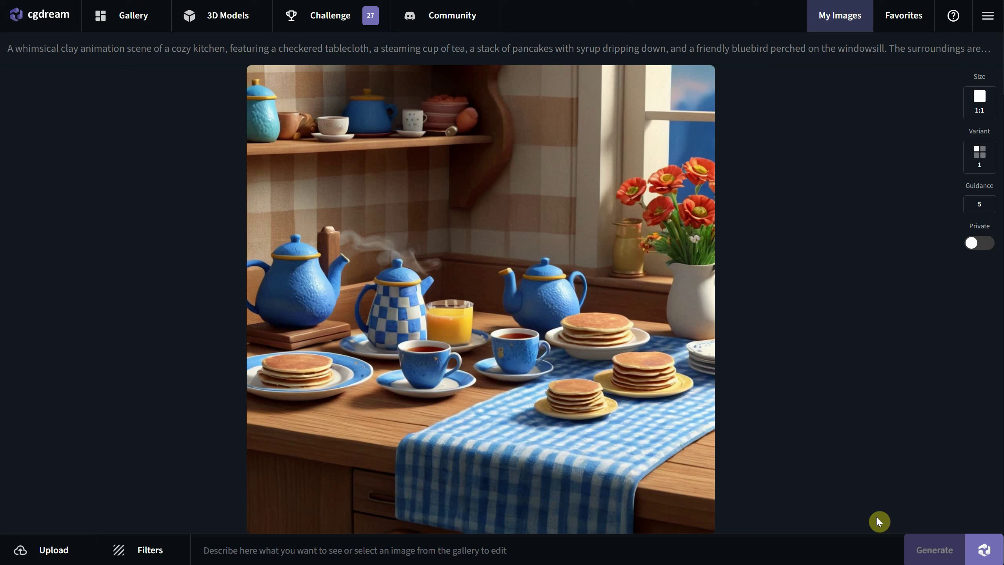
# - Generate a realistic bunny image from the plain prompt 'a white bunny'
pyautogui.click(287, 549)
pyautogui.write('a wh')
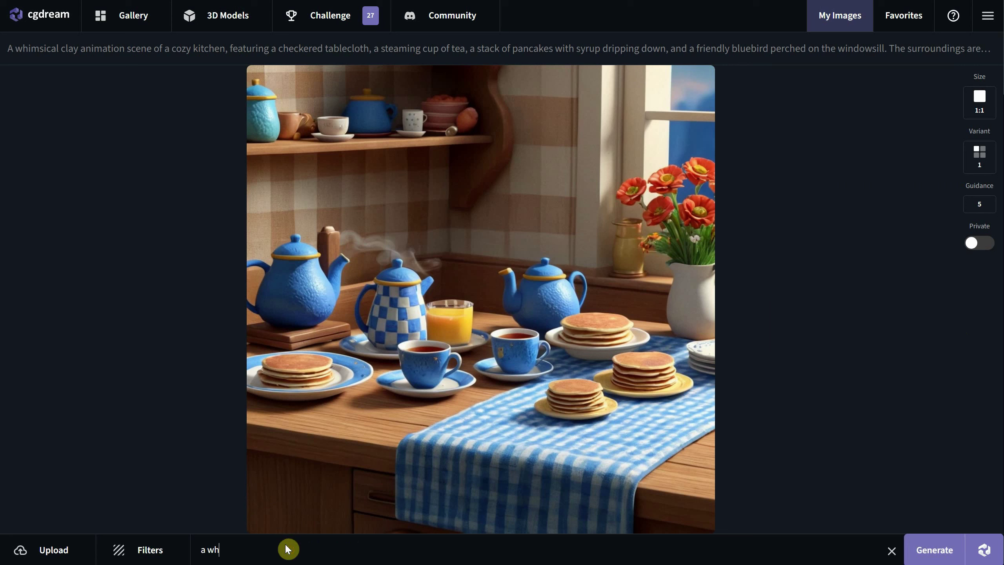
pyautogui.write('ite bunny')
pyautogui.click(935, 551)
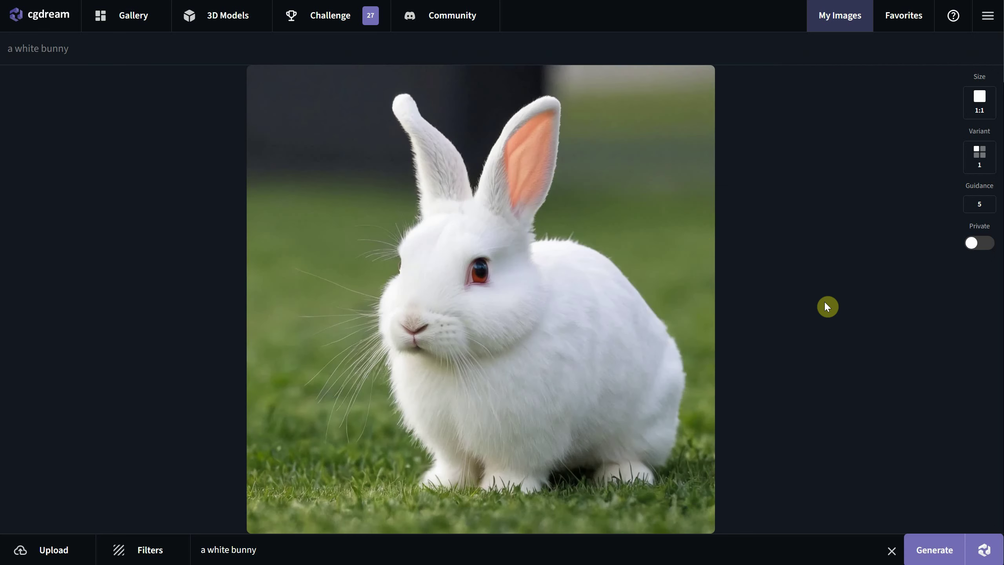
pyautogui.click(149, 551)
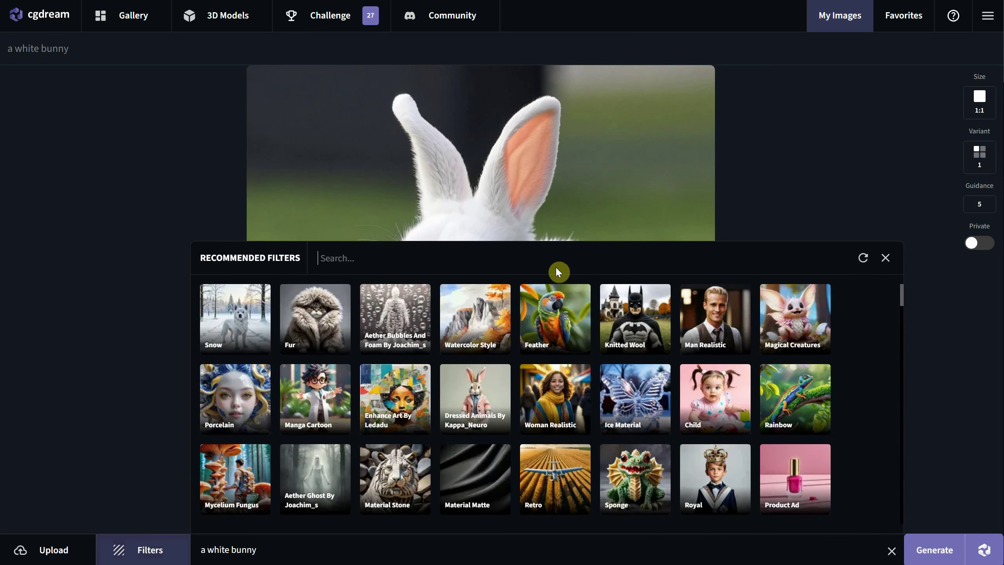
# - Add the Dressed Animals and Plant Grass filters from Recommended Filters
pyautogui.click(479, 408)
pyautogui.scroll(-4, 522, 367)
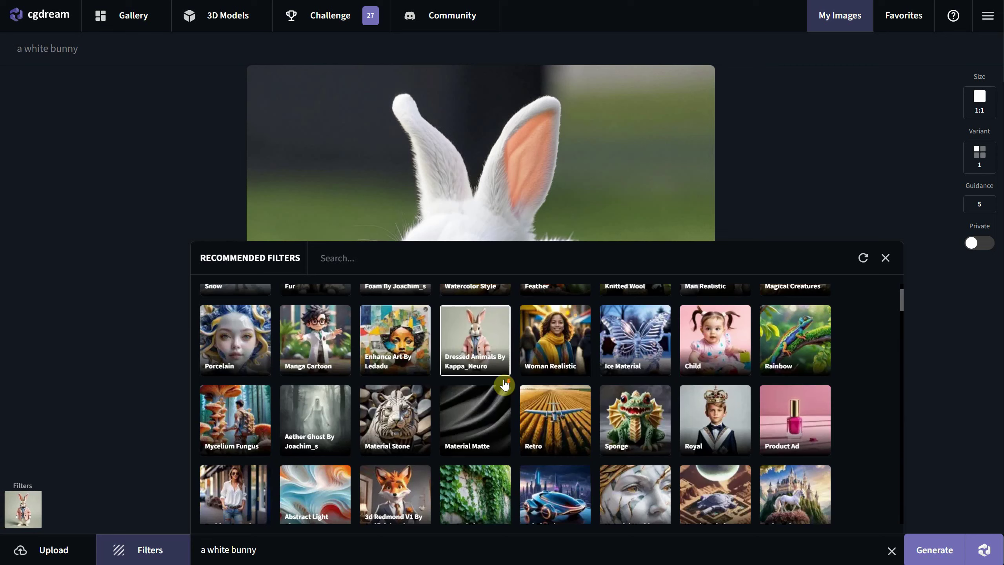
pyautogui.scroll(-10, 522, 367)
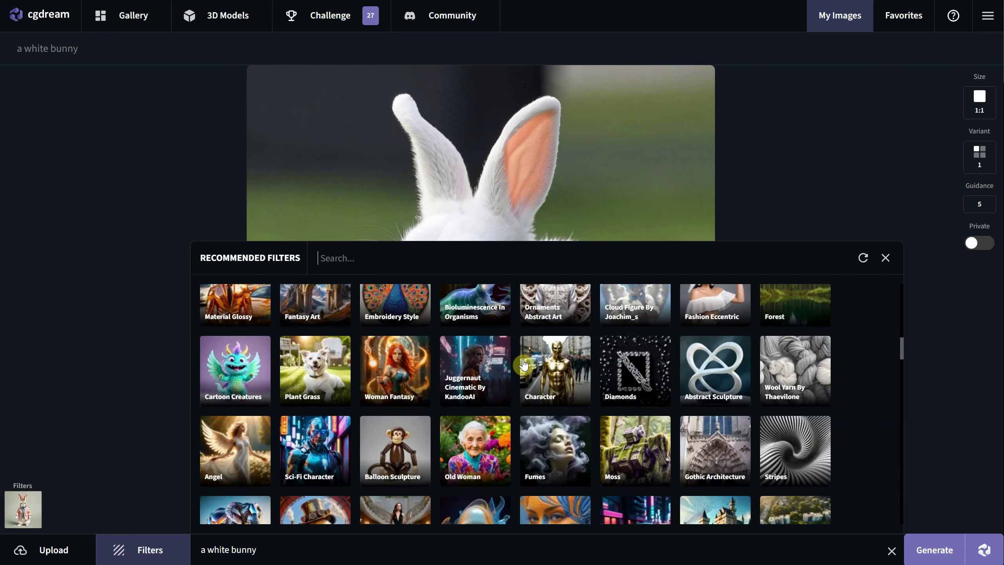
pyautogui.click(318, 378)
pyautogui.scroll(-5, 318, 378)
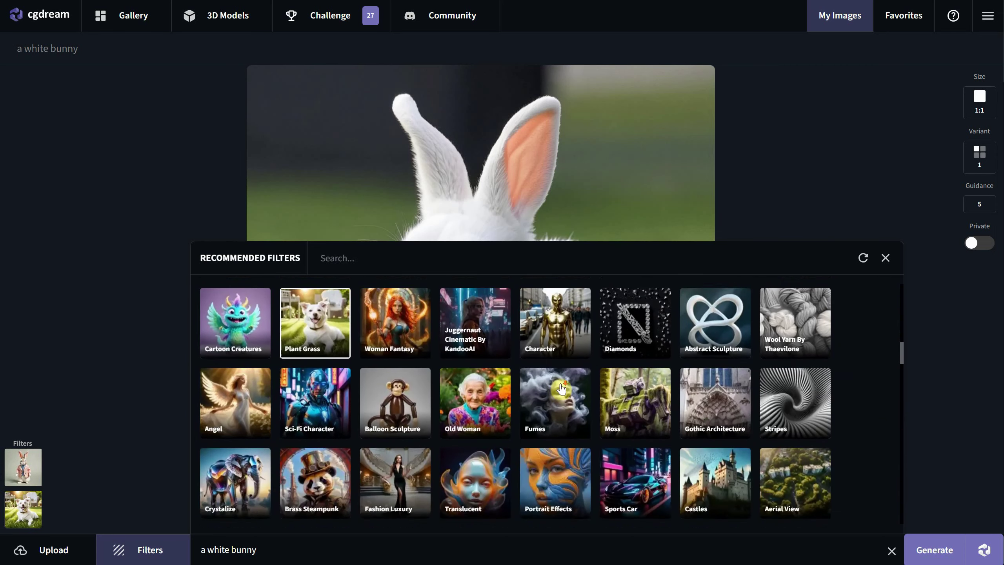
# - Find the Manga Cartoon filter by searching 'cartoon', add it, and regenerate the bunny
pyautogui.click(375, 255)
pyautogui.write('cartoon')
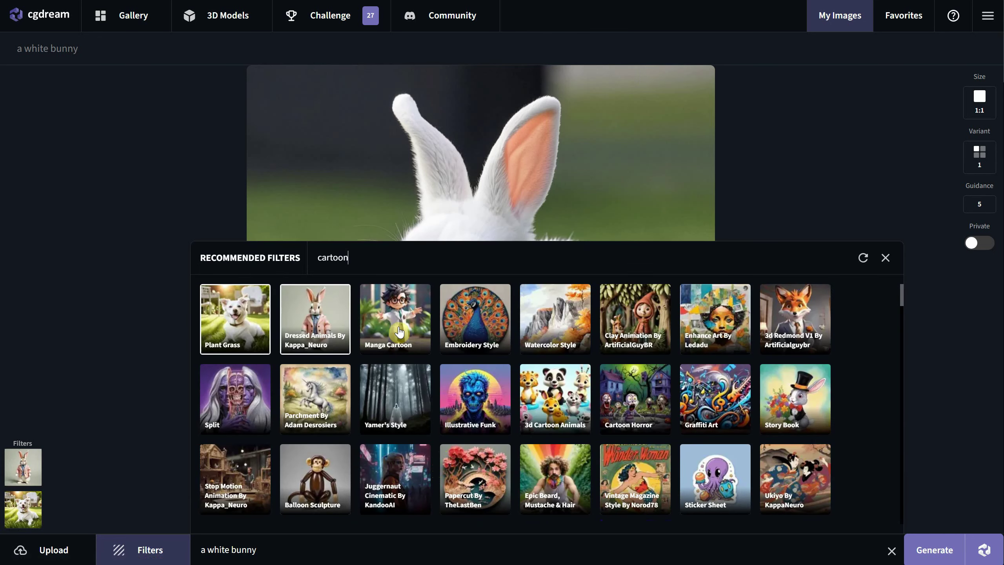
pyautogui.click(400, 333)
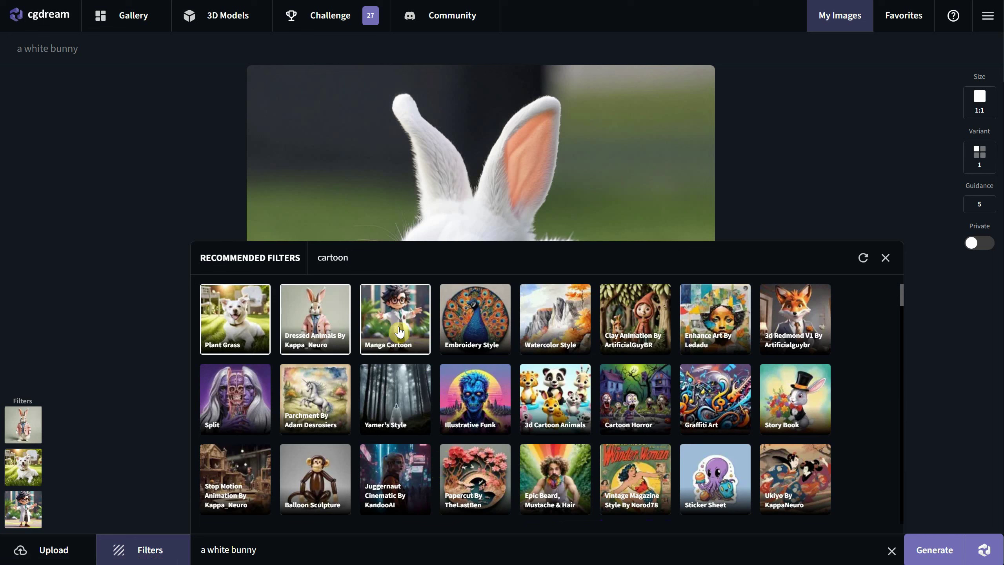
pyautogui.click(928, 554)
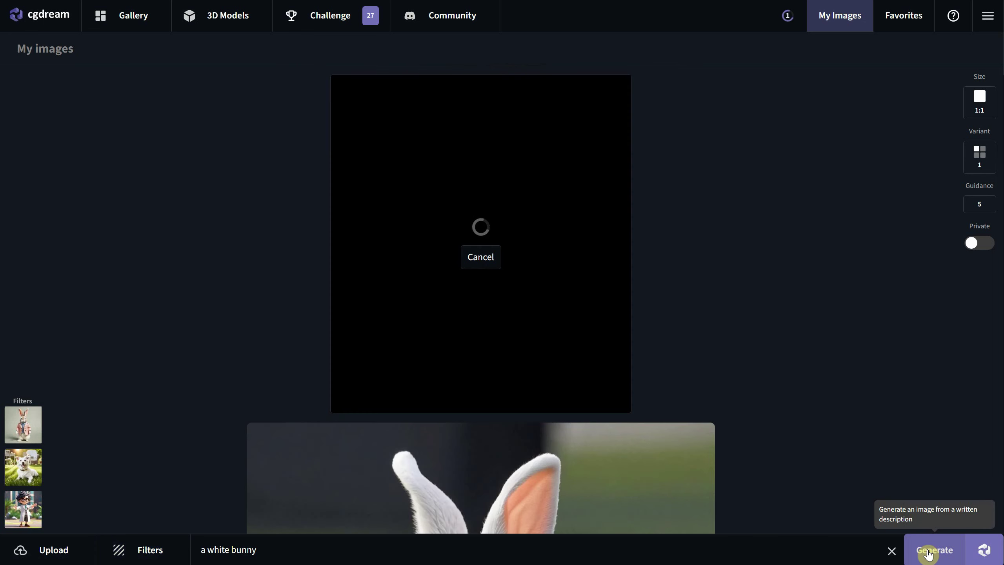
pyautogui.moveTo(31, 417)
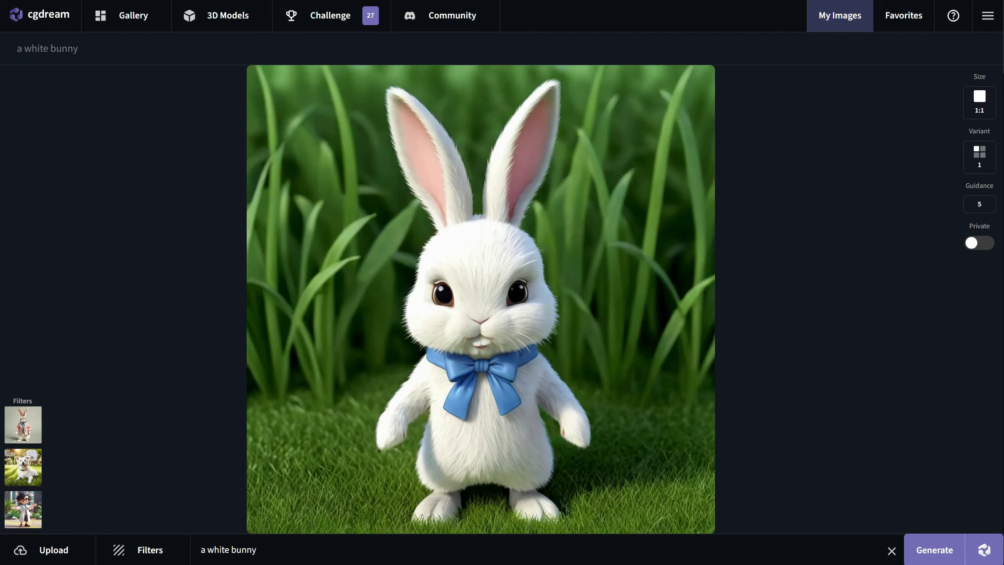
# - Turn on auto-enhancement for short prompts in the generation settings
pyautogui.moveTo(982, 131)
pyautogui.moveTo(661, 178)
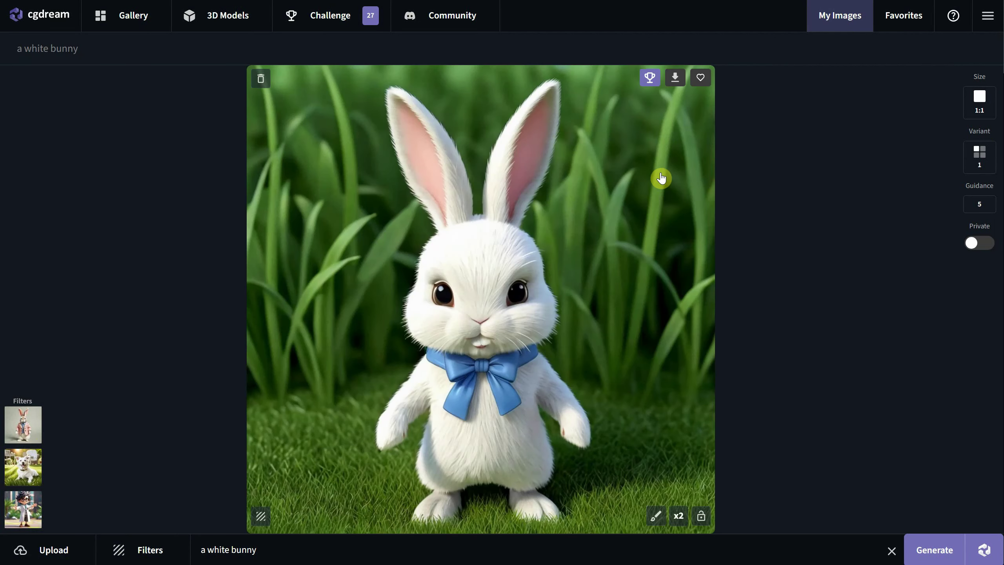
pyautogui.moveTo(980, 157)
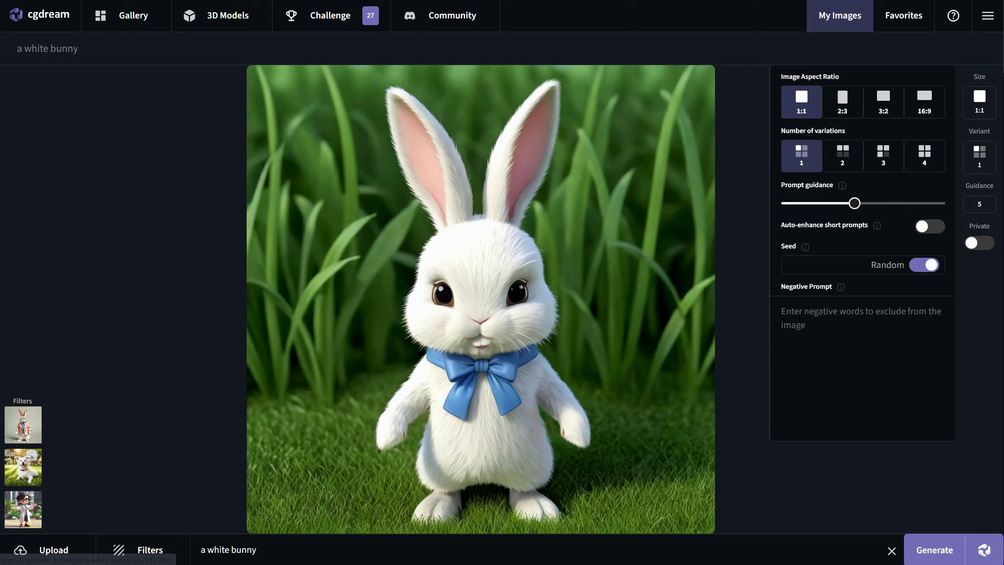
pyautogui.click(926, 230)
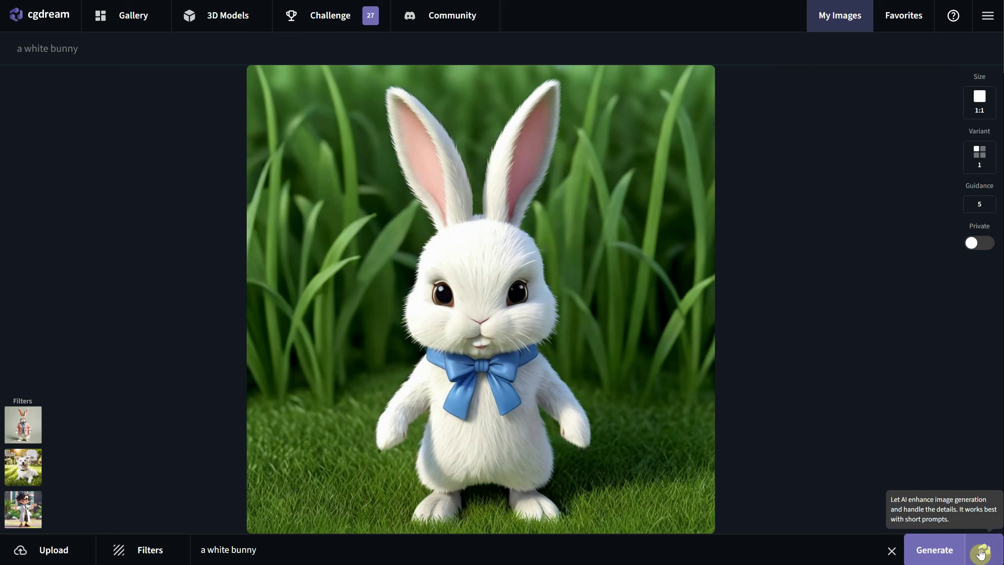
# - Generate an AI-enhanced white bunny and compare the results in the feed
pyautogui.click(927, 551)
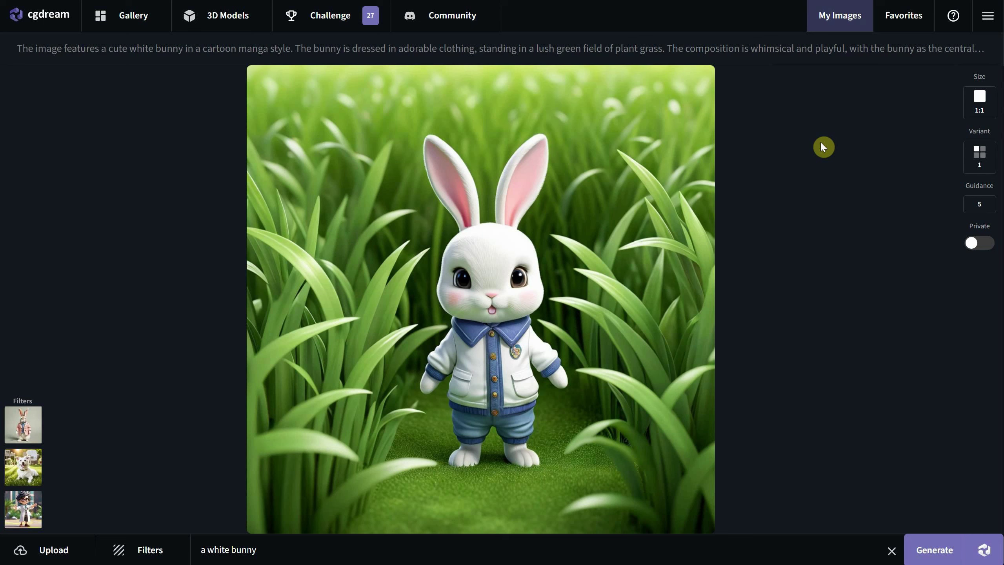
pyautogui.scroll(-10, 815, 186)
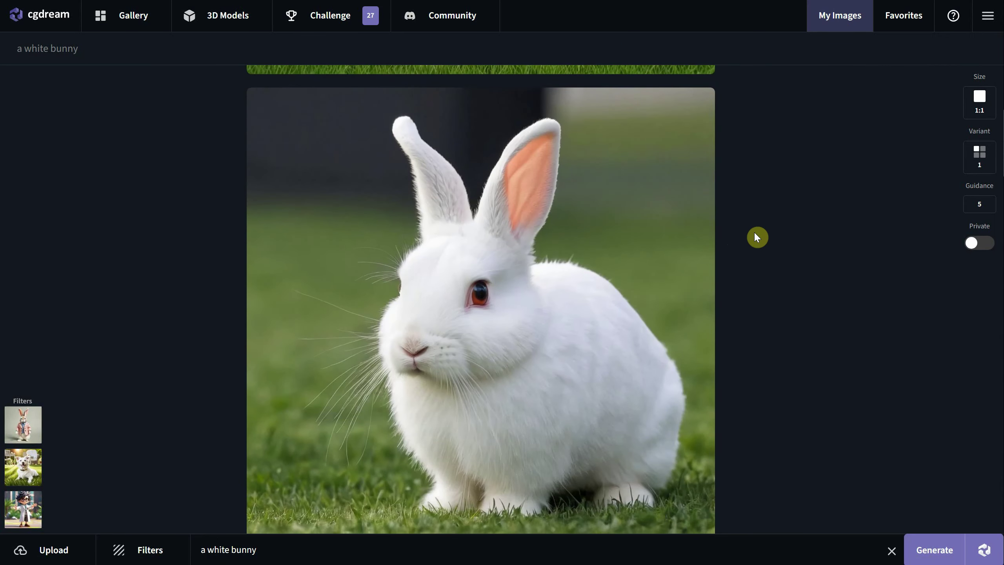
pyautogui.scroll(10, 754, 231)
pyautogui.scroll(5, 732, 239)
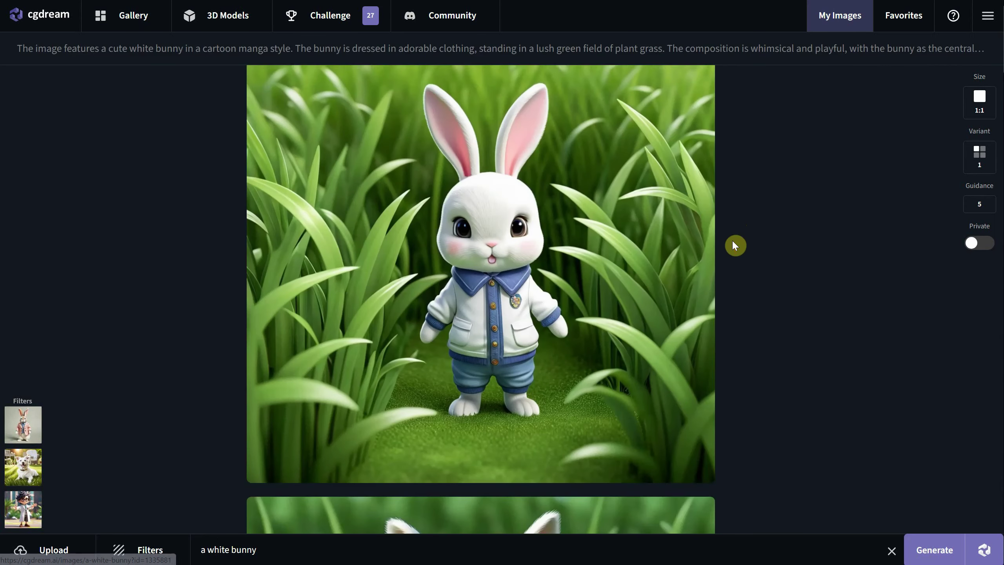
pyautogui.scroll(2, 679, 175)
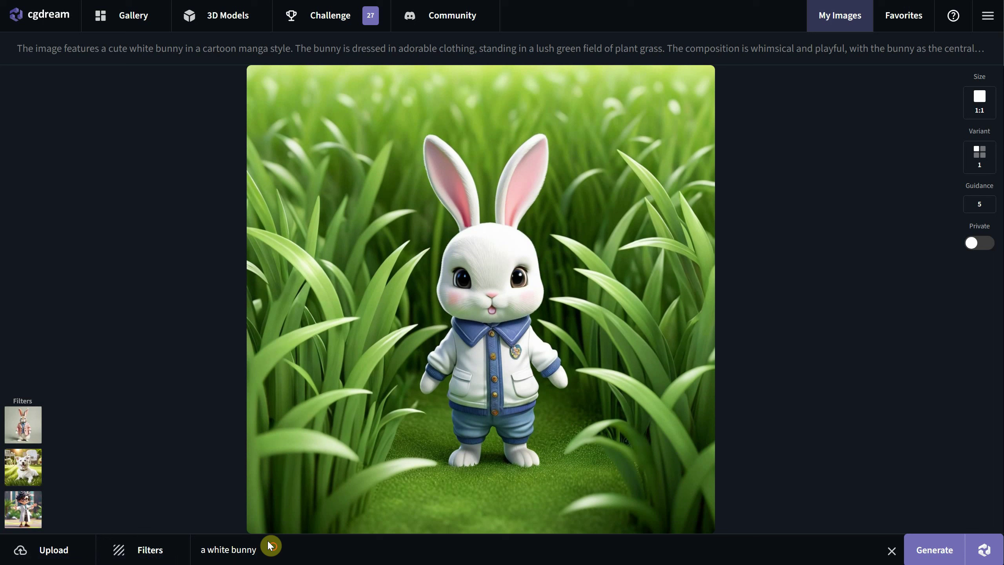
# - Replace the prompt with a cute cartoon bunny in glasses, lamp, magical forest
pyautogui.moveTo(268, 548); pyautogui.dragTo(165, 552)
pyautogui.write('a cute cartoon')
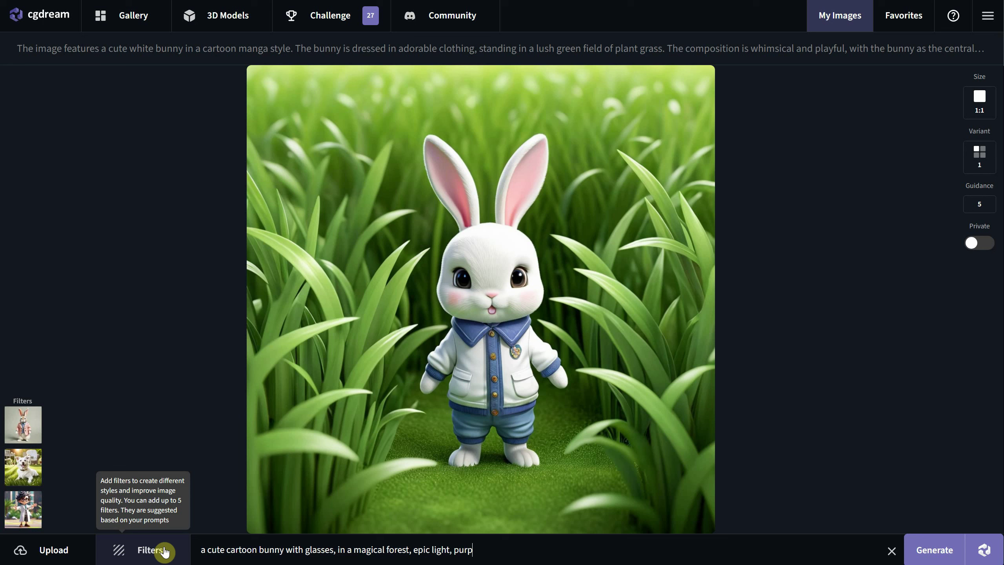
pyautogui.write('ange, lamp, magical')
# - Generate three AI-enhanced images from the new bunny prompt and browse the results
pyautogui.click(984, 553)
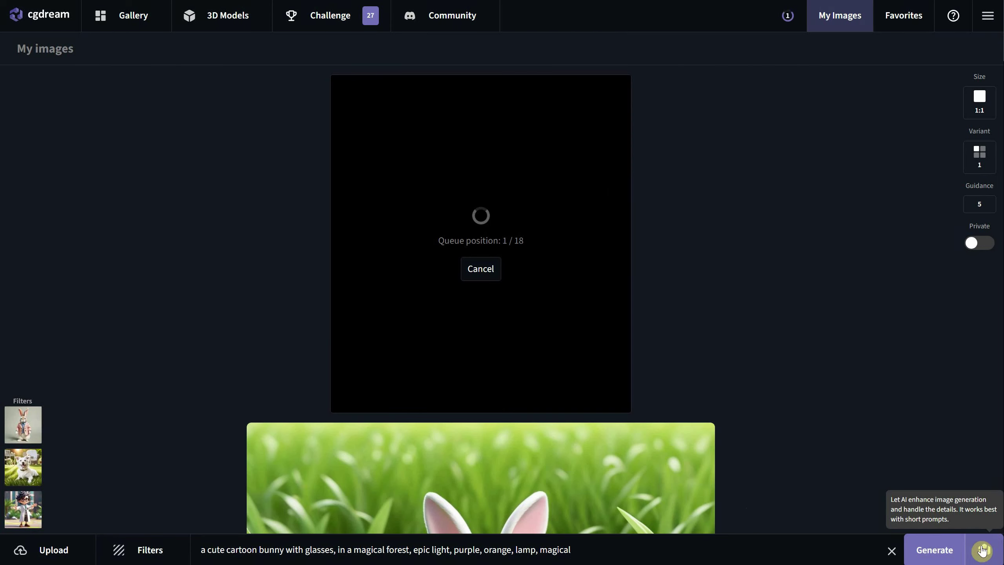
pyautogui.click(983, 551)
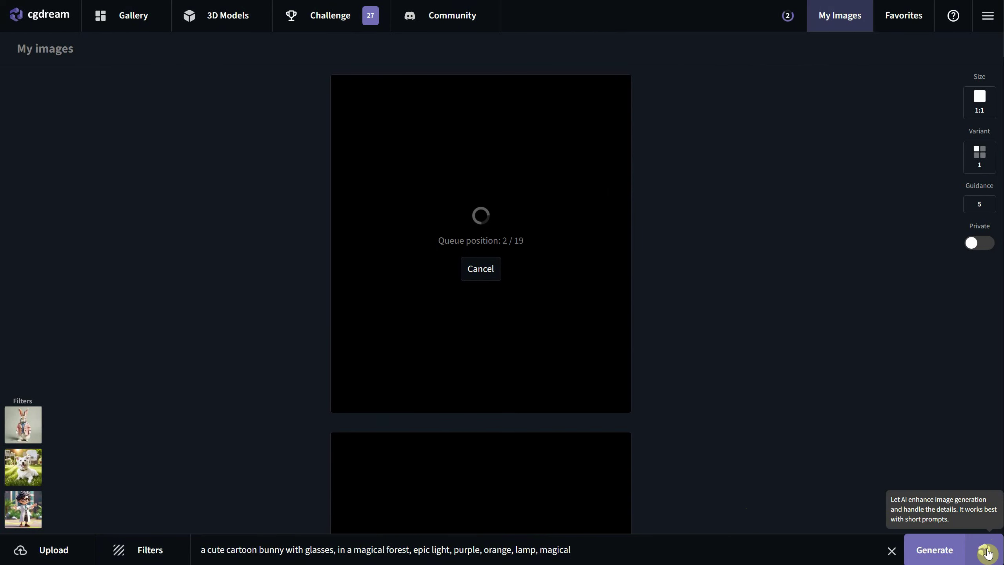
pyautogui.click(986, 552)
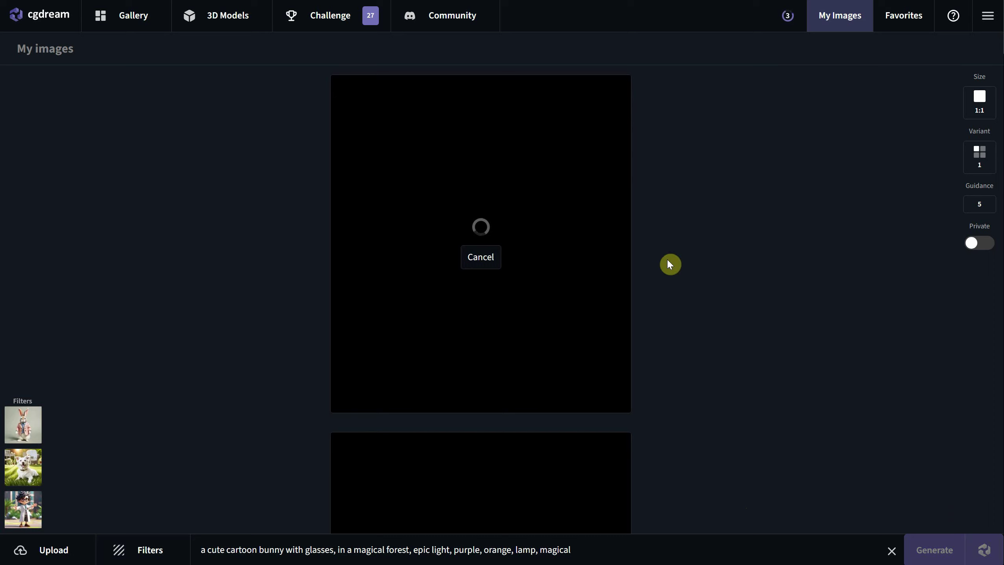
pyautogui.scroll(-5, 673, 270)
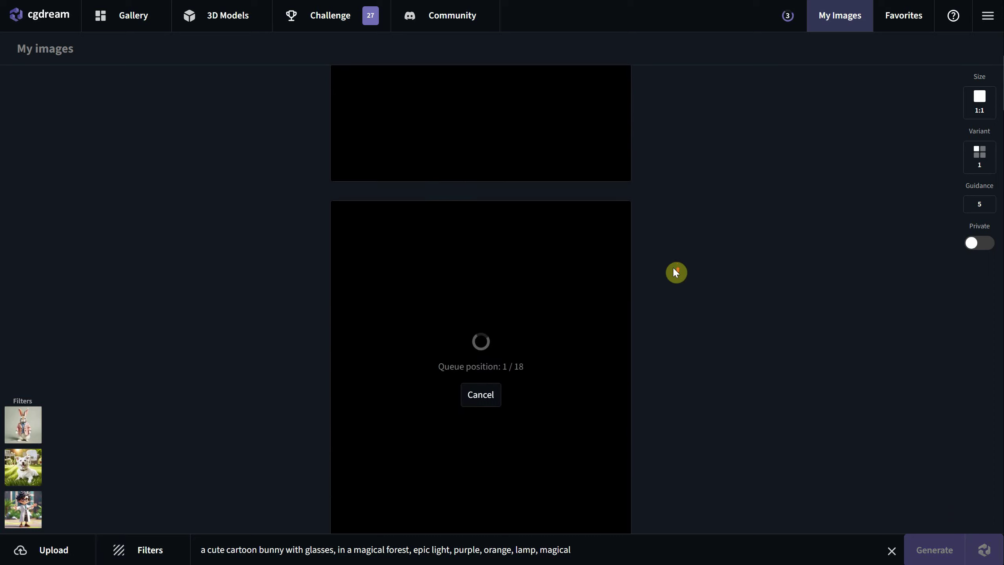
pyautogui.scroll(-4, 674, 269)
pyautogui.scroll(2, 676, 265)
pyautogui.moveTo(948, 186)
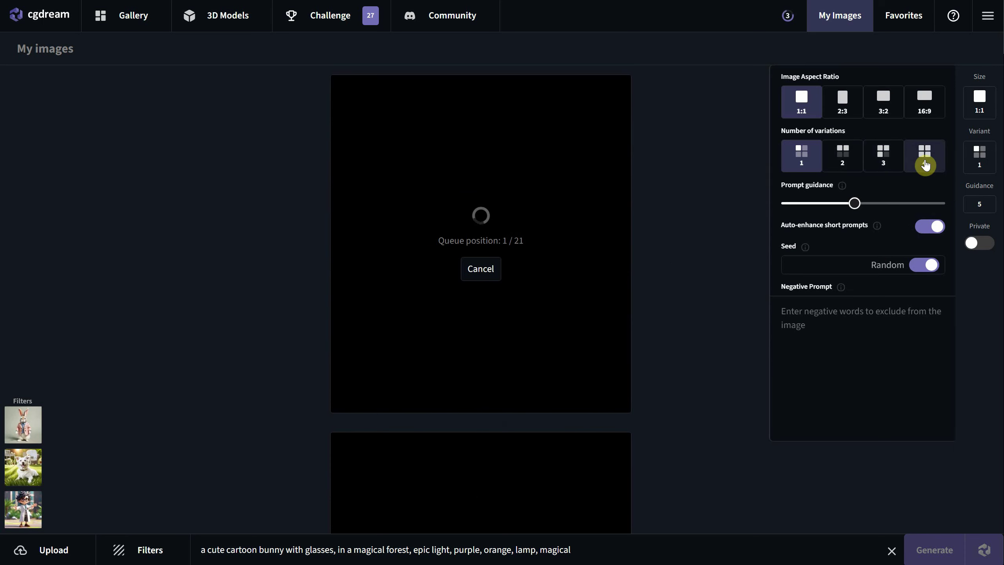
pyautogui.scroll(-10, 751, 226)
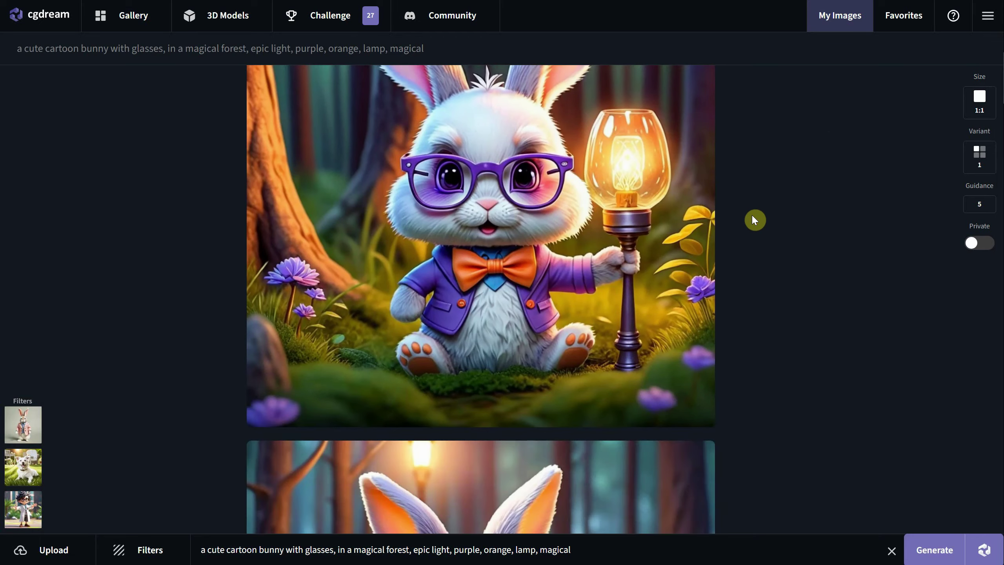
# - Submit the purple-glasses bunny image with glowing mushroom lamps to the CGDream Challenge
pyautogui.scroll(-6, 755, 218)
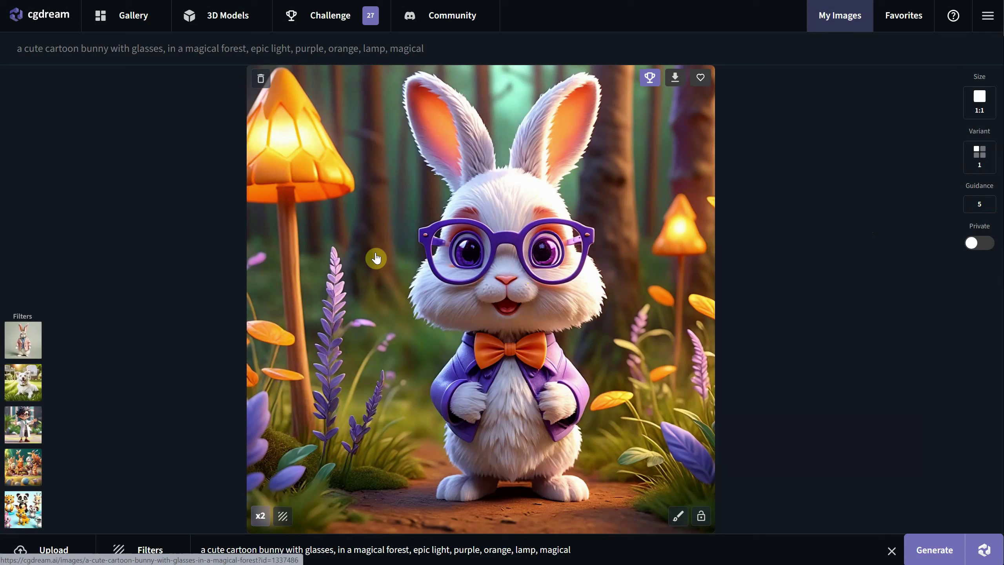
pyautogui.moveTo(25, 339)
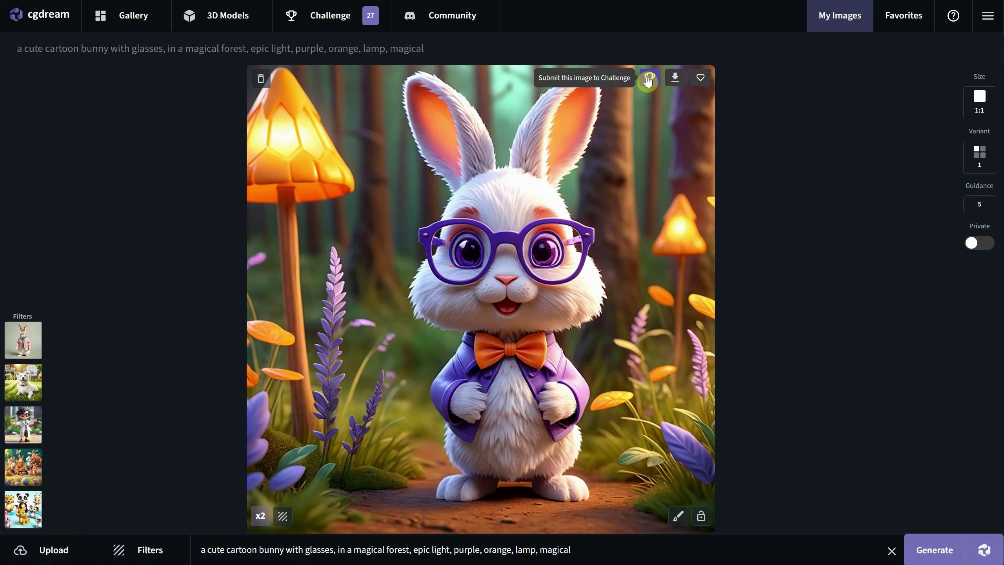
pyautogui.click(649, 79)
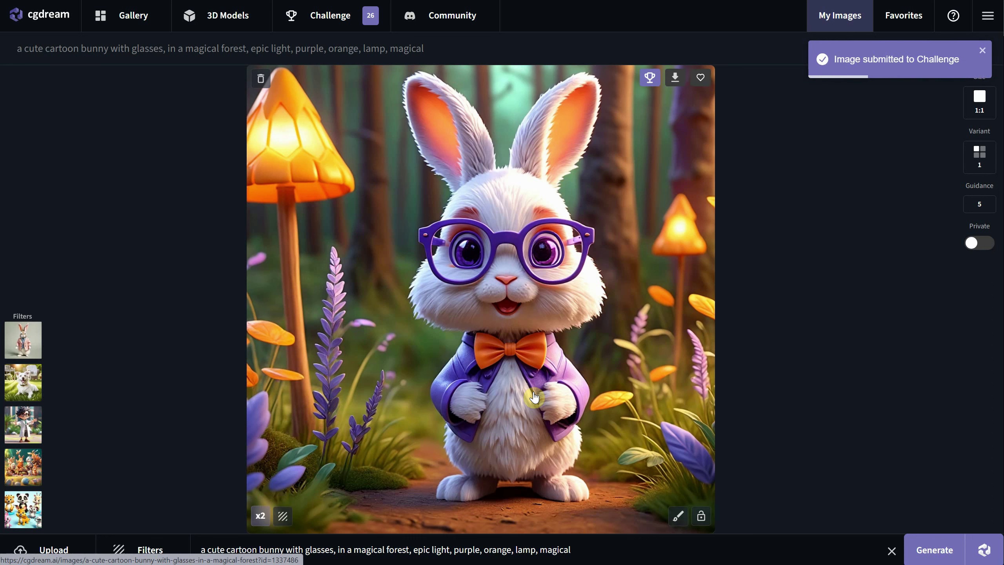
# - Go to the public Gallery and scroll through its images
pyautogui.click(139, 15)
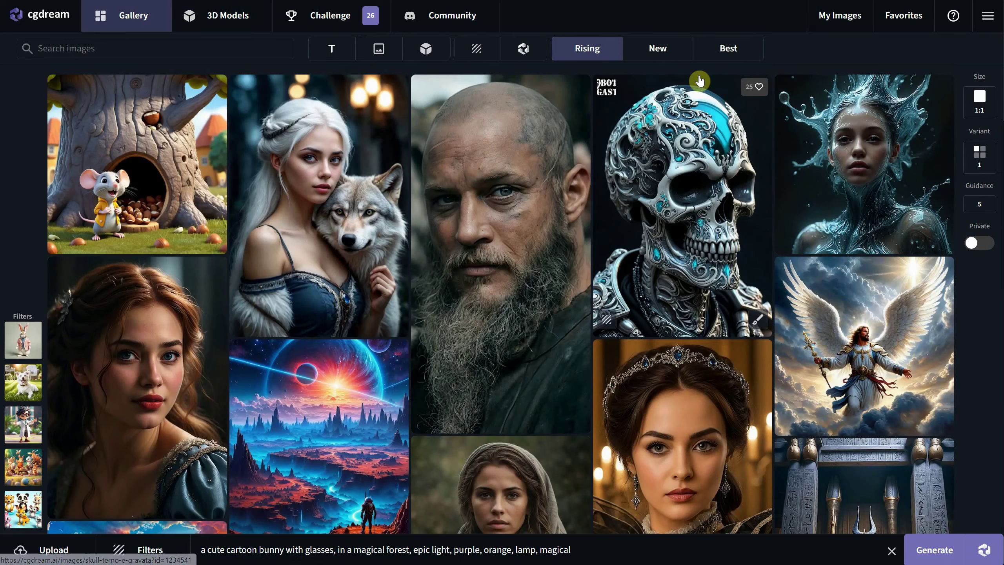
pyautogui.scroll(-2, 580, 130)
pyautogui.scroll(-5, 508, 156)
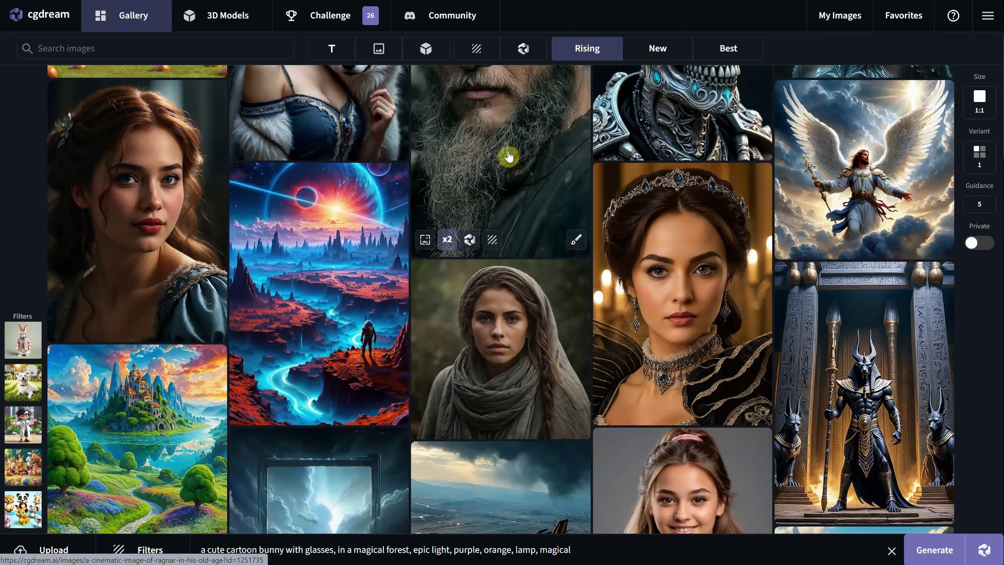
pyautogui.scroll(-8, 509, 157)
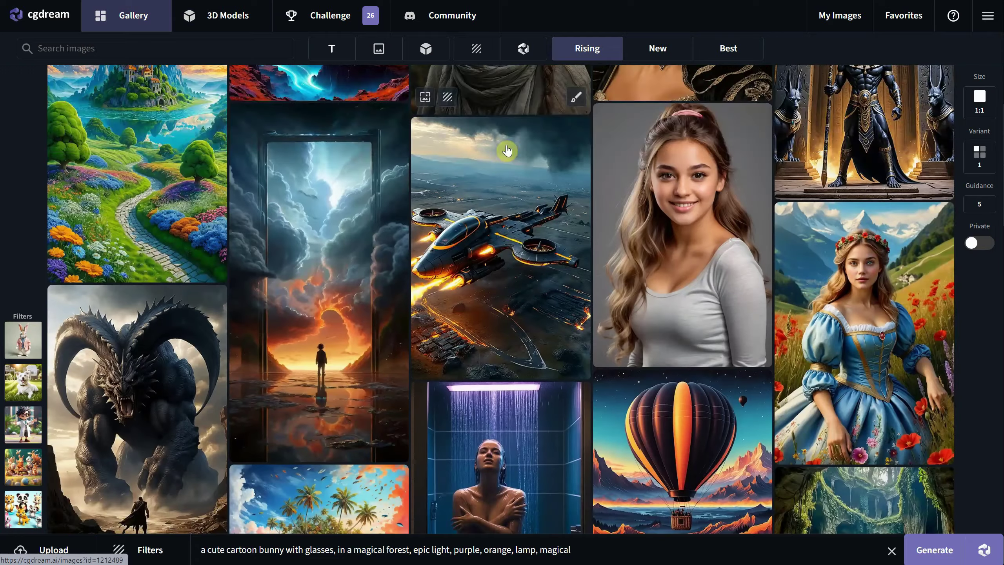
pyautogui.scroll(-9, 507, 150)
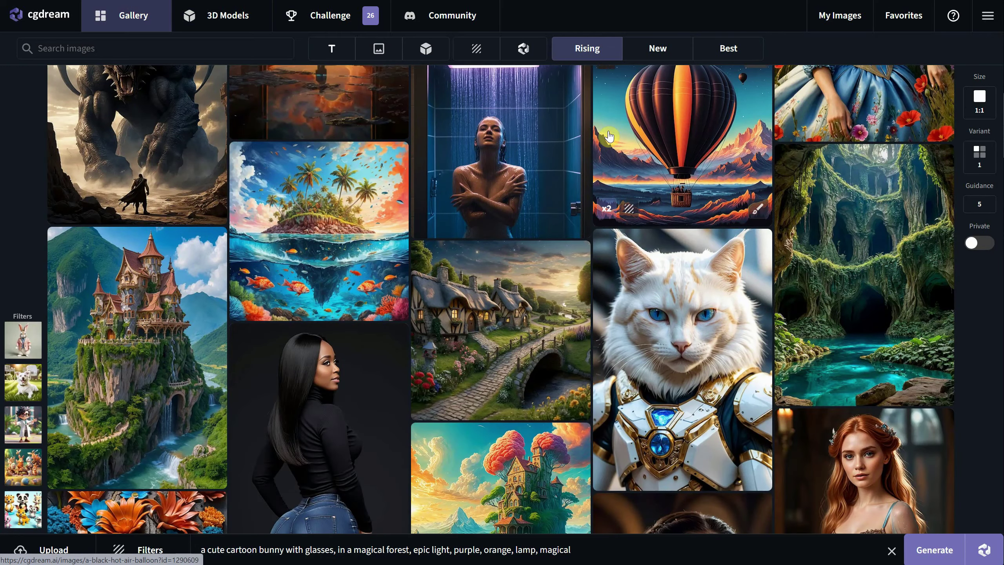
# - Check the black hot air balloon image's filter, then return and keep browsing
pyautogui.click(634, 155)
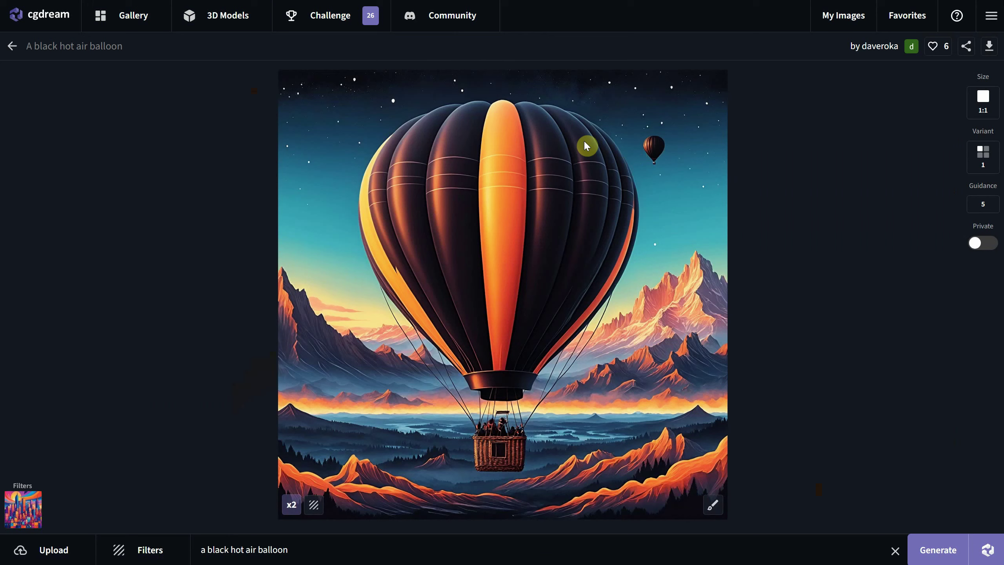
pyautogui.click(15, 509)
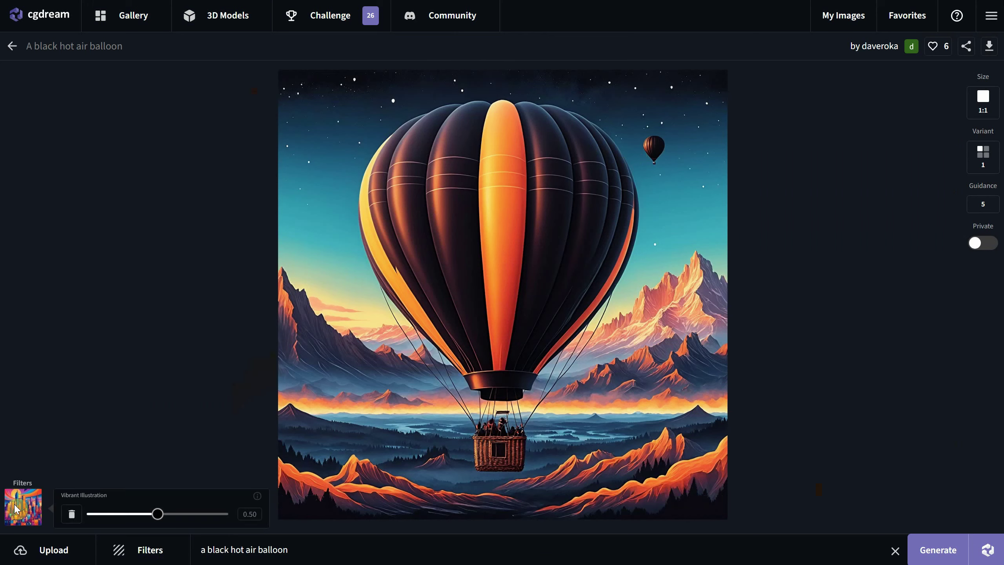
pyautogui.click(12, 47)
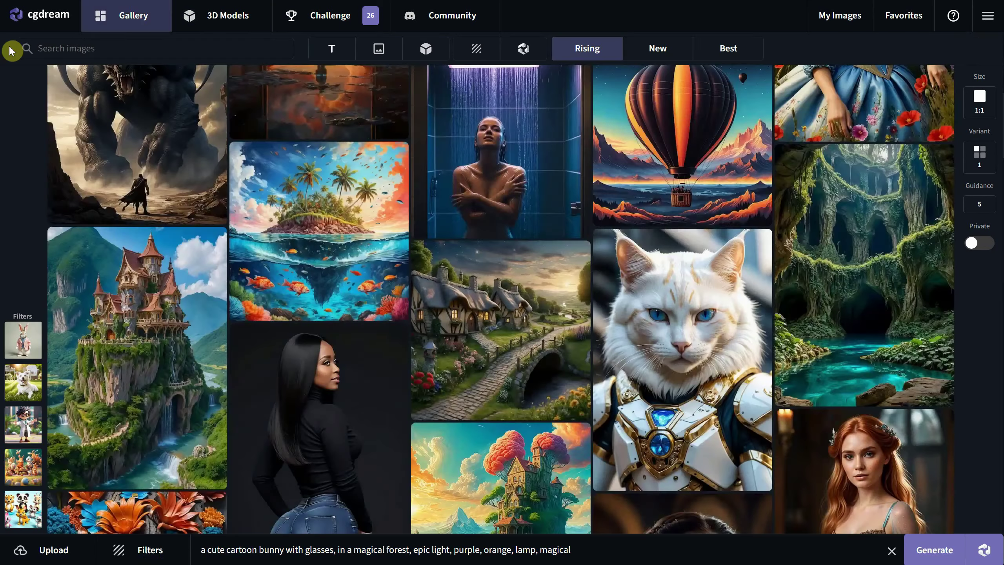
pyautogui.scroll(-10, 715, 217)
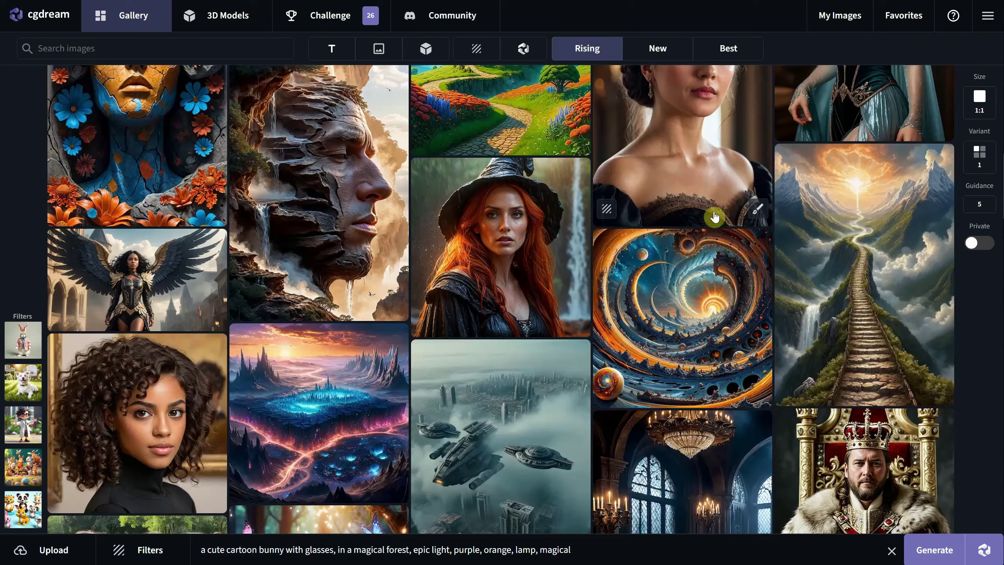
pyautogui.scroll(-10, 715, 217)
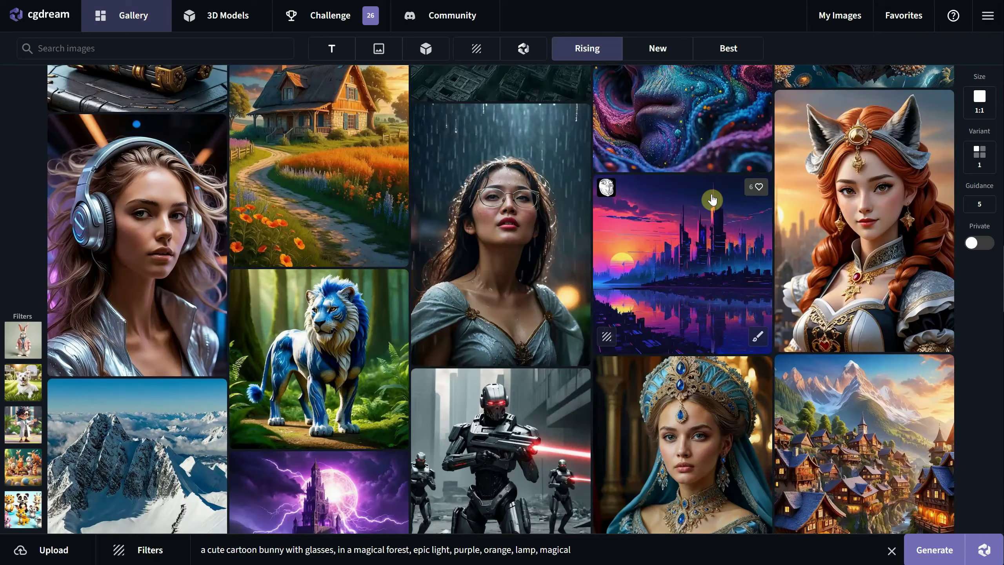
pyautogui.scroll(-3, 711, 200)
# - Open the metallic-headphones portrait and expand its full three-line neon-light prompt
pyautogui.click(177, 205)
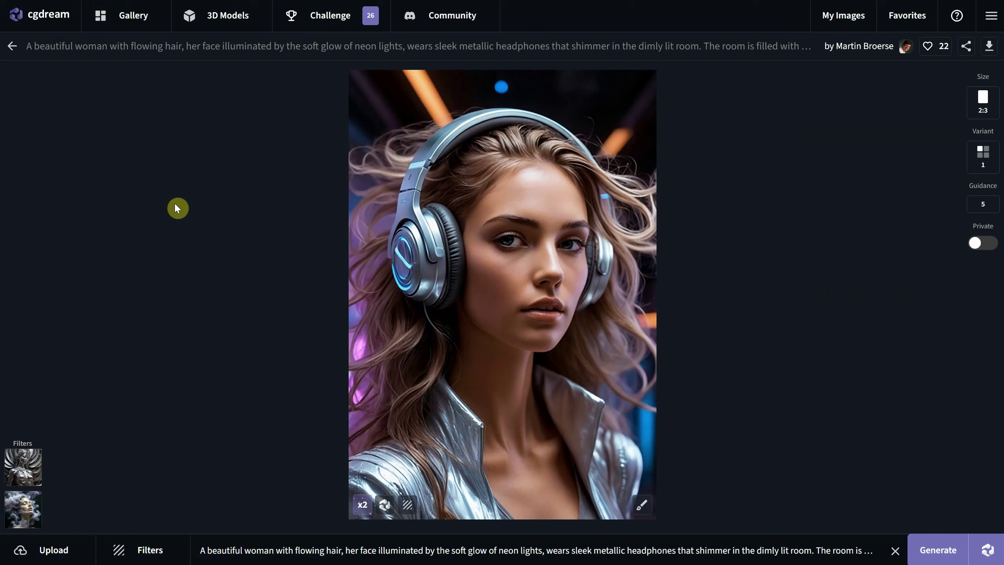
pyautogui.moveTo(16, 451)
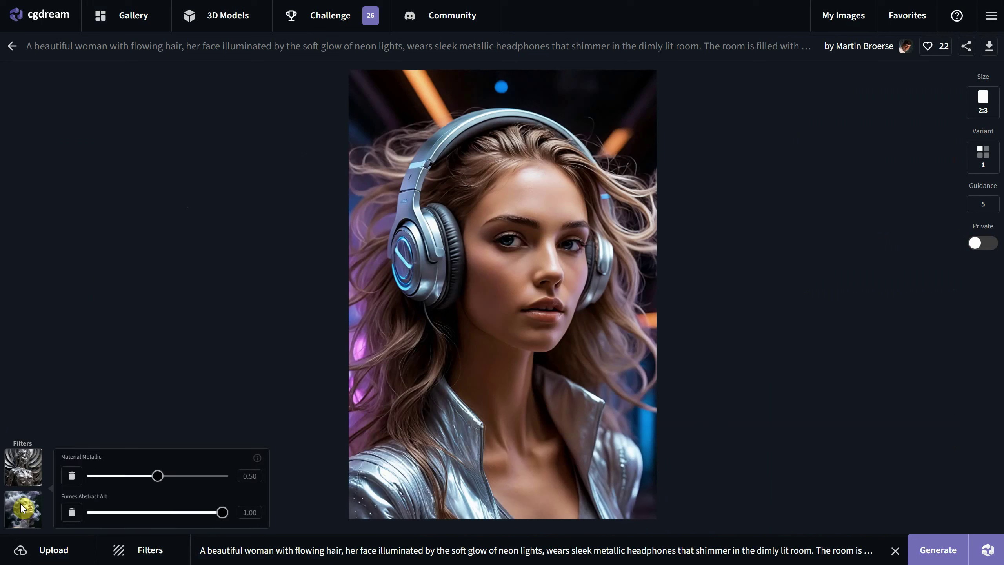
pyautogui.click(515, 548)
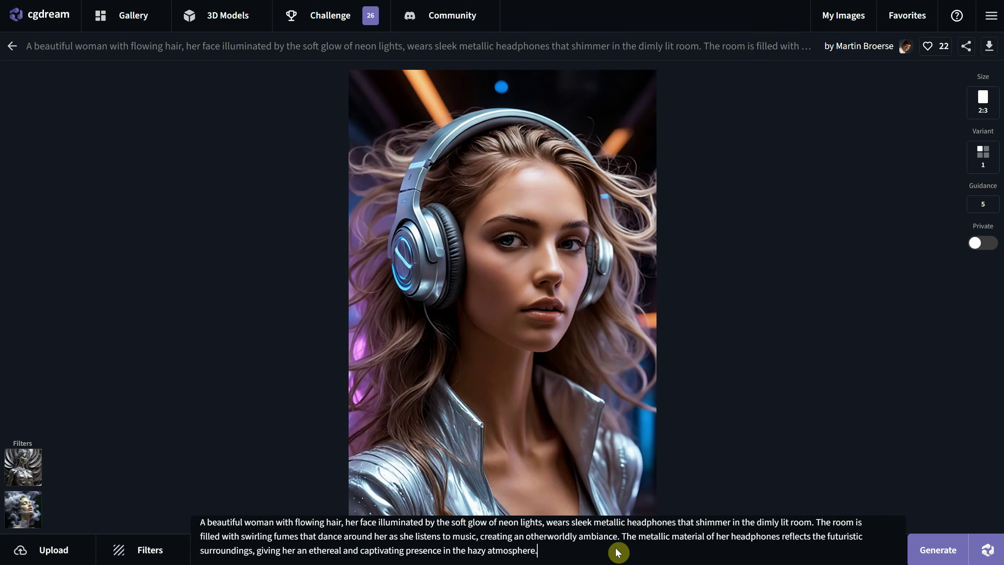
# - Add the Witch and Woman Fantasy filters from Recommended Filters
pyautogui.moveTo(31, 474)
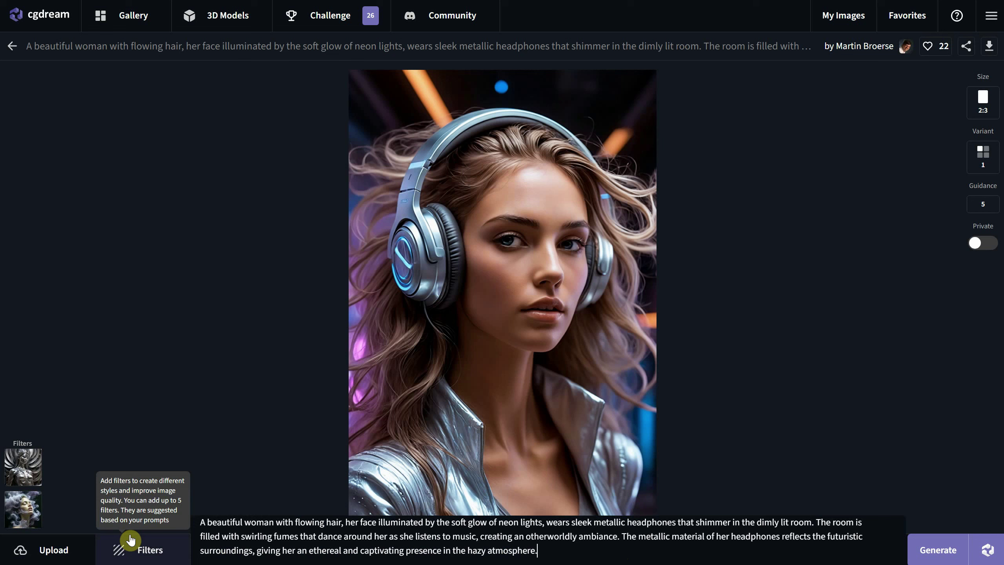
pyautogui.click(137, 552)
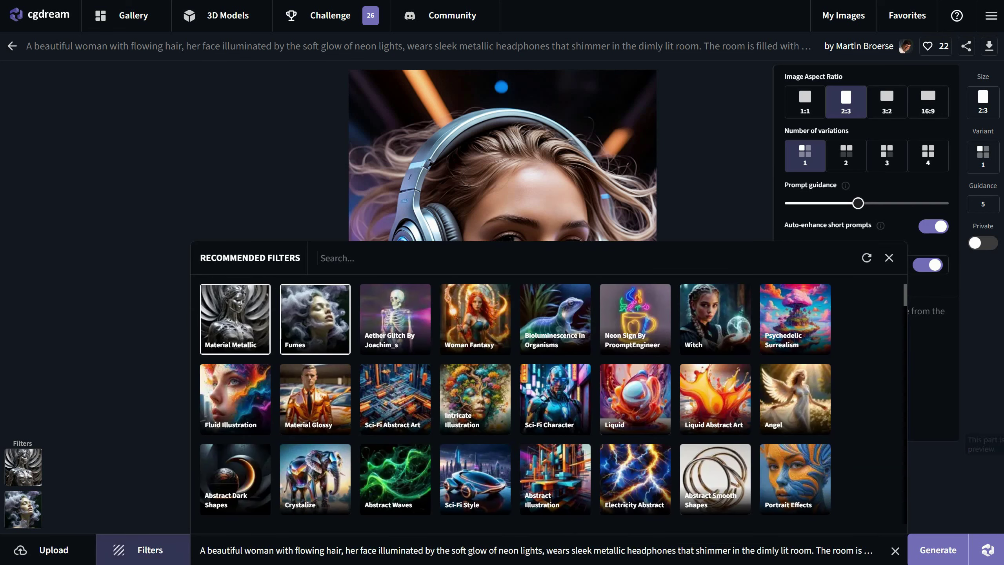
pyautogui.click(712, 323)
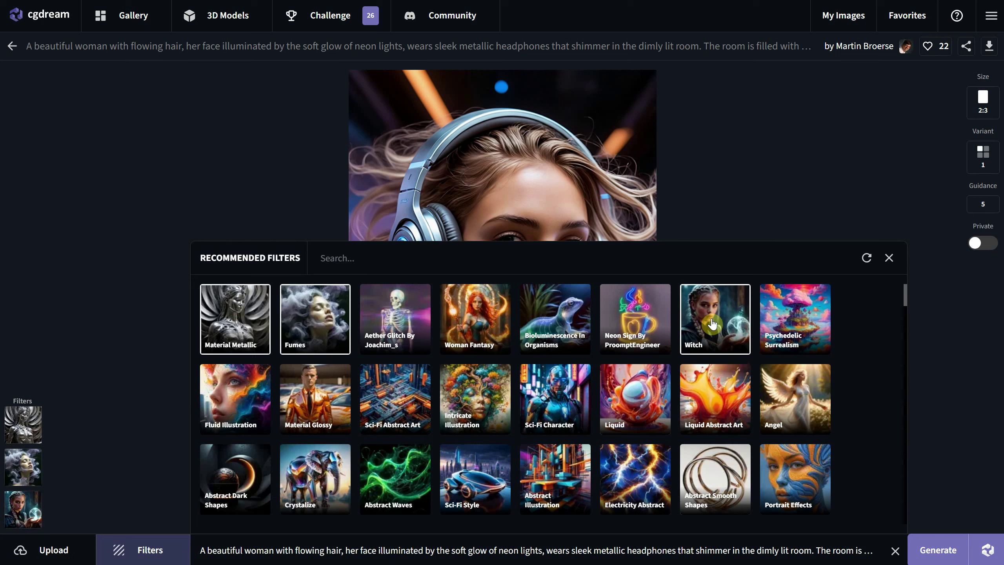
pyautogui.click(476, 327)
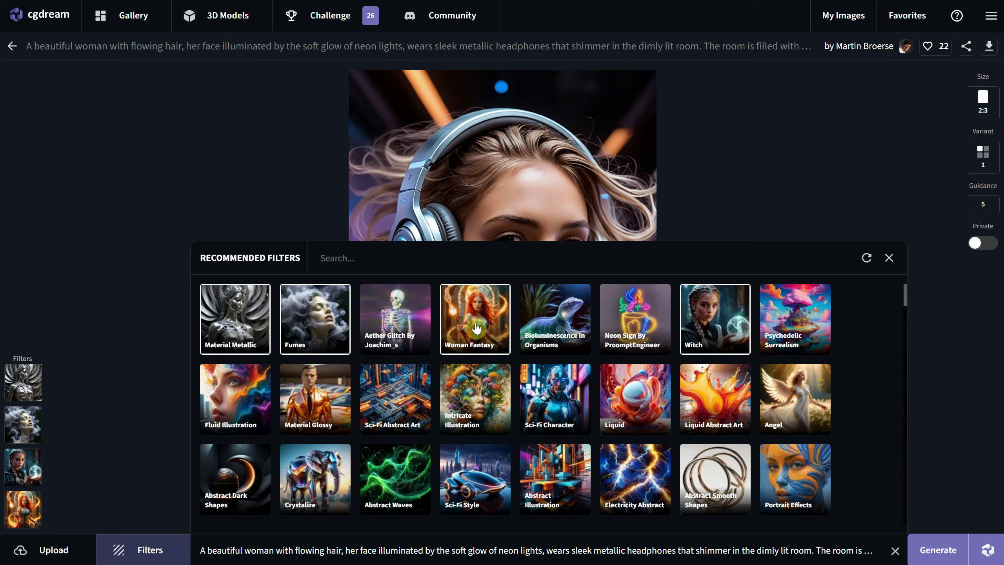
# - Lower the Material Metallic filter's strength with its slider
pyautogui.moveTo(23, 421)
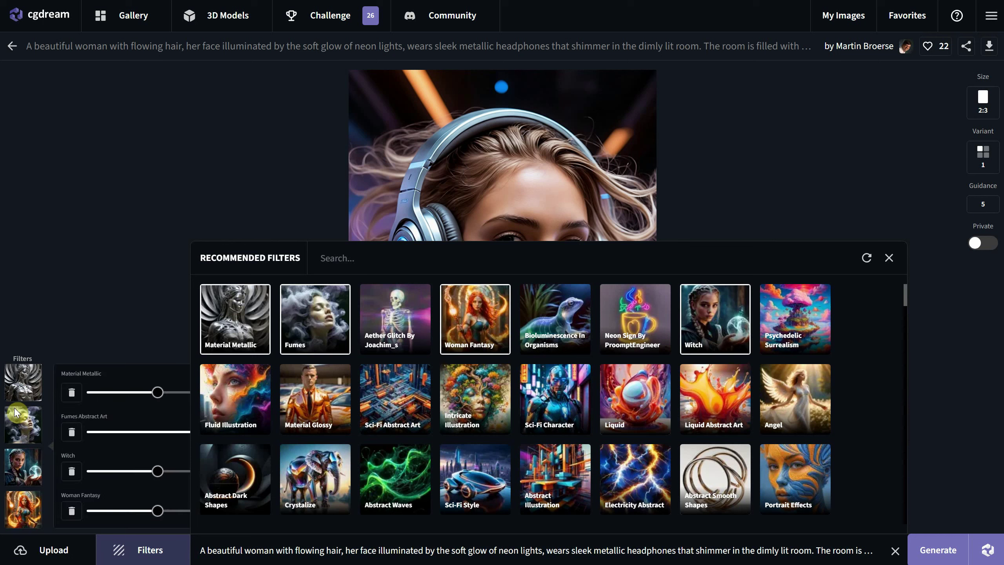
pyautogui.click(150, 413)
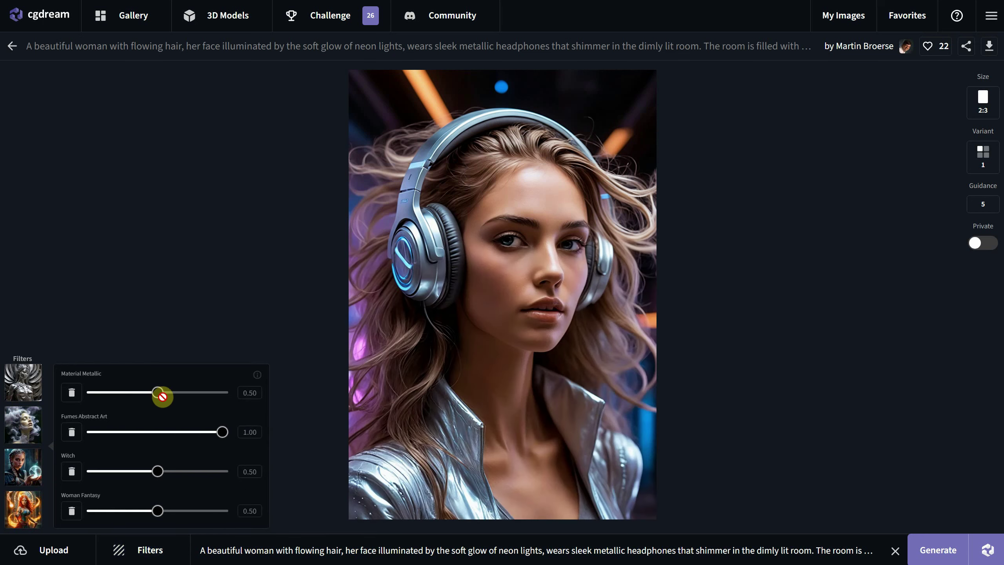
pyautogui.moveTo(162, 397); pyautogui.dragTo(129, 397)
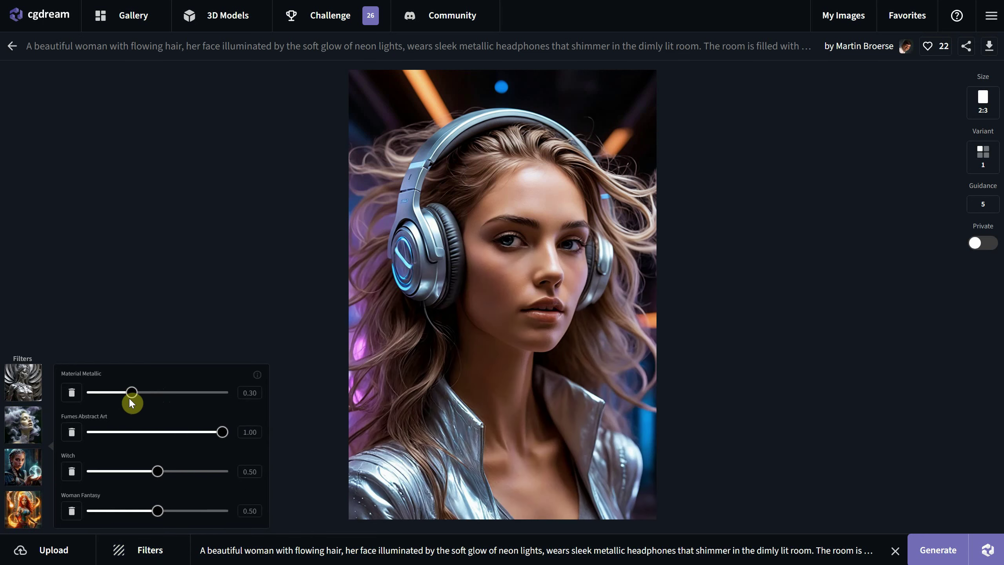
# - Generate the four-filter headphones portrait with swirling fumes and queue a 2x upscale of it
pyautogui.click(940, 555)
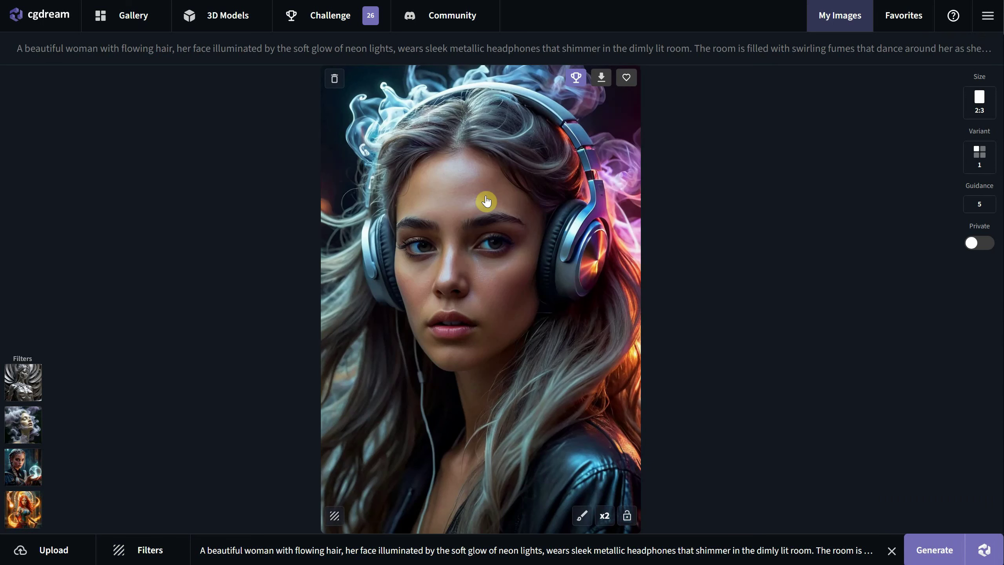
pyautogui.click(605, 517)
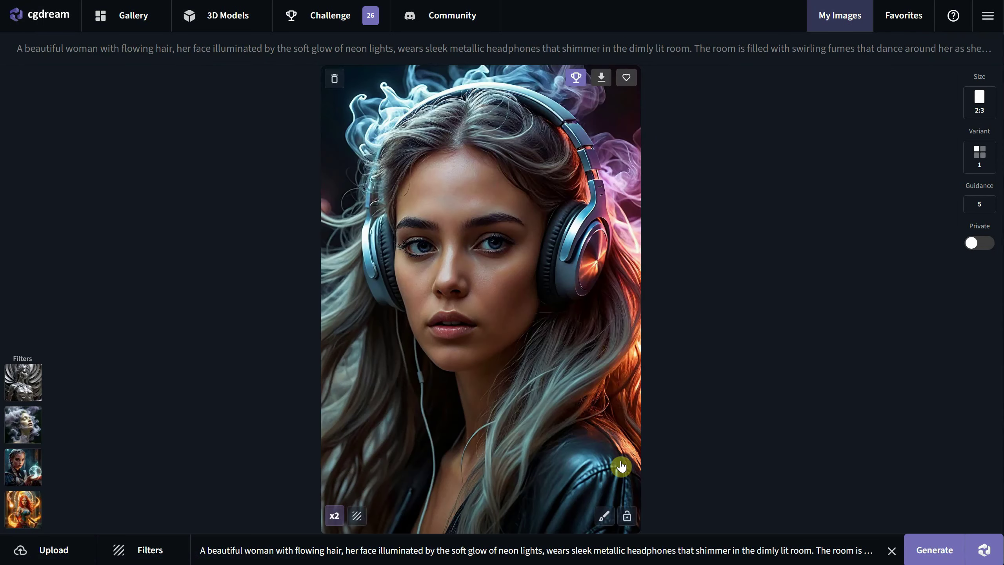
# - Back on the fumes portrait, change 'woman' to 'witch' and headphones to 'a witch hat' in the prompt
pyautogui.click(390, 539)
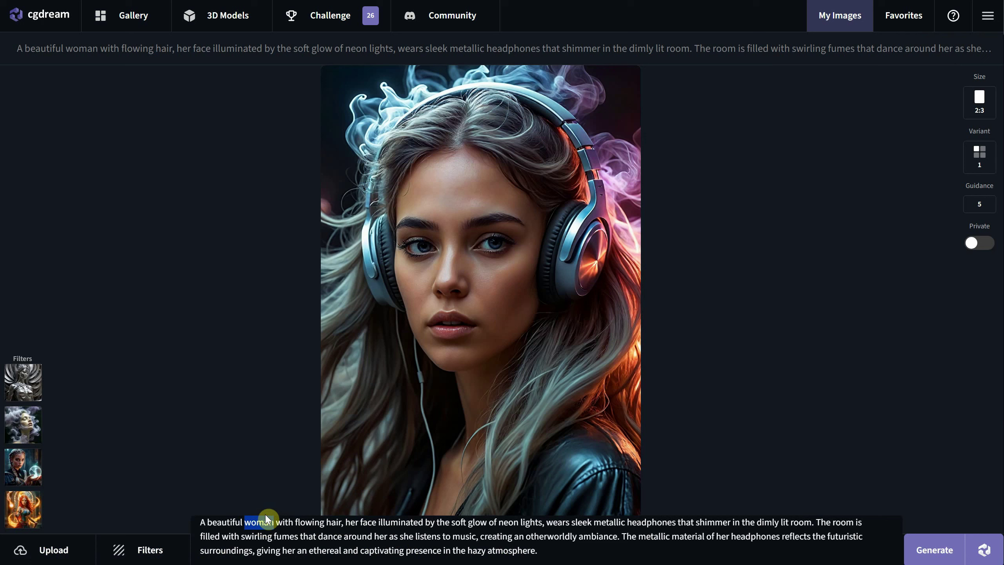
pyautogui.write('witch')
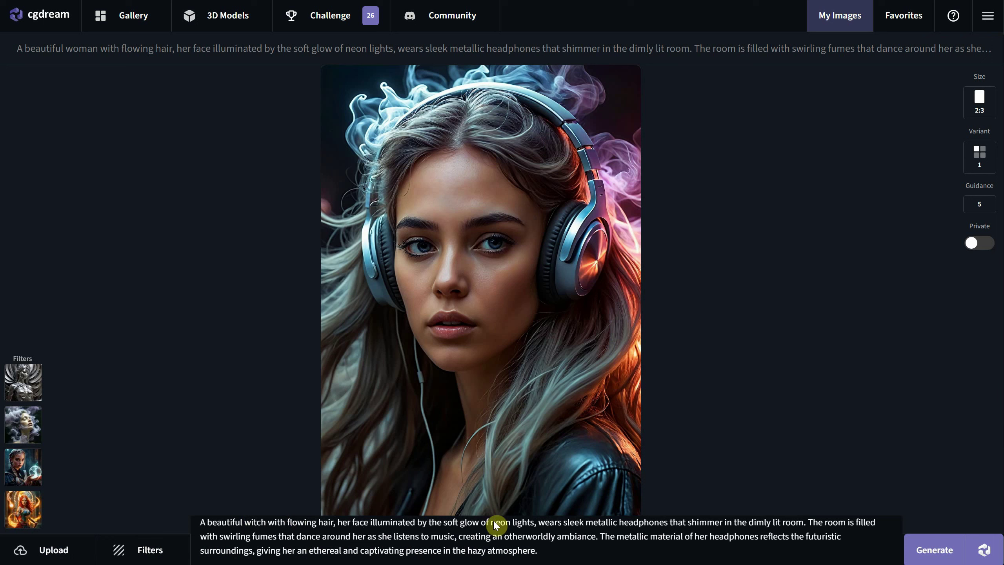
pyautogui.moveTo(562, 522); pyautogui.dragTo(717, 526)
pyautogui.write('a witch hat')
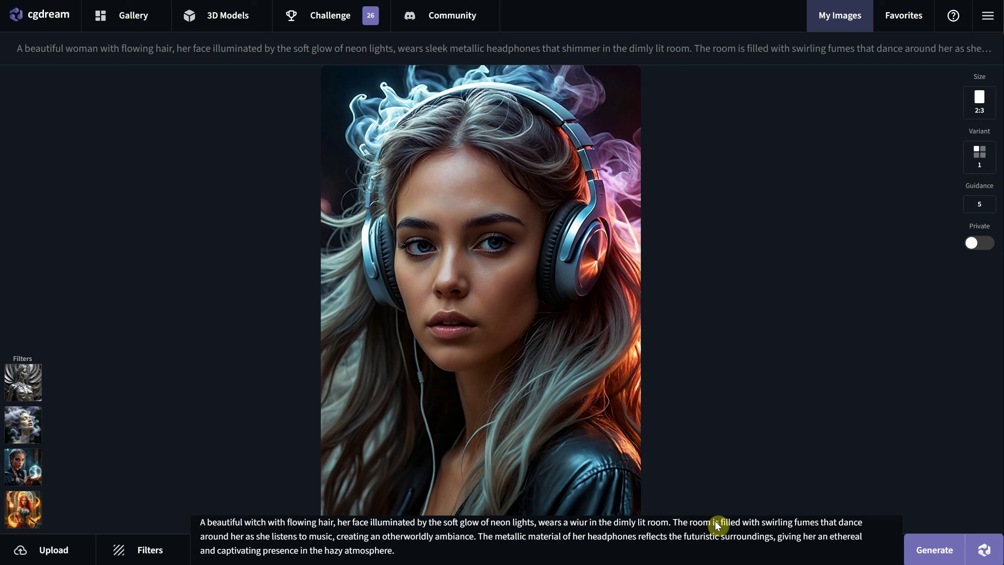
# - Delete the metallic headphones sentence and replace 'listens to music' with 'cast spells'
pyautogui.moveTo(505, 536); pyautogui.dragTo(800, 536)
pyautogui.press('BackSpace')
pyautogui.press('Delete')
pyautogui.write('G')
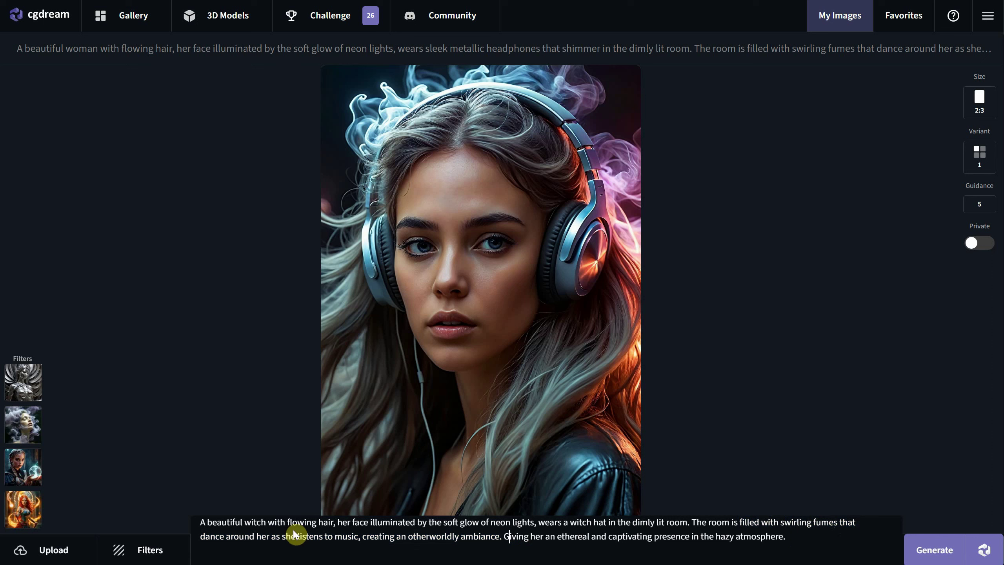
pyautogui.moveTo(292, 536); pyautogui.dragTo(357, 534)
pyautogui.write('cast spells')
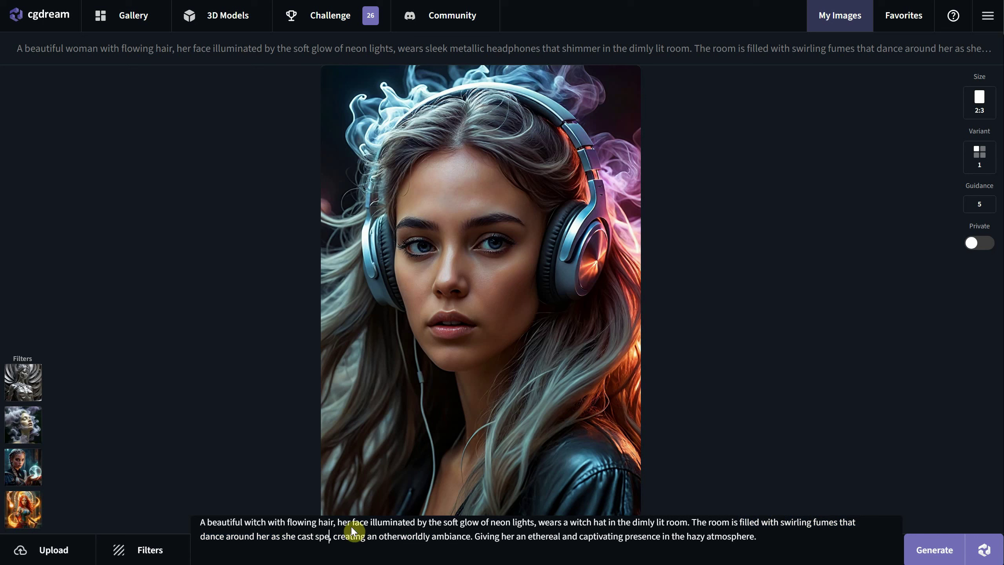
# - Generate the witch portrait, then accept the CGDream.ai Discord community invite
pyautogui.click(929, 554)
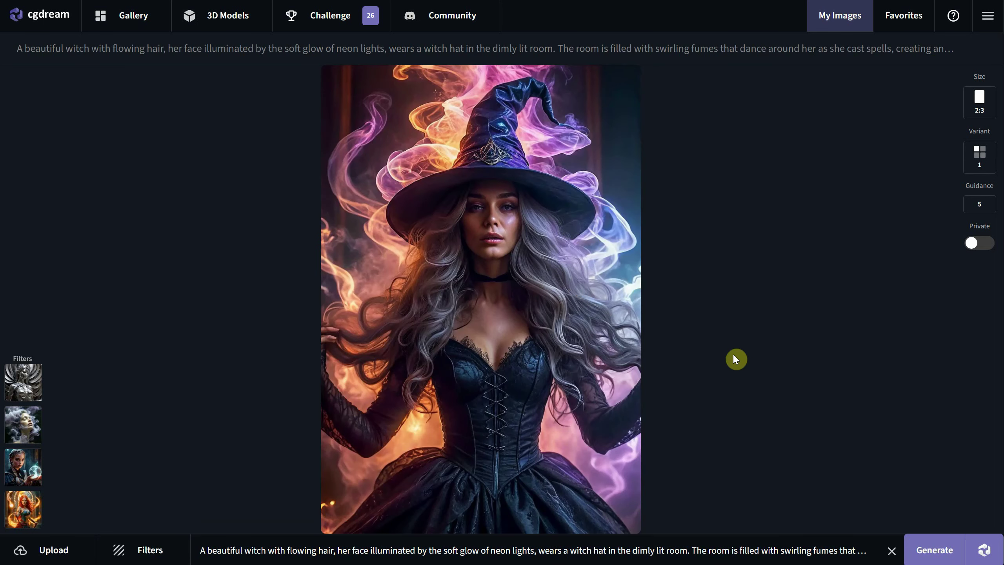
pyautogui.click(445, 23)
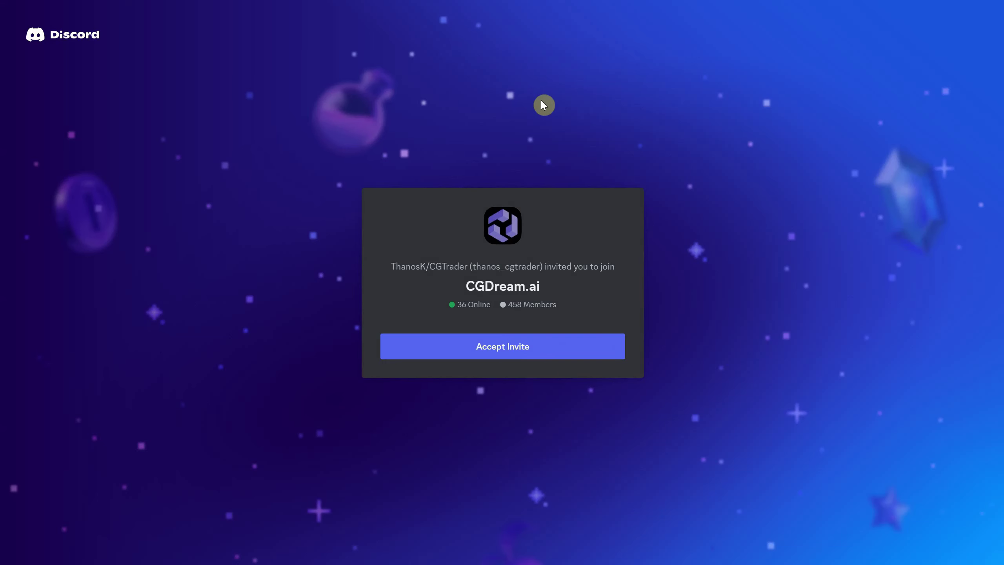
pyautogui.click(514, 356)
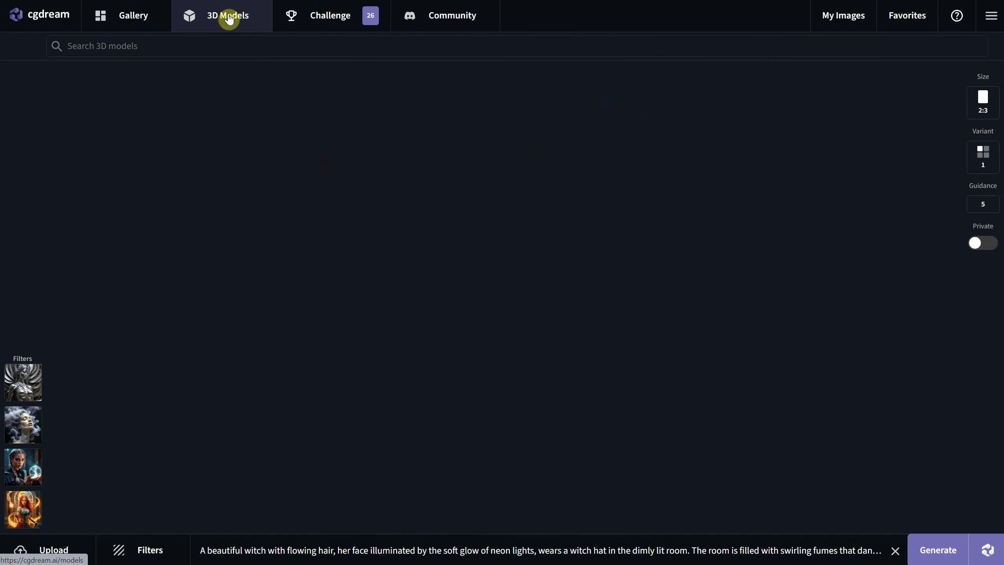
# - Scroll the 3D model catalogue and browse the Recommended Filters list, such as Sports Car and Modern House
pyautogui.scroll(-9, 482, 139)
pyautogui.scroll(-20, 488, 144)
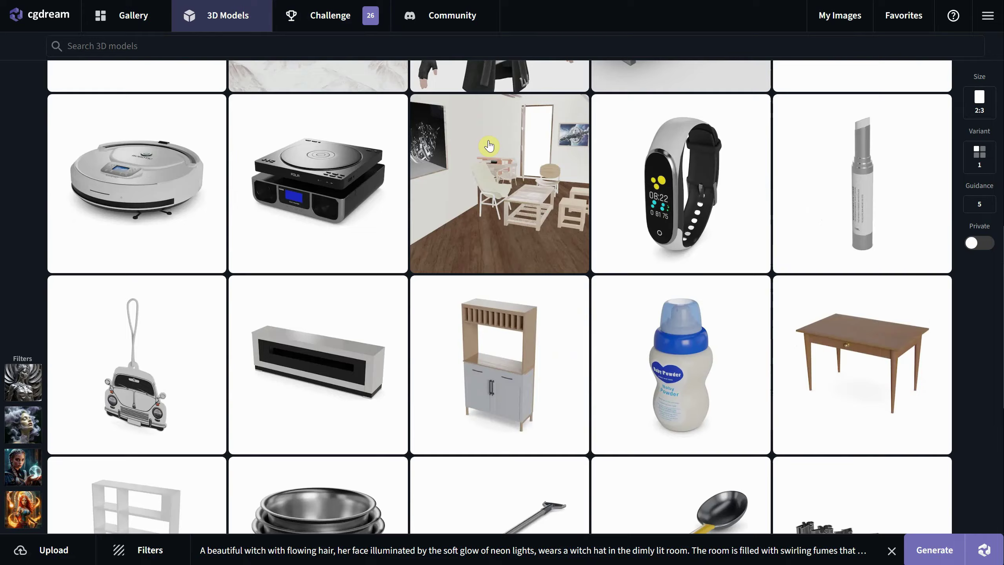
pyautogui.scroll(-20, 516, 184)
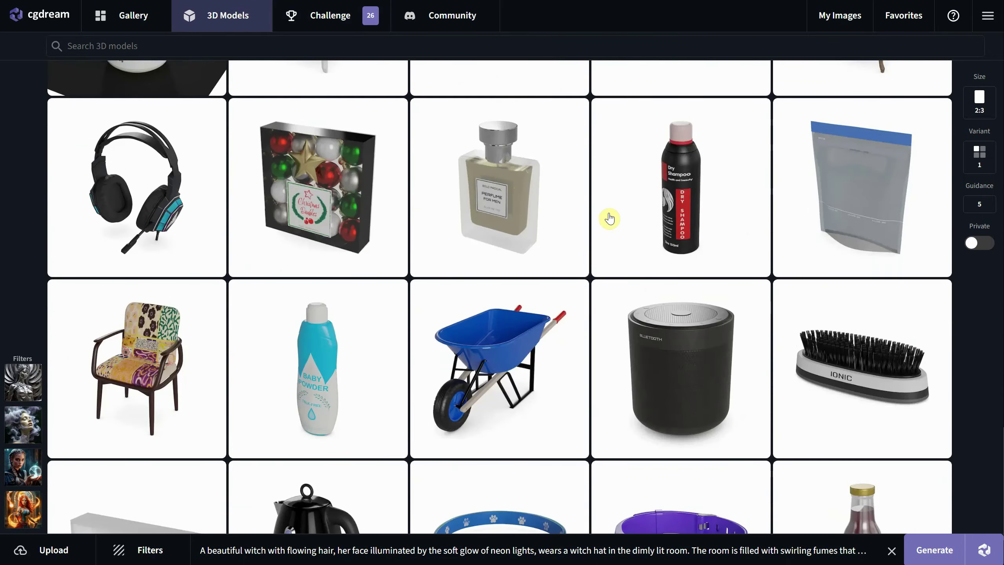
pyautogui.scroll(-20, 582, 241)
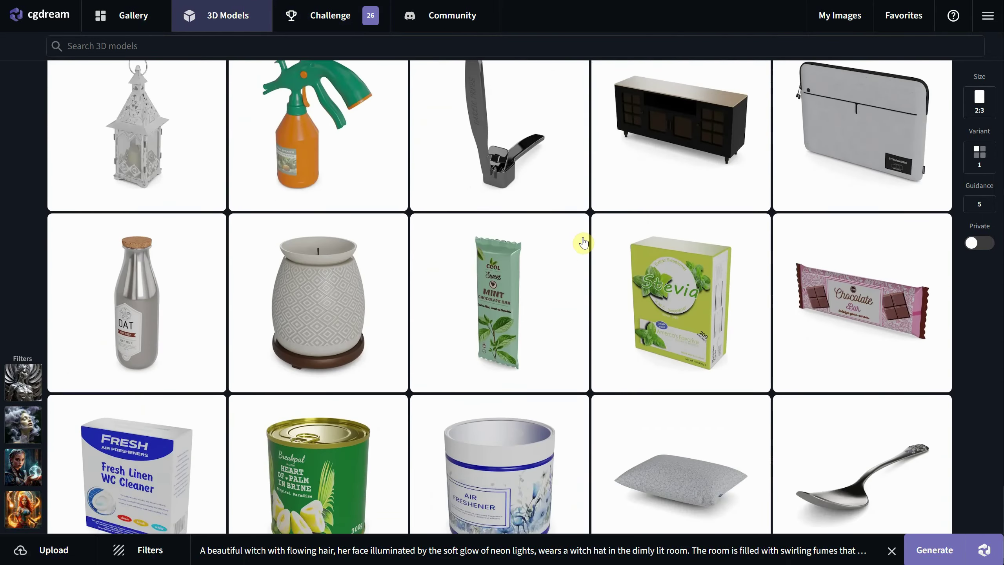
pyautogui.scroll(-20, 580, 232)
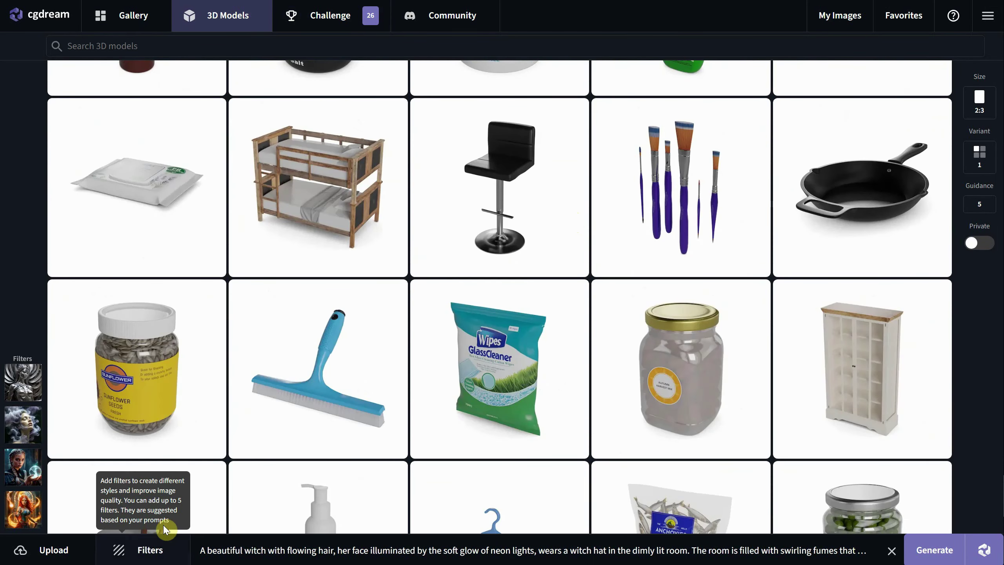
pyautogui.click(161, 549)
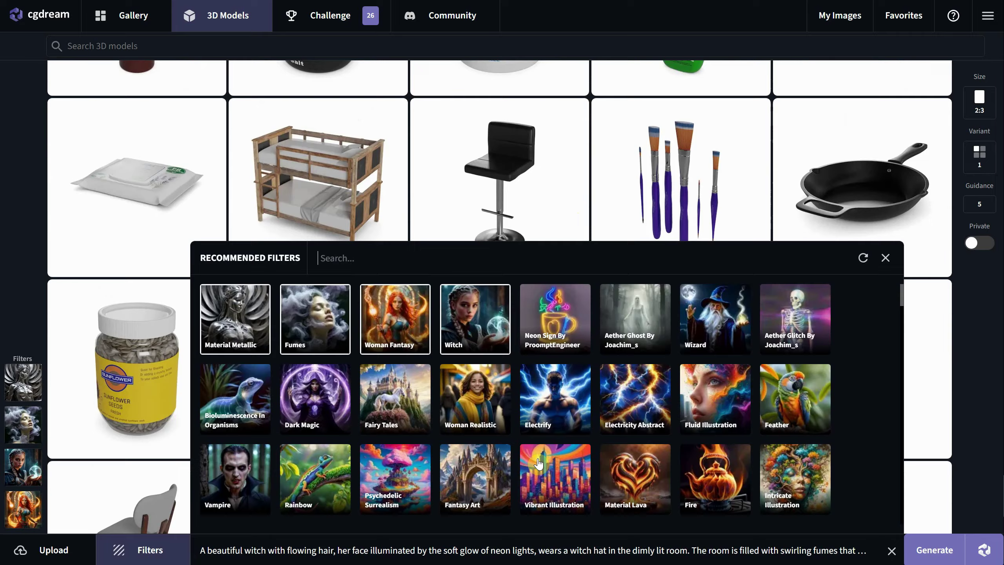
pyautogui.scroll(-15, 555, 378)
pyautogui.scroll(-15, 555, 378)
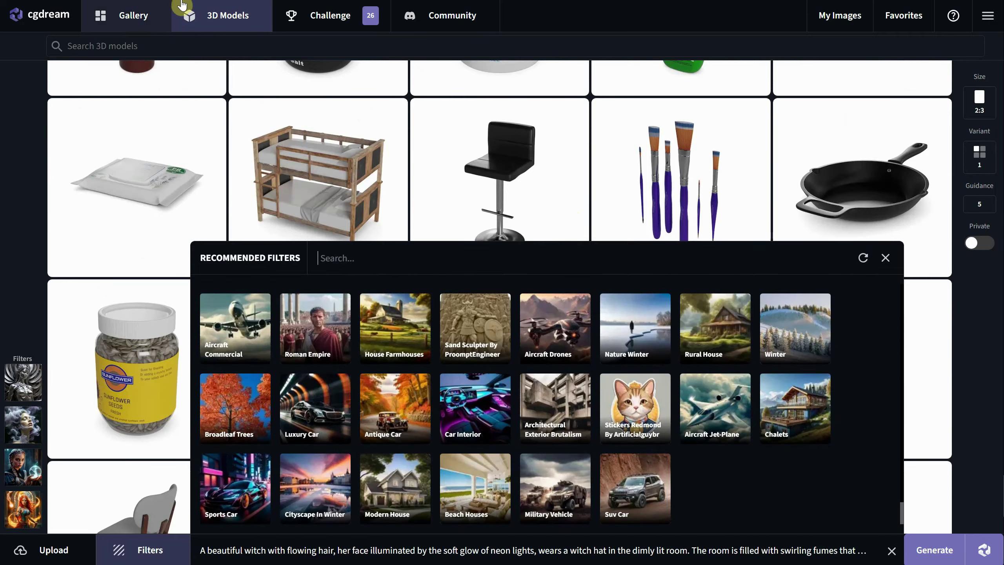
# - Return to the public Gallery and scroll down through the Rising image grid
pyautogui.click(157, 15)
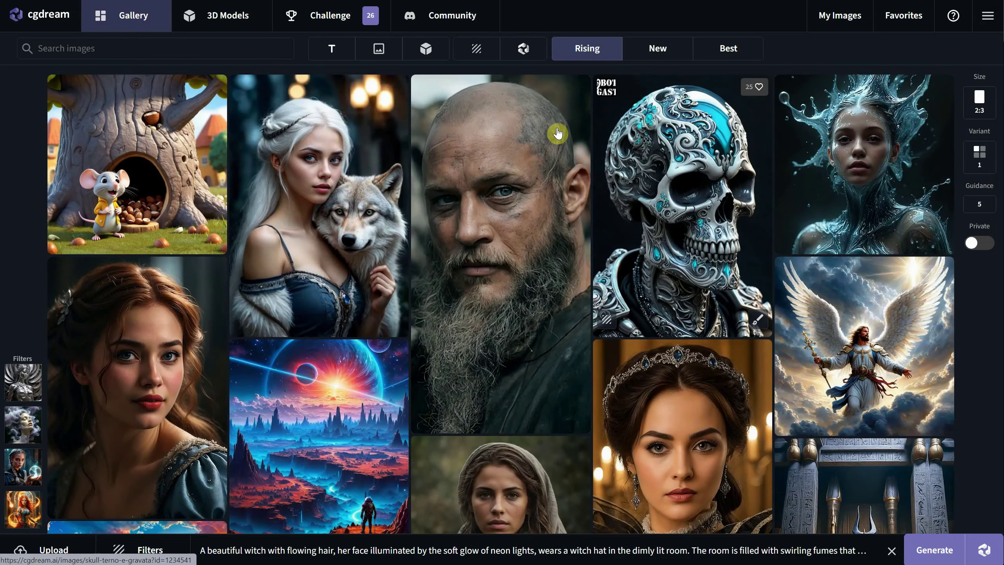
pyautogui.scroll(-10, 591, 193)
pyautogui.scroll(-20, 574, 186)
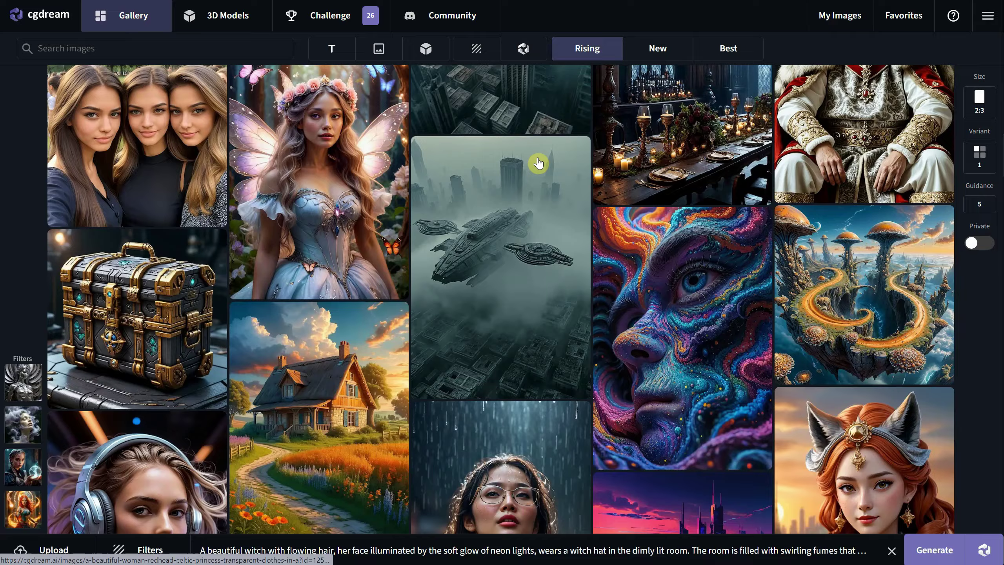
pyautogui.scroll(-20, 538, 162)
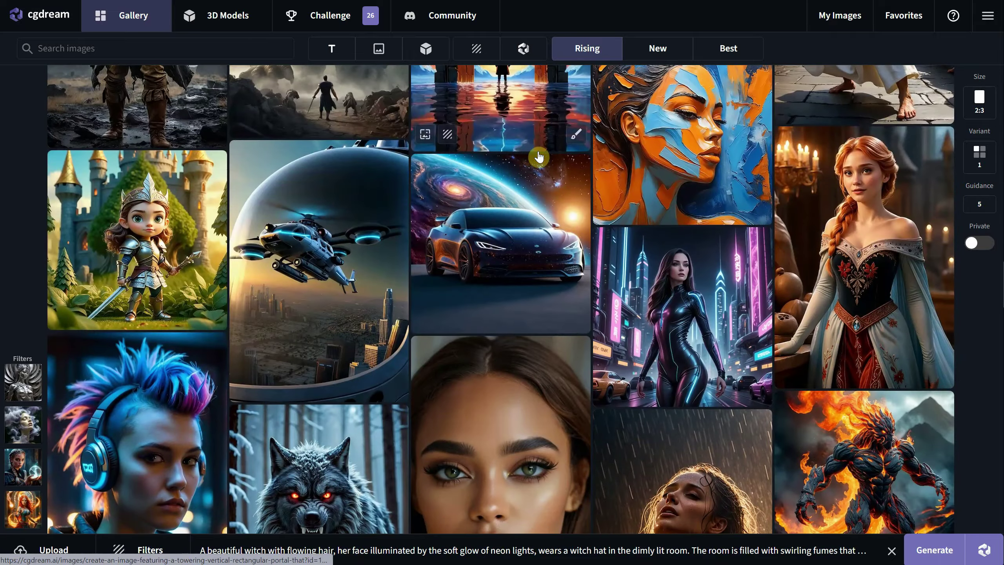
pyautogui.scroll(-20, 539, 157)
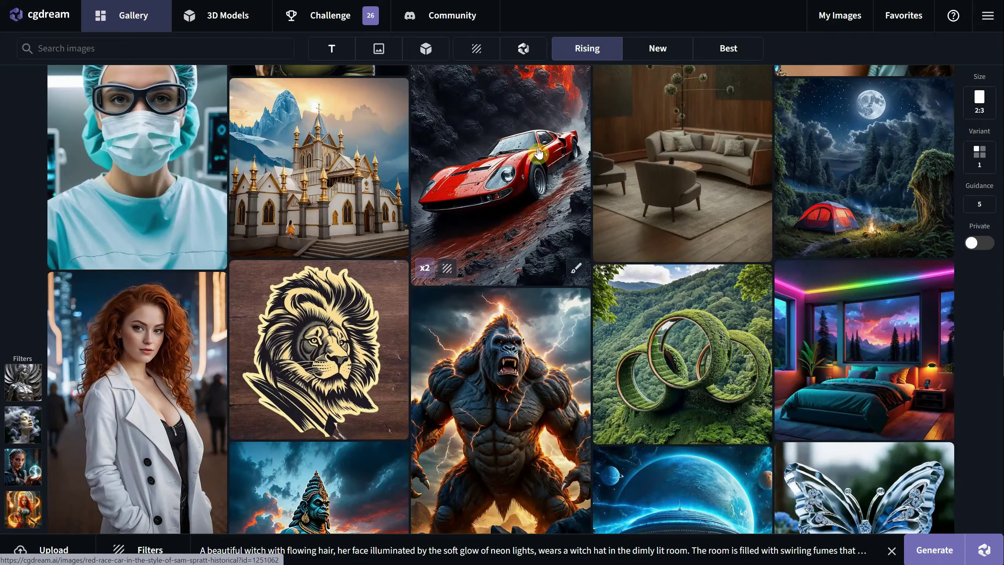
pyautogui.scroll(-10, 539, 153)
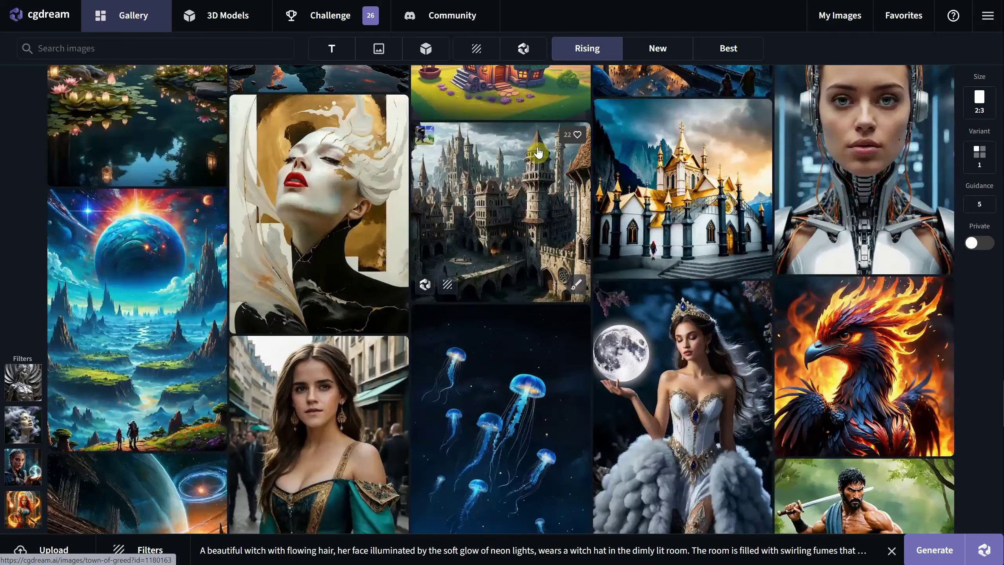